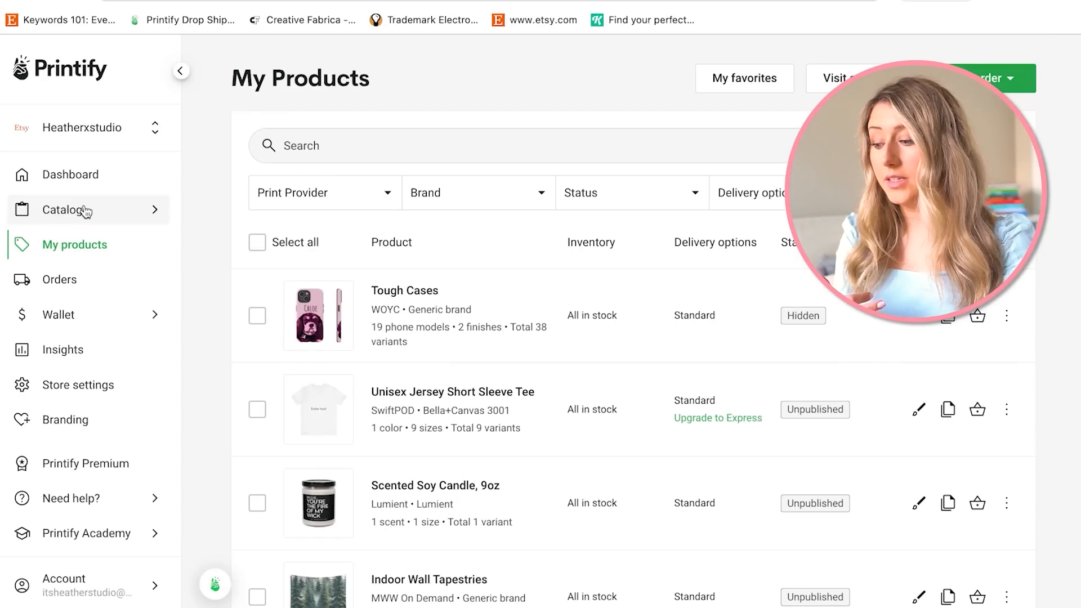
# Open the product catalog and browse its popular categories and top trending products.
pyautogui.moveTo(86, 211)
pyautogui.click(214, 178)
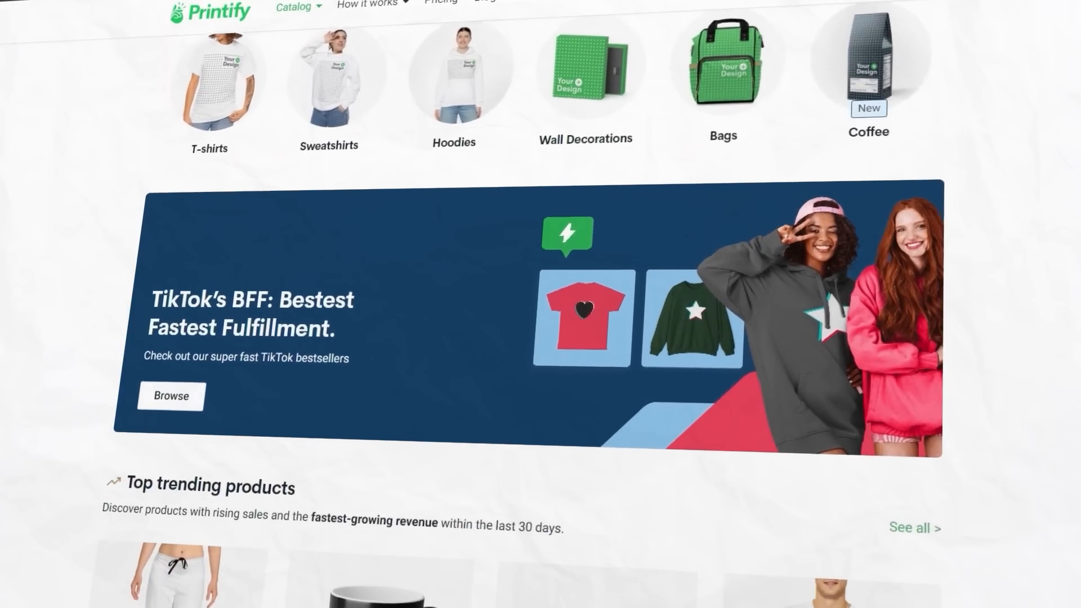
pyautogui.scroll(-4, 540, 315)
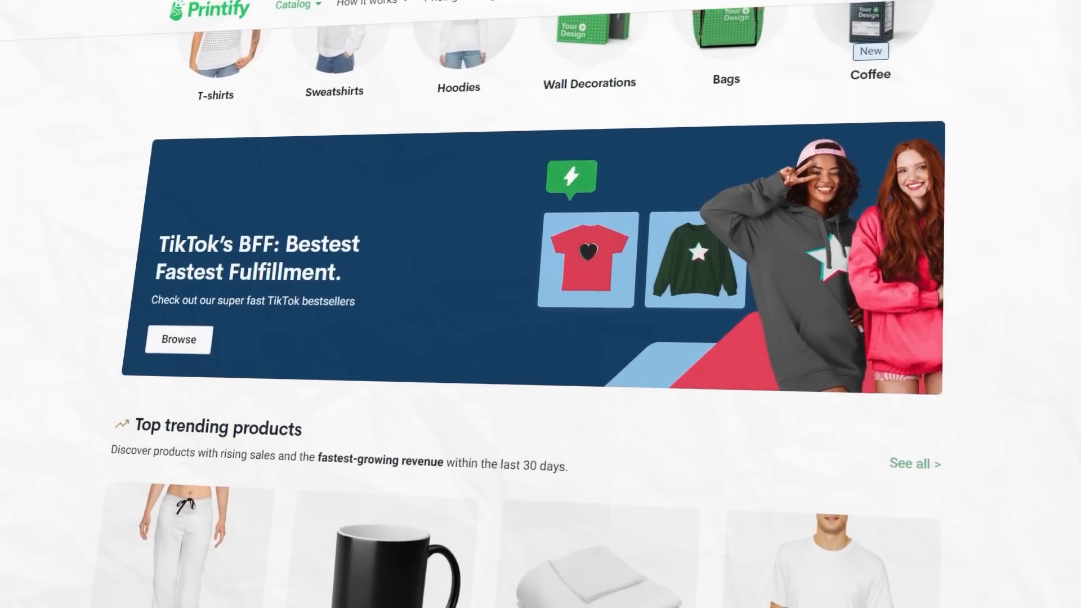
pyautogui.scroll(-5, 541, 315)
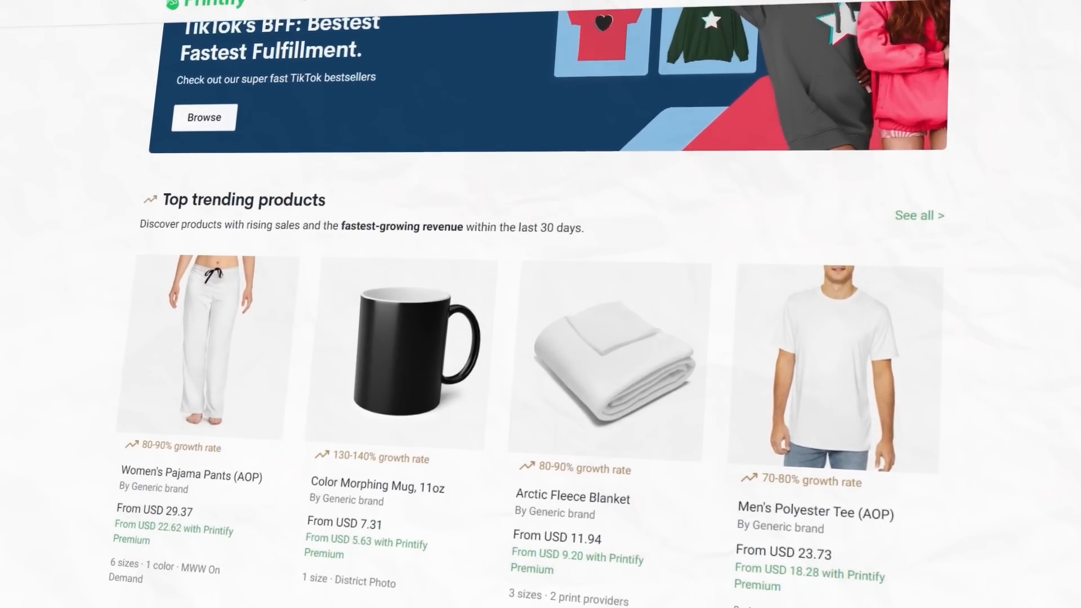
pyautogui.scroll(-4, 541, 315)
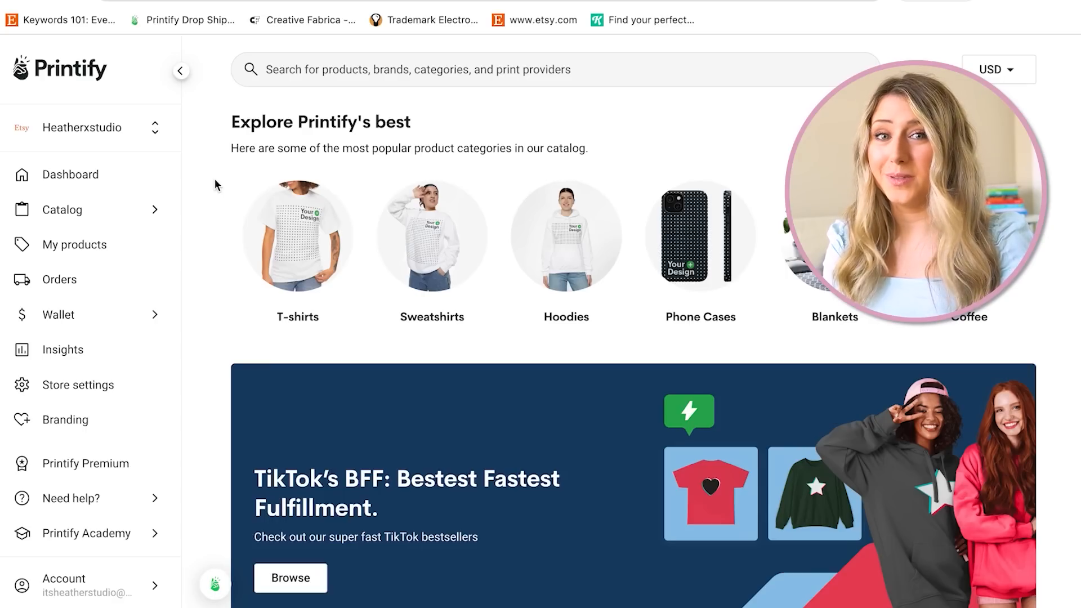
# Search the product catalog for "mug".
pyautogui.click(364, 61)
pyautogui.write('mug')
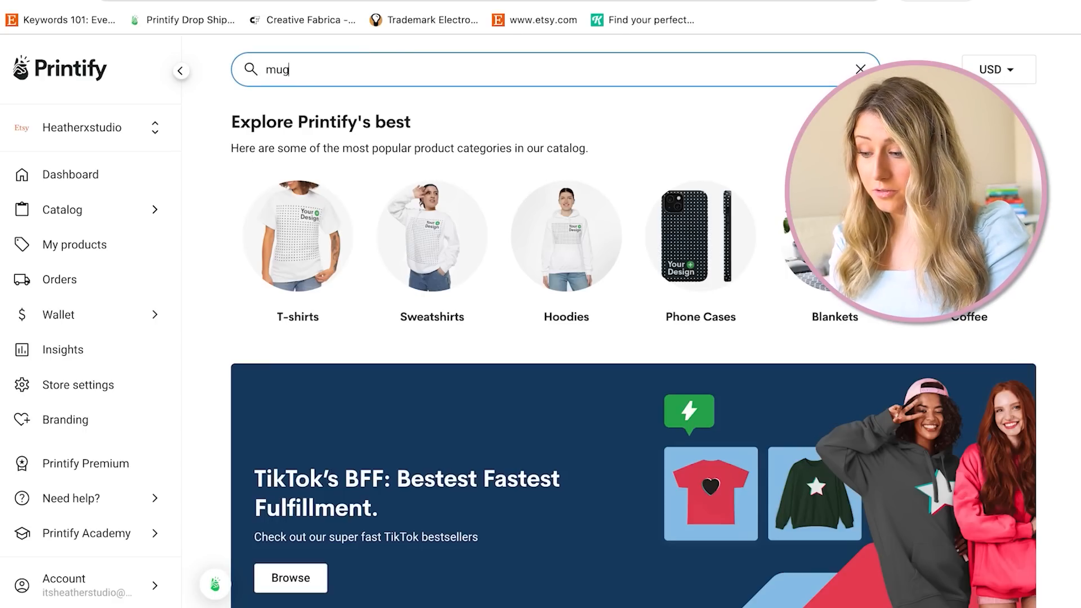
pyautogui.press('Return')
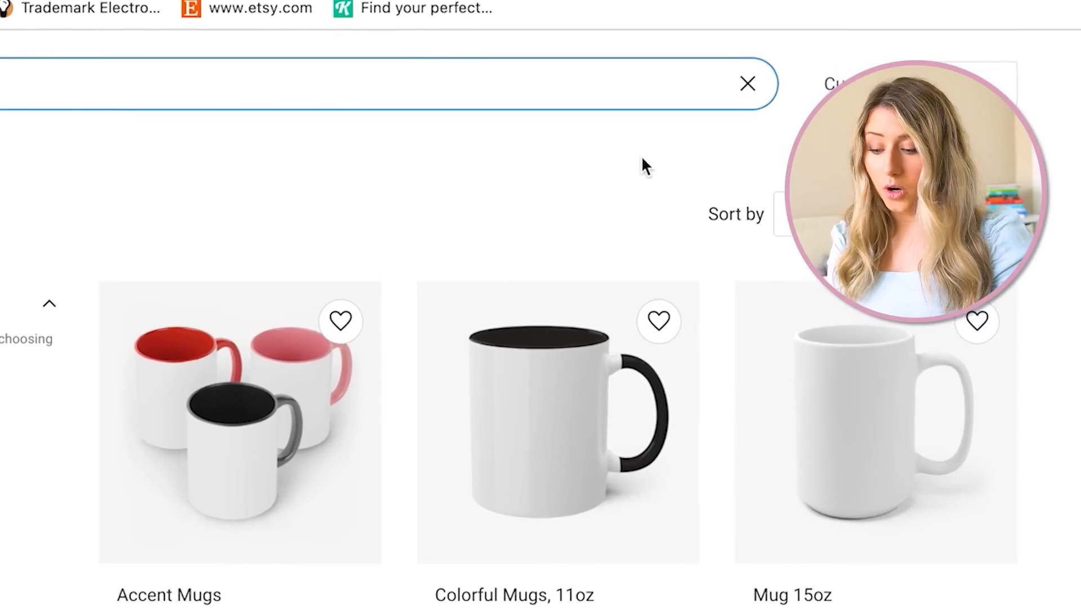
# Open the Colorful Mugs, 11oz product by ORCA Coatings and review its details down to the provider section.
pyautogui.scroll(-3, 790, 122)
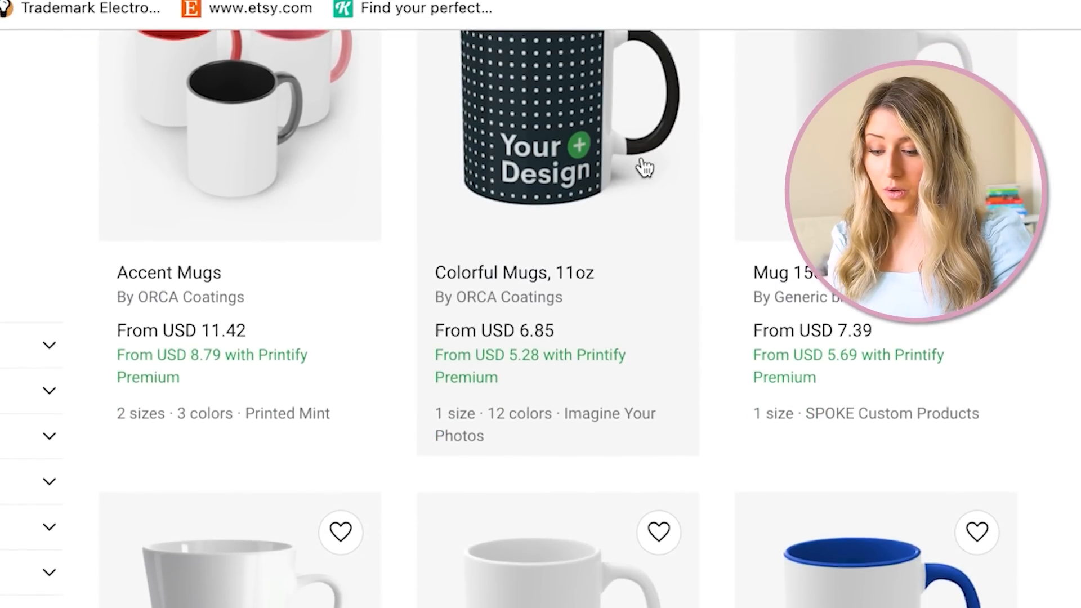
pyautogui.scroll(2, 644, 167)
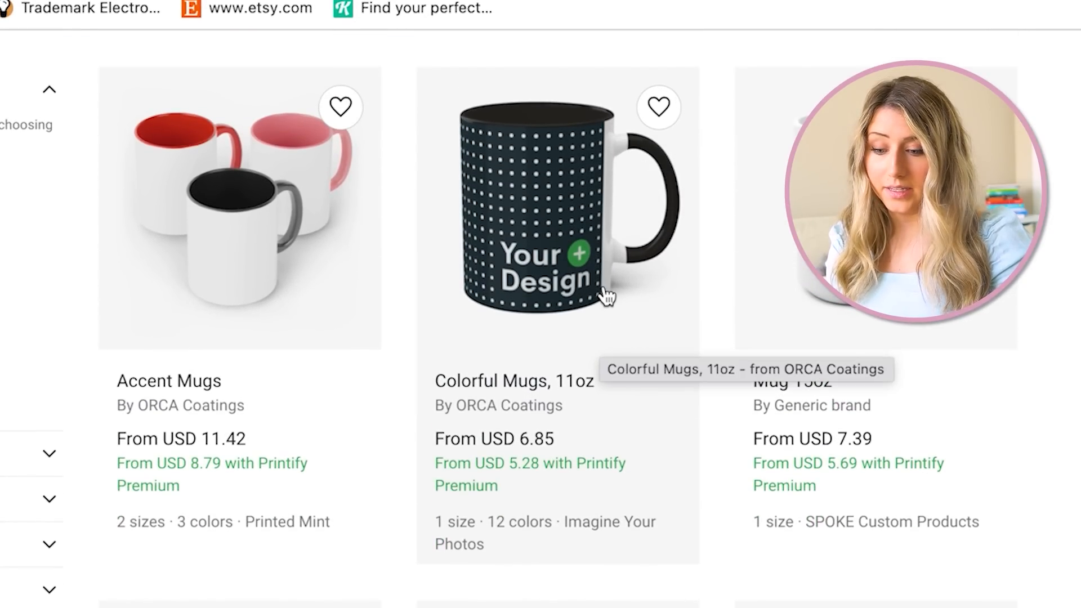
pyautogui.click(606, 242)
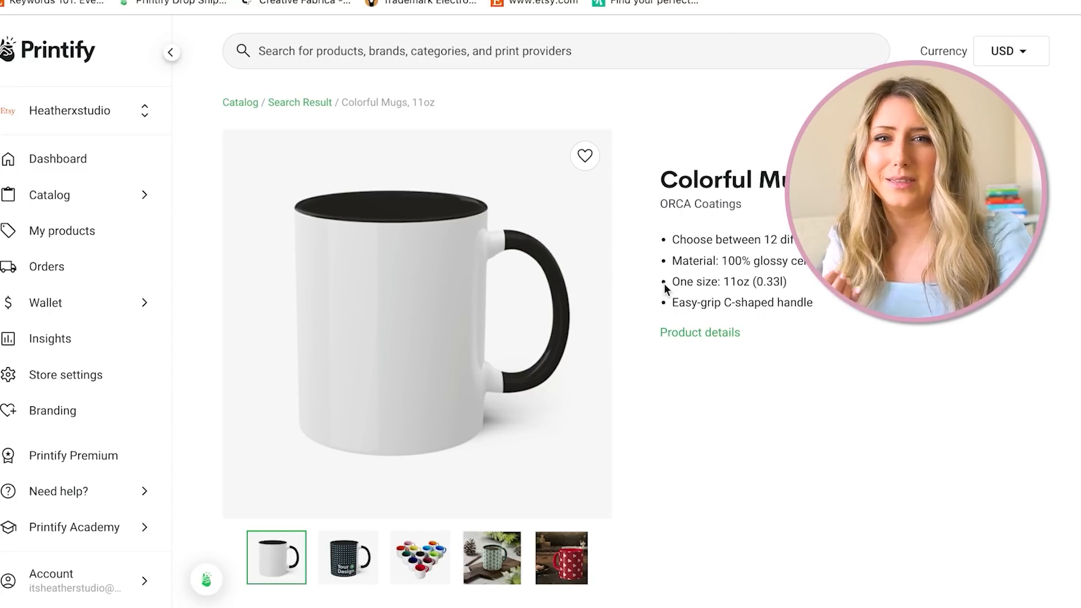
pyautogui.scroll(-1, 663, 282)
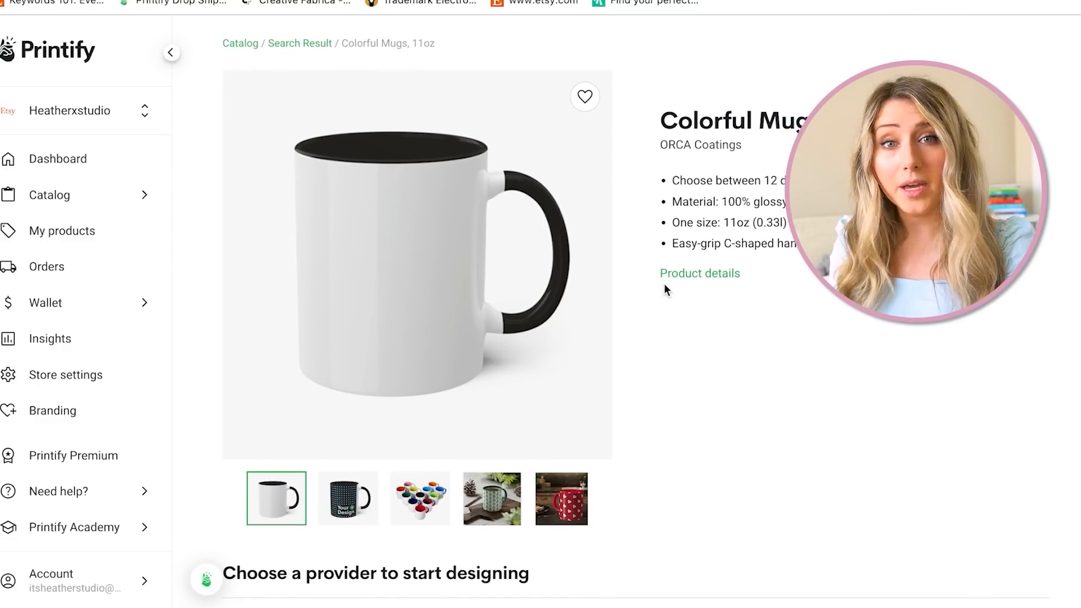
pyautogui.scroll(-1, 664, 285)
pyautogui.scroll(-5, 665, 286)
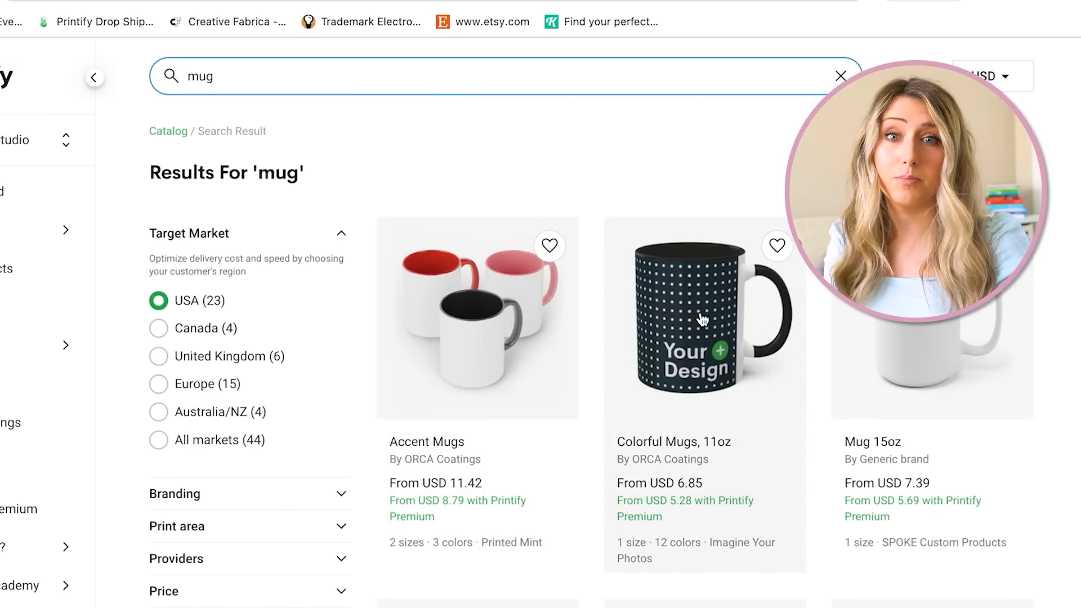
# Compare the mugs in the search results by style, price, sizes, colors and print providers.
pyautogui.scroll(-1, 702, 319)
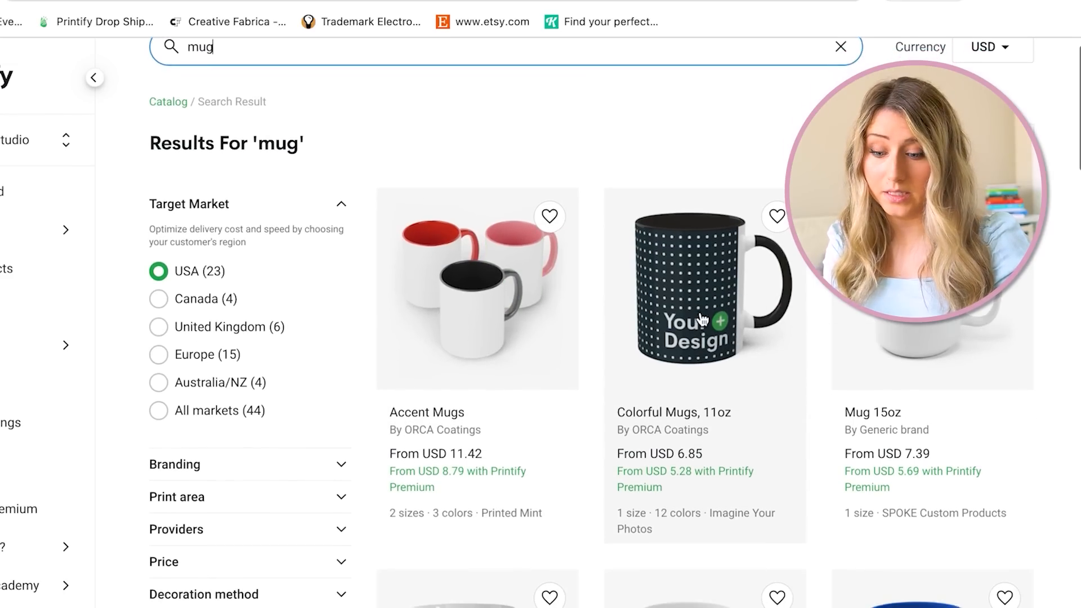
pyautogui.scroll(-2, 702, 319)
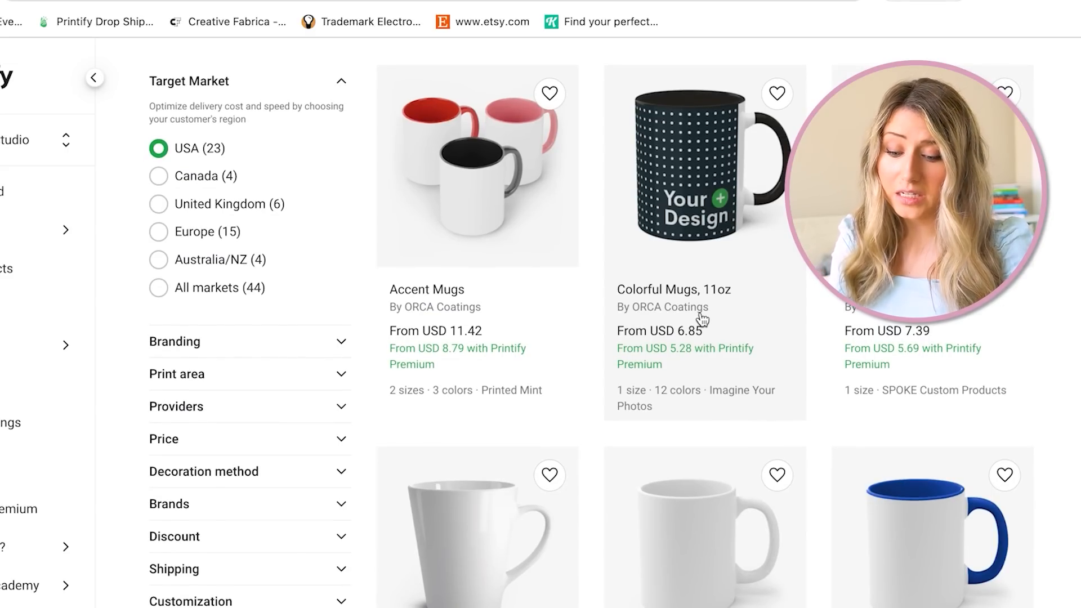
pyautogui.scroll(-3, 702, 320)
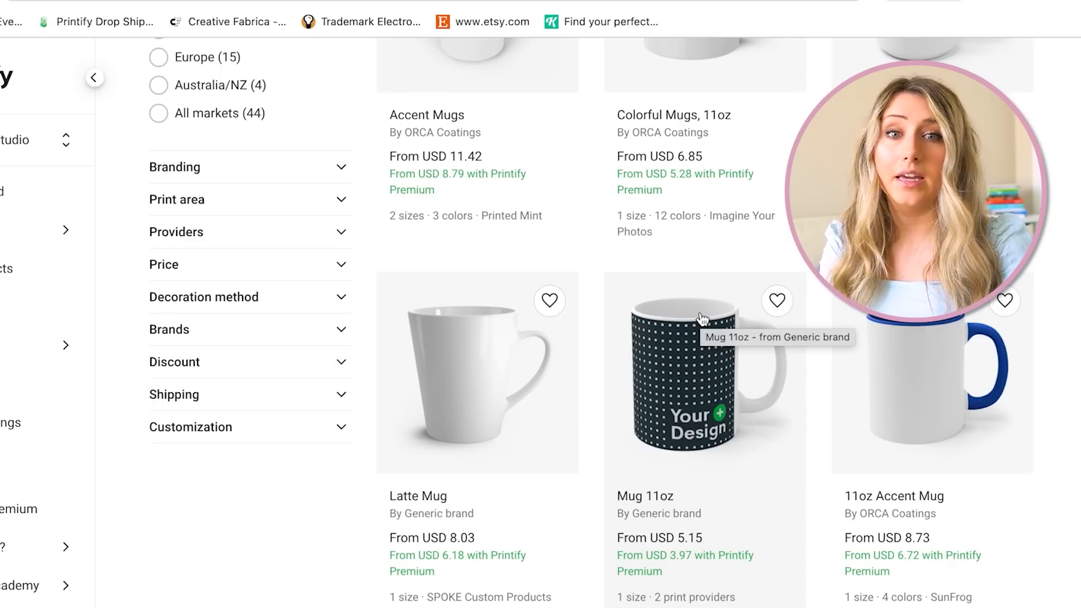
pyautogui.scroll(-2, 562, 337)
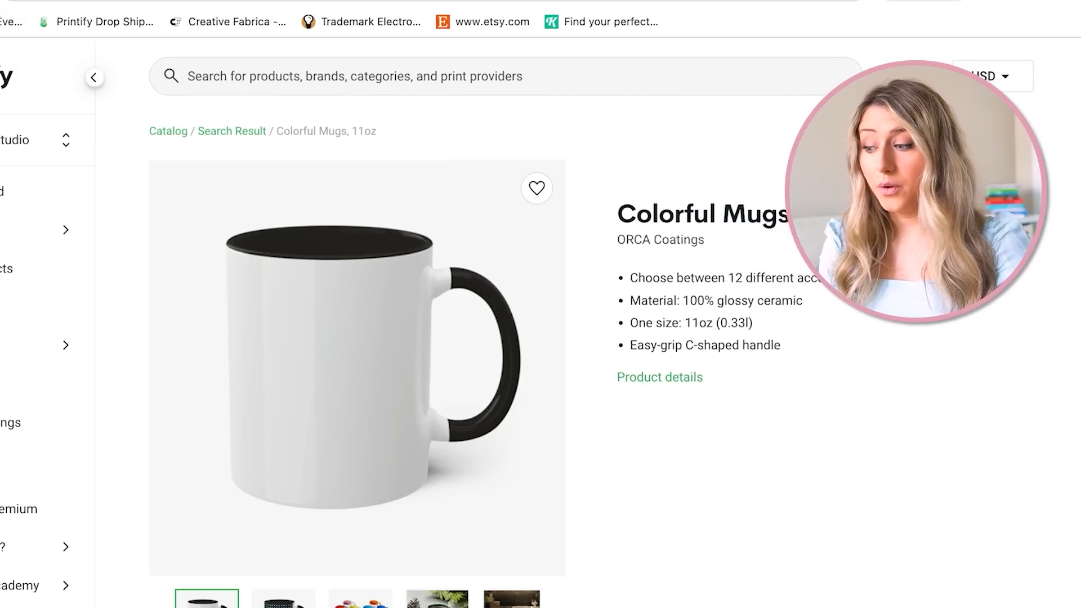
pyautogui.click(0, 0)
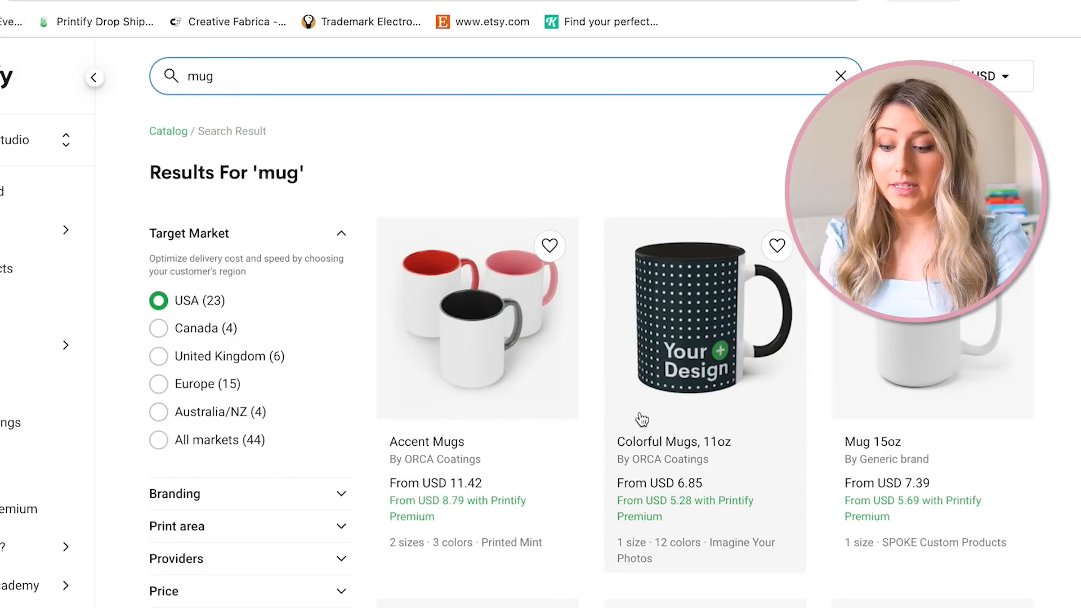
pyautogui.scroll(-7, 641, 420)
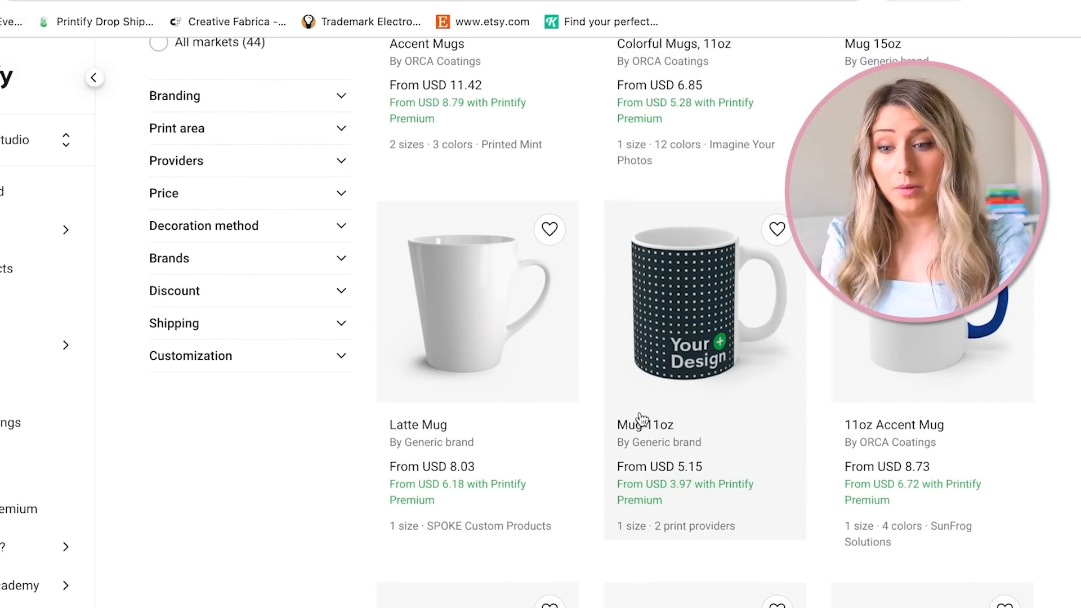
pyautogui.scroll(-3, 642, 420)
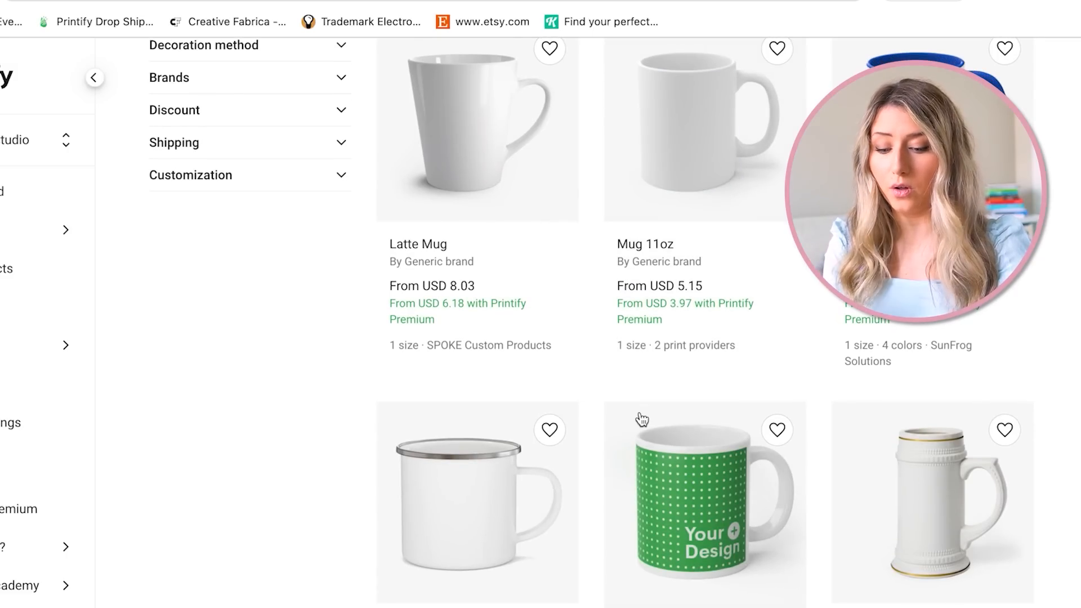
pyautogui.scroll(-20, 642, 419)
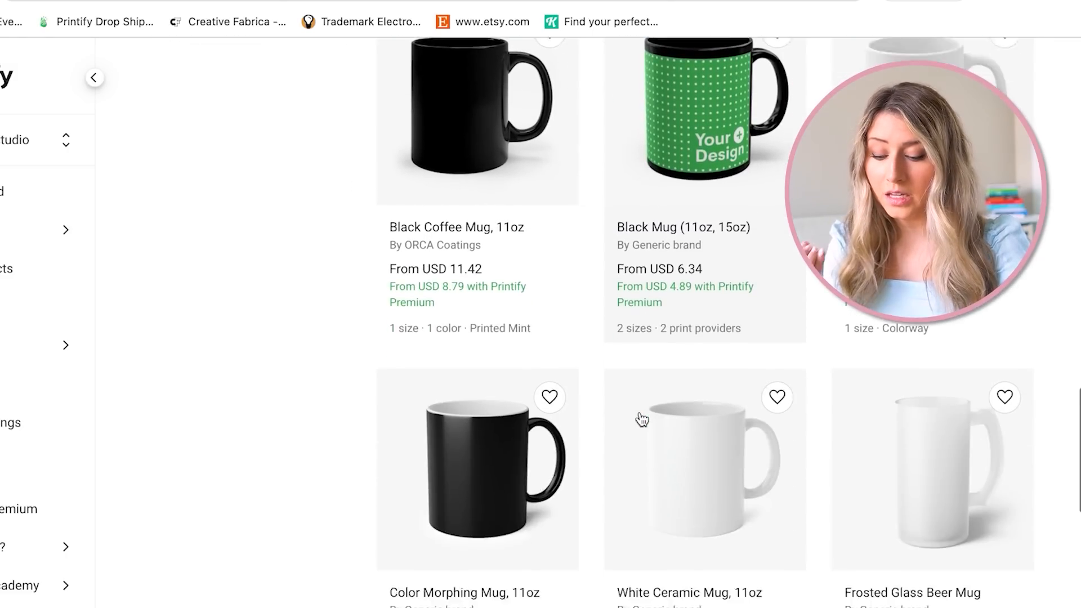
pyautogui.scroll(-10, 642, 420)
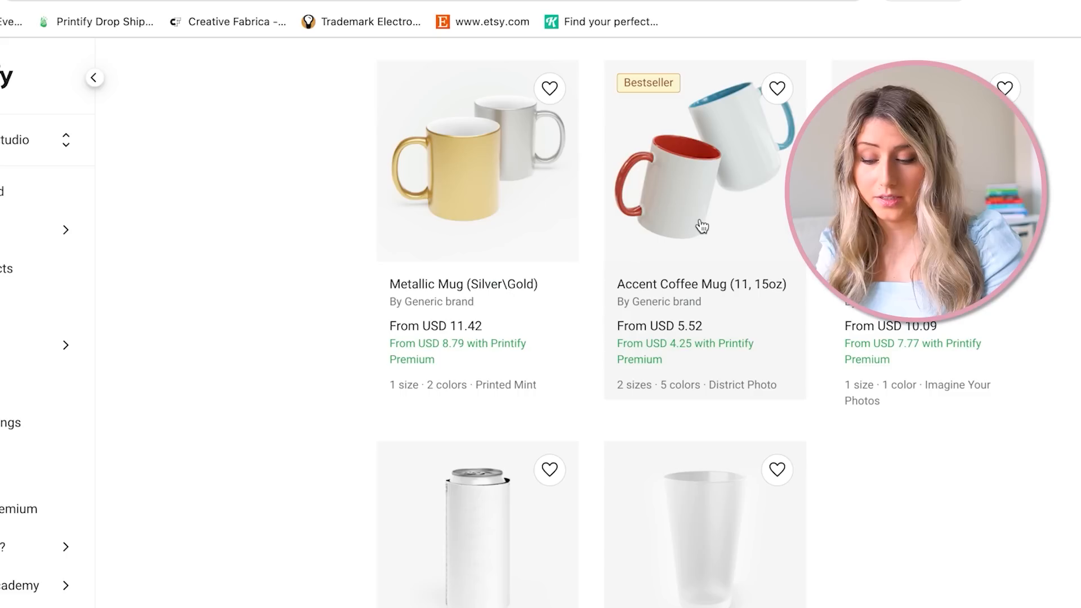
pyautogui.scroll(20, 701, 225)
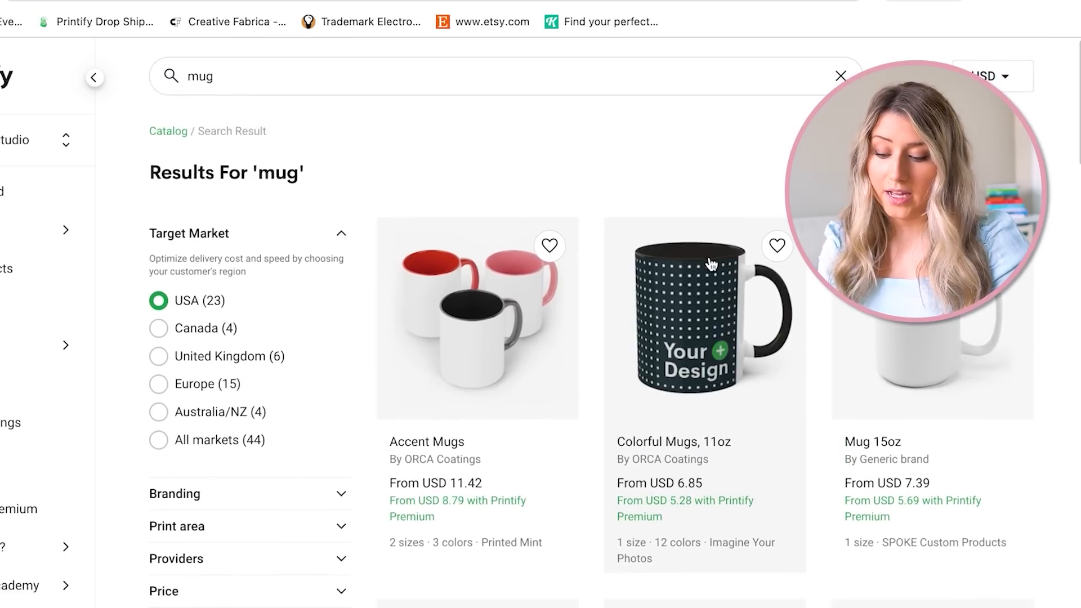
# Open the Colorful Mugs, 11oz product and start designing it with the provider Imagine Your Photos.
pyautogui.click(711, 264)
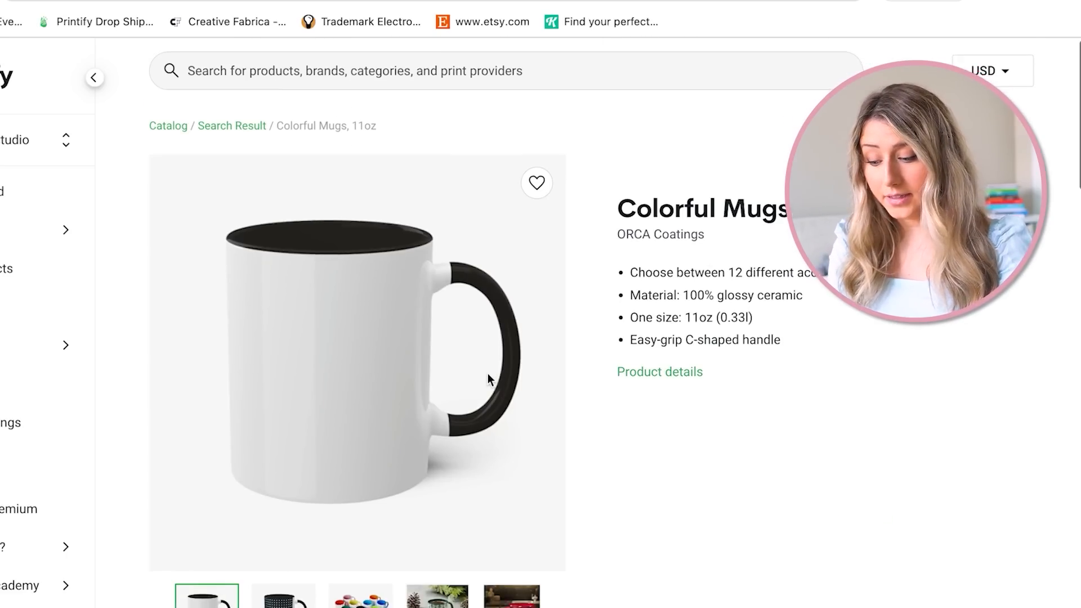
pyautogui.scroll(-8, 487, 373)
pyautogui.click(931, 307)
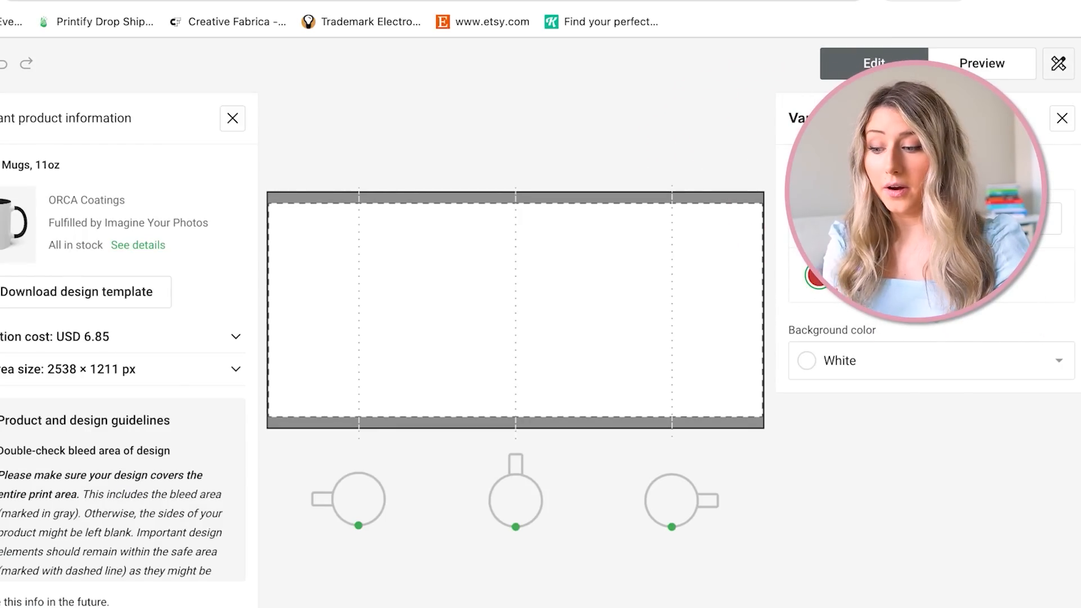
# Dismiss the product information and add the downloaded Hedgehog Mother.png to the mug's print area.
pyautogui.click(232, 118)
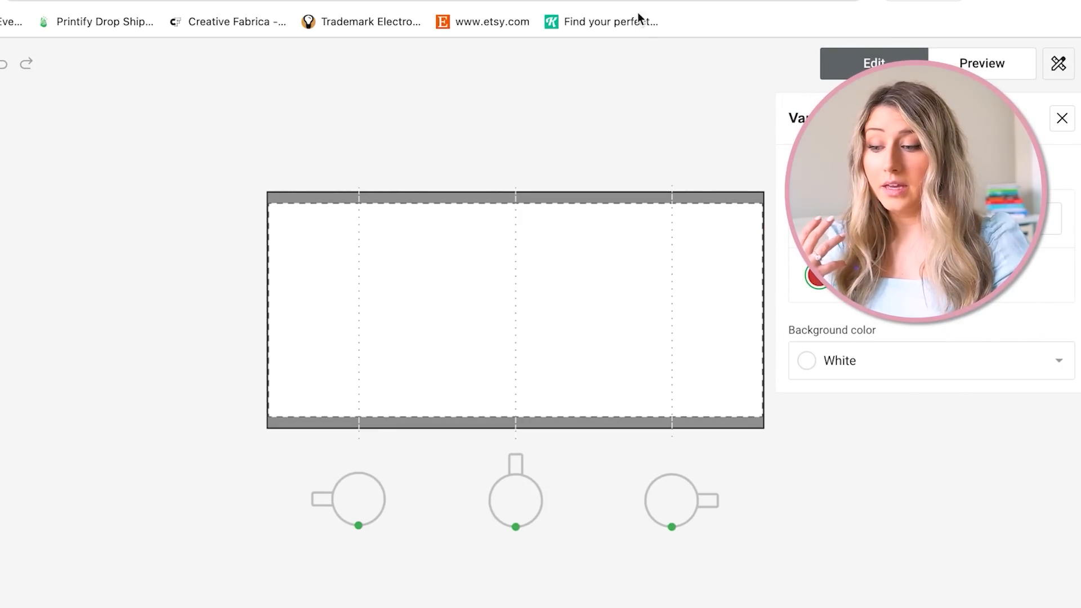
pyautogui.click(1006, 1)
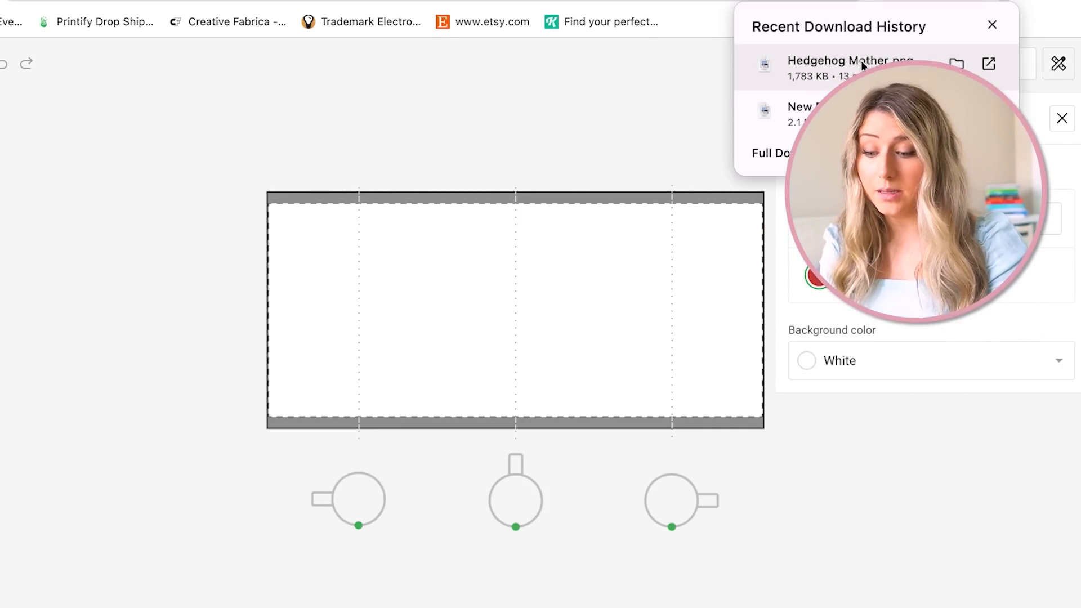
pyautogui.moveTo(862, 65); pyautogui.dragTo(375, 306)
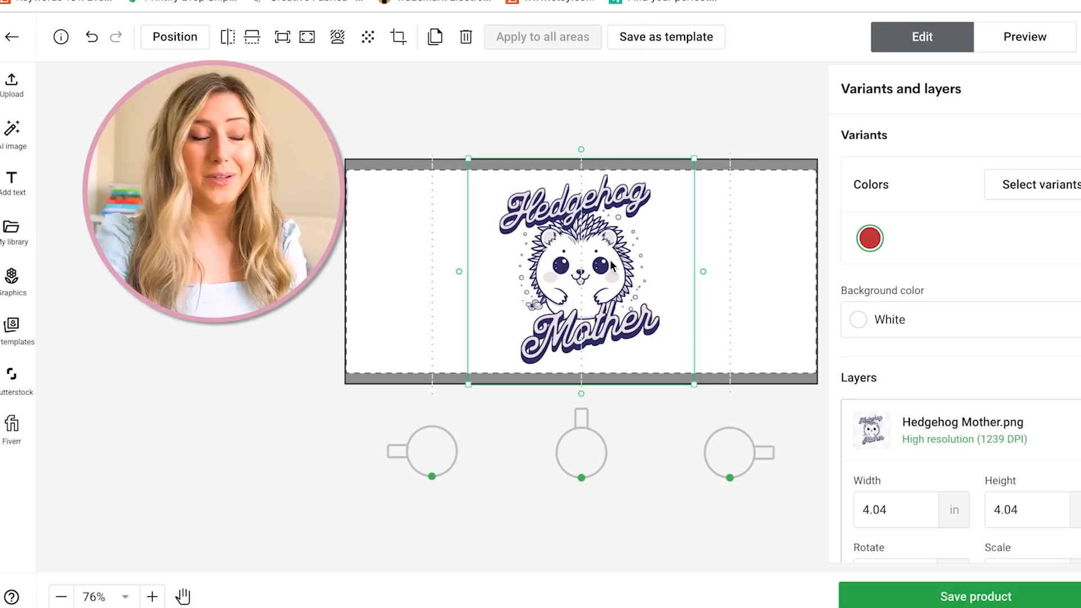
# Move the hedgehog design to the right side of the mug's print area, centered around the right dotted guide.
pyautogui.moveTo(581, 266); pyautogui.dragTo(705, 264)
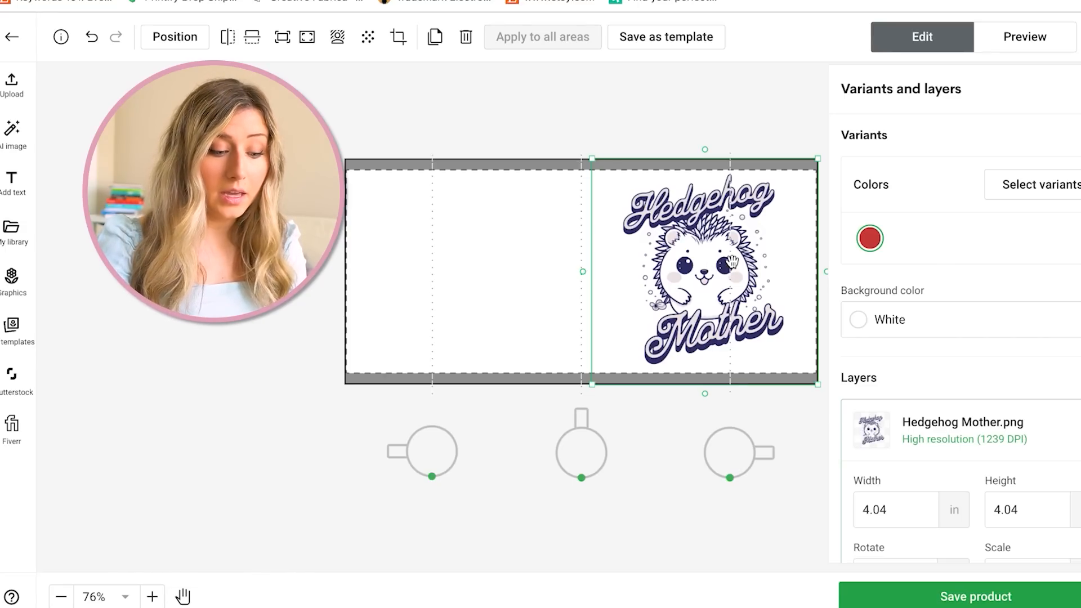
pyautogui.moveTo(732, 261); pyautogui.dragTo(754, 262)
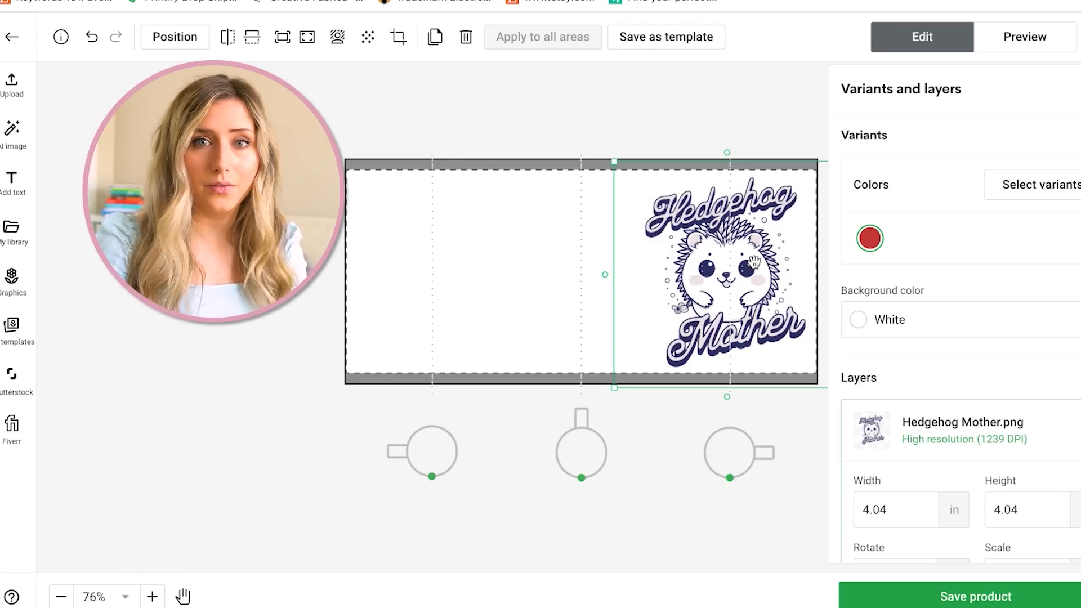
pyautogui.moveTo(754, 260); pyautogui.dragTo(749, 264)
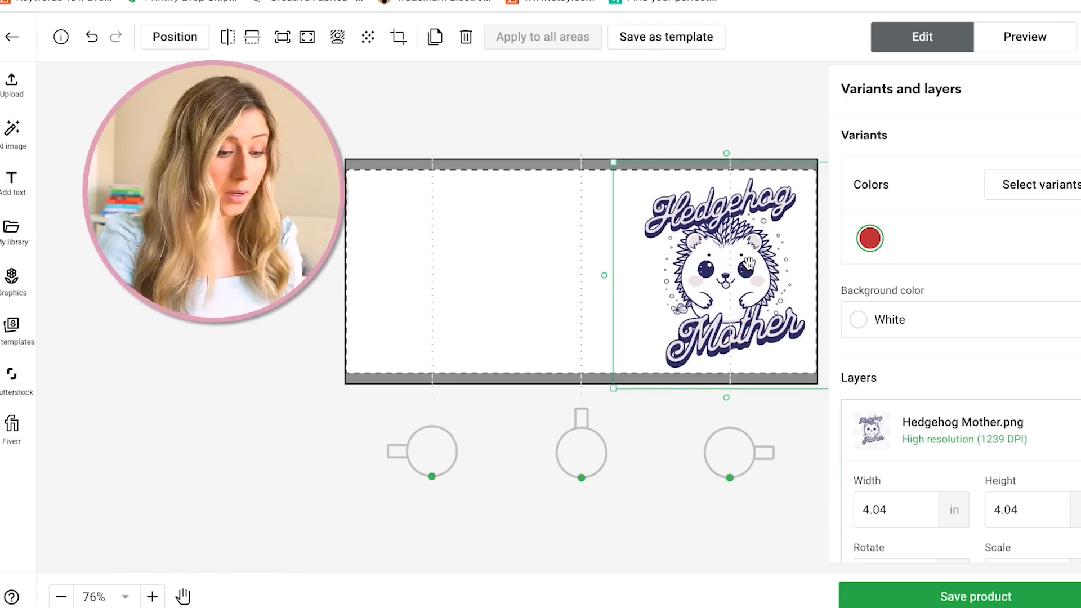
pyautogui.click(709, 108)
pyautogui.click(701, 220)
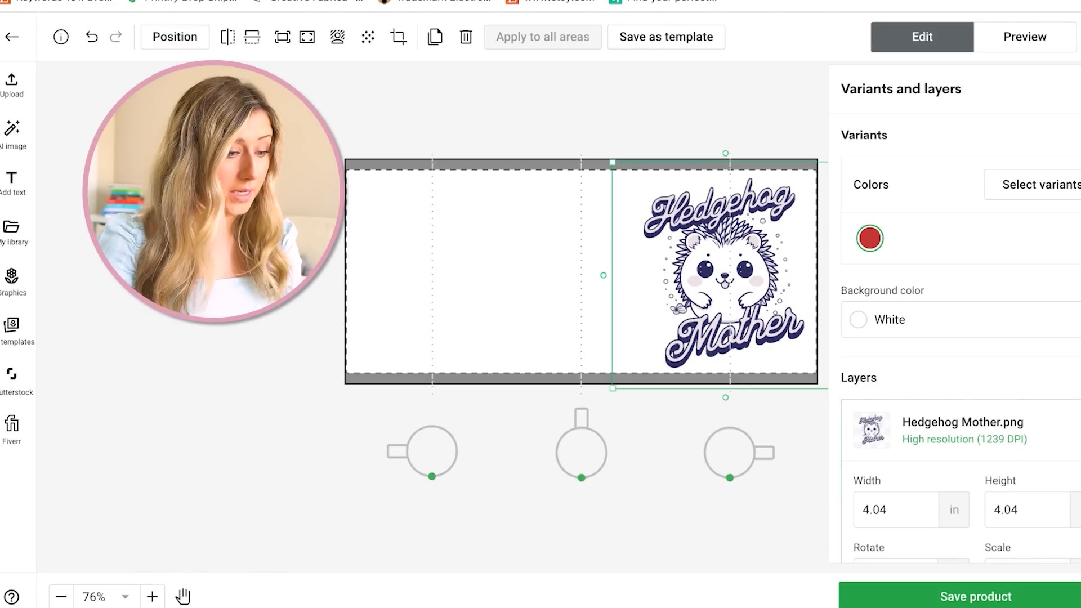
# Duplicate the hedgehog design and place the copy near the left dotted guide, level with the original.
pyautogui.click(435, 37)
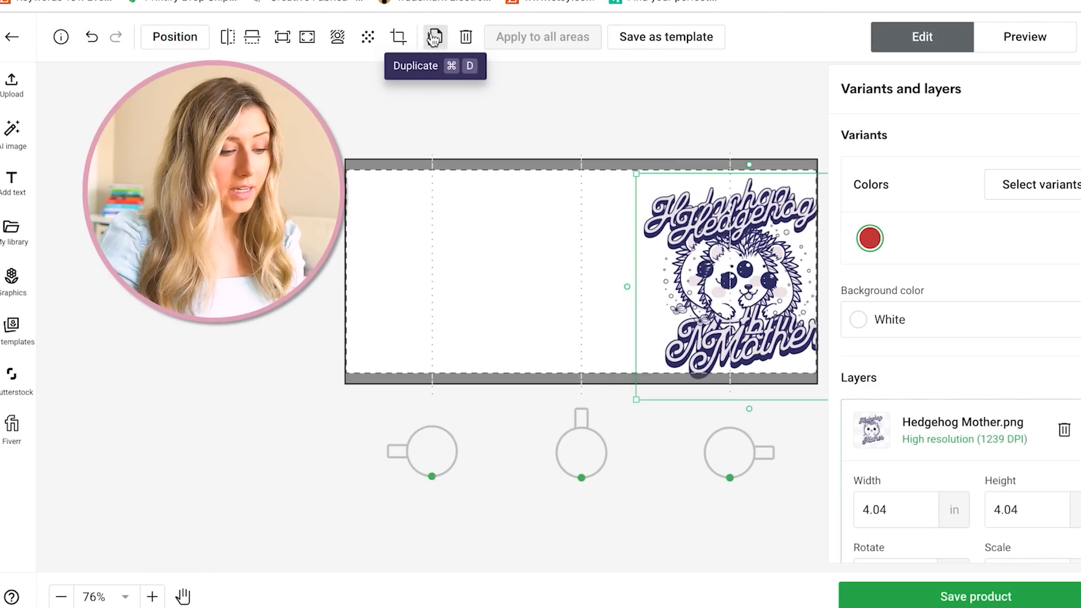
pyautogui.moveTo(741, 284); pyautogui.dragTo(441, 275)
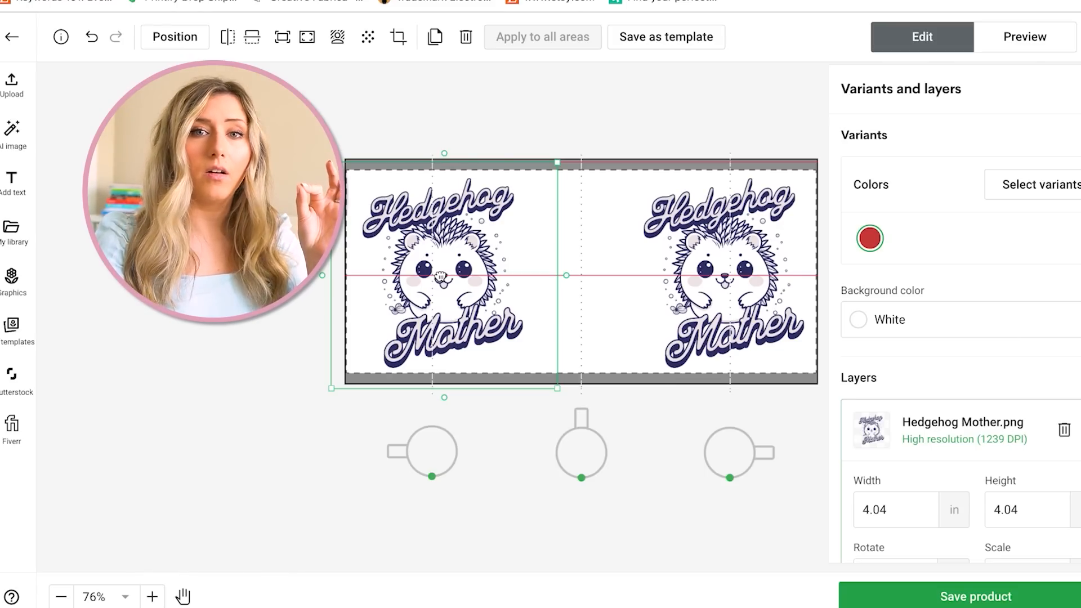
pyautogui.moveTo(441, 277); pyautogui.dragTo(436, 276)
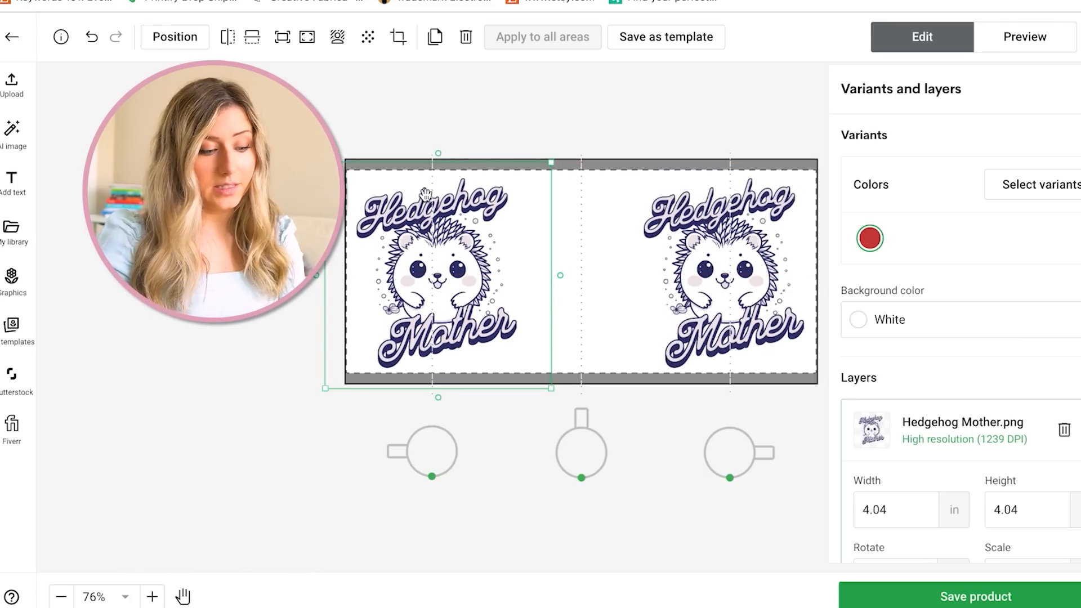
# Fine-tune the left hedgehog copy's horizontal position so it is centered on the left dotted guide.
pyautogui.scroll(2, 439, 203)
pyautogui.scroll(2, 440, 203)
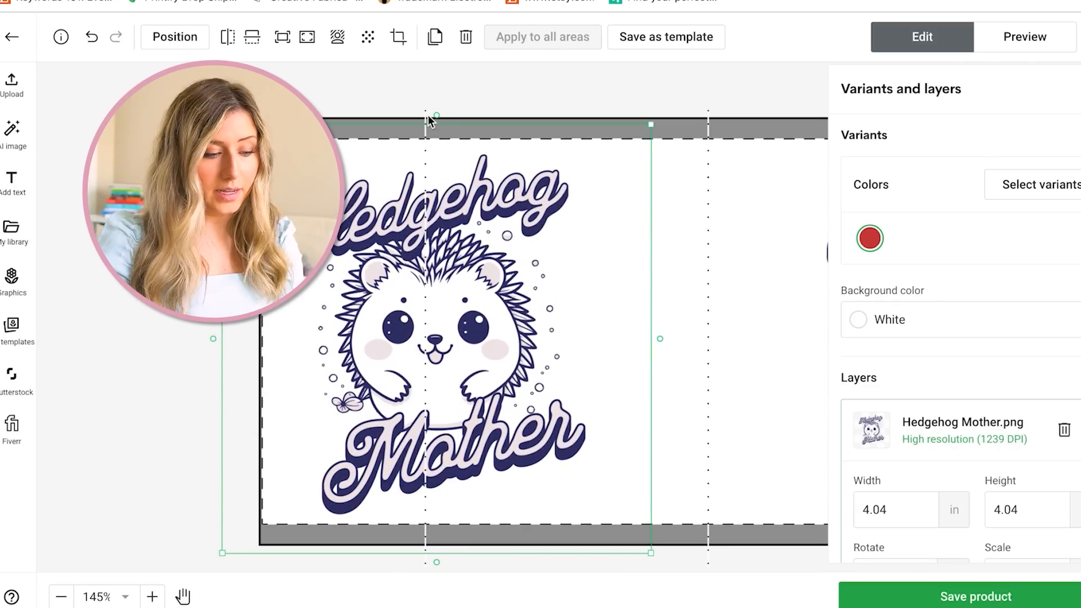
pyautogui.moveTo(438, 433); pyautogui.dragTo(422, 433)
pyautogui.moveTo(423, 433); pyautogui.dragTo(423, 433)
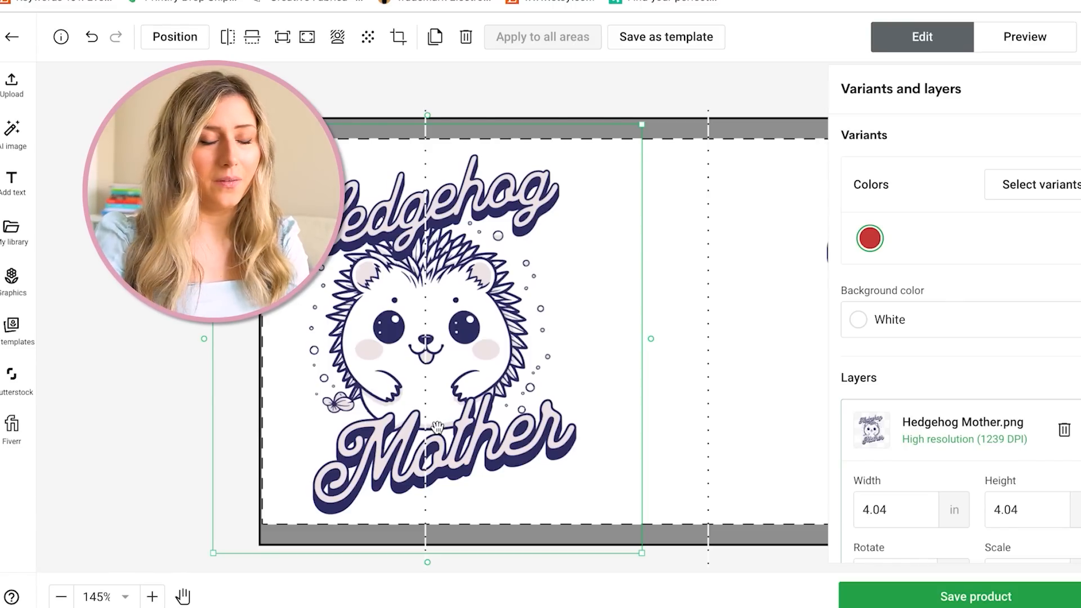
# Examine the size and alignment of both hedgehog designs across the mug's print area.
pyautogui.scroll(-5, 437, 428)
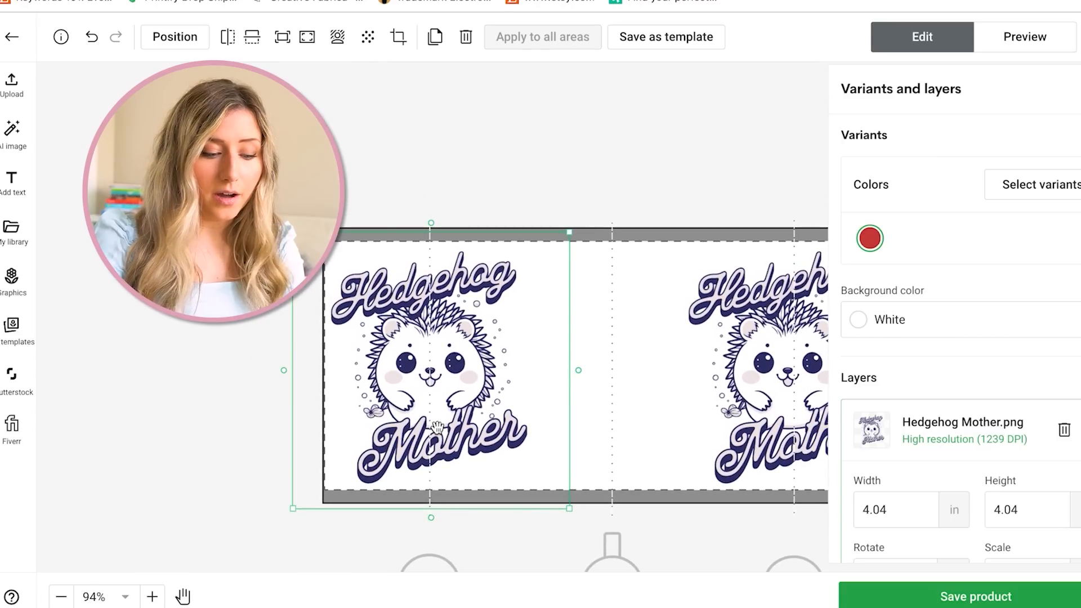
pyautogui.scroll(-2, 437, 427)
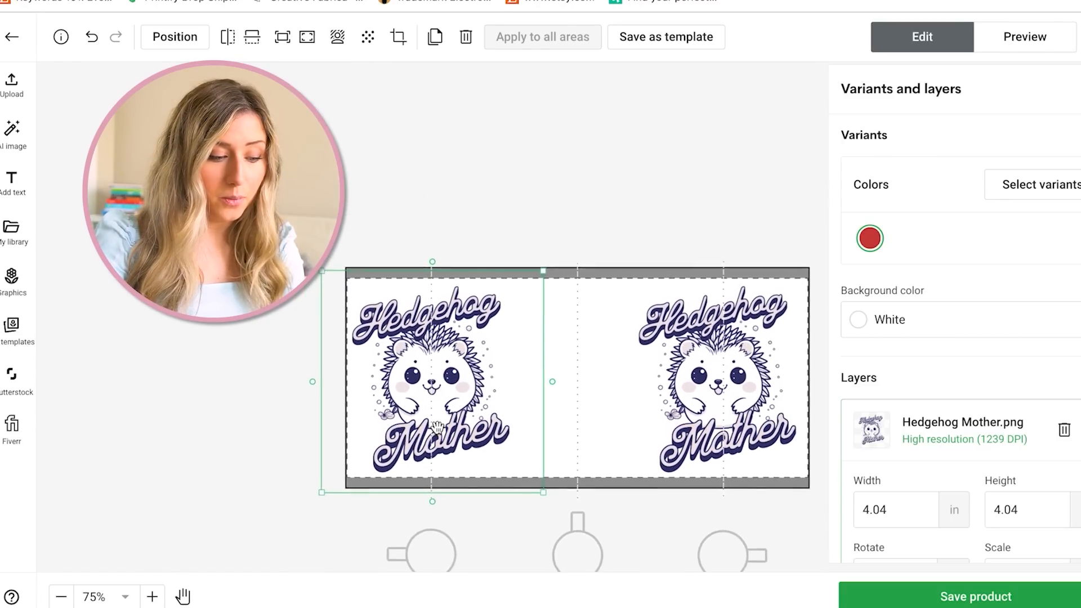
pyautogui.scroll(3, 439, 427)
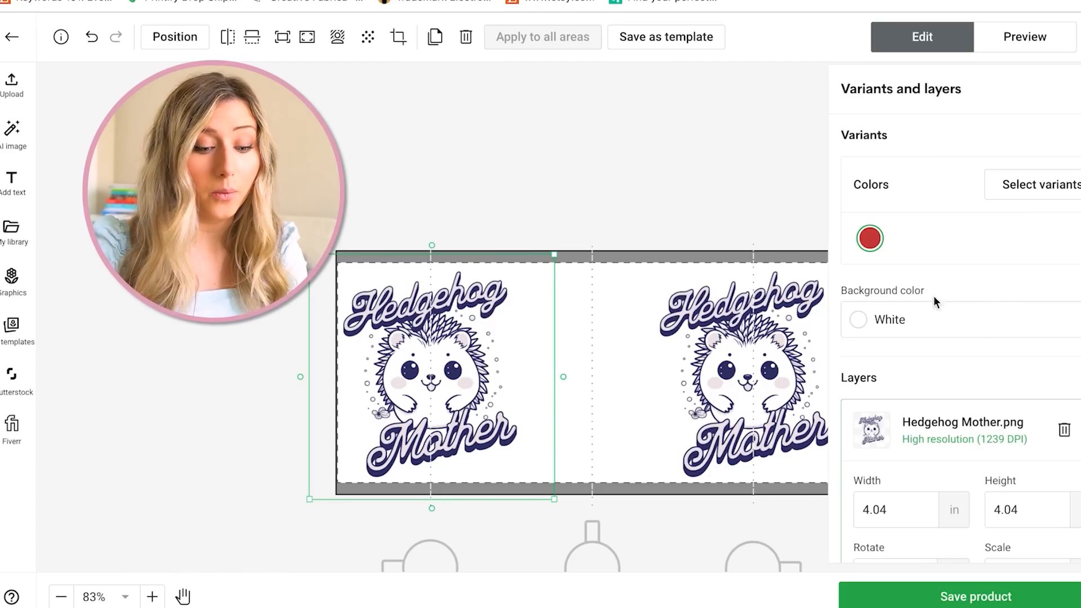
pyautogui.scroll(-1, 674, 332)
pyautogui.scroll(2, 673, 332)
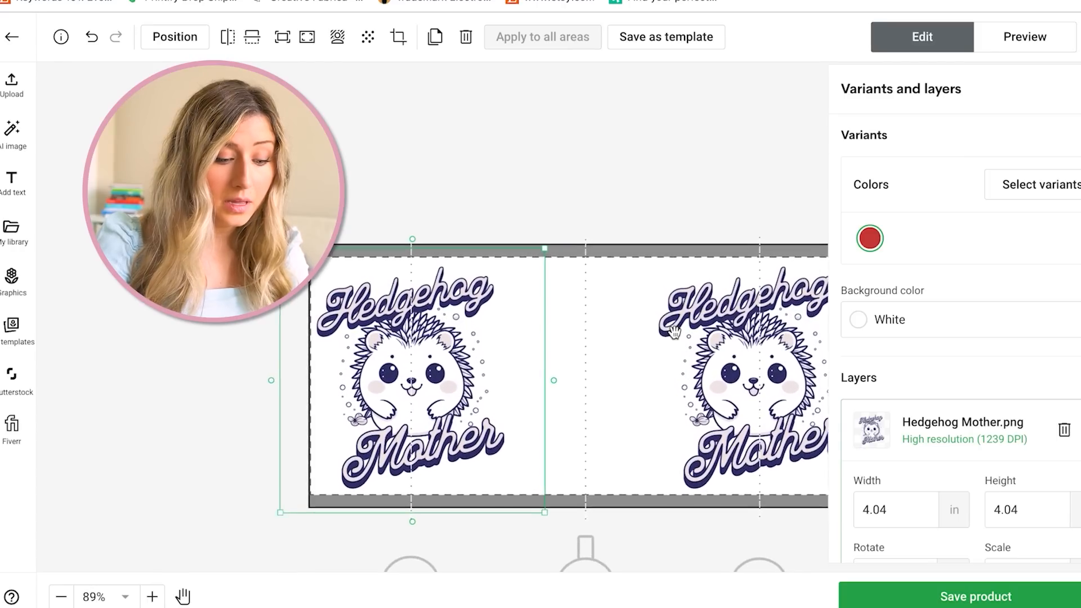
pyautogui.scroll(1, 674, 332)
pyautogui.scroll(-2, 674, 332)
pyautogui.scroll(3, 674, 332)
pyautogui.scroll(-1, 674, 332)
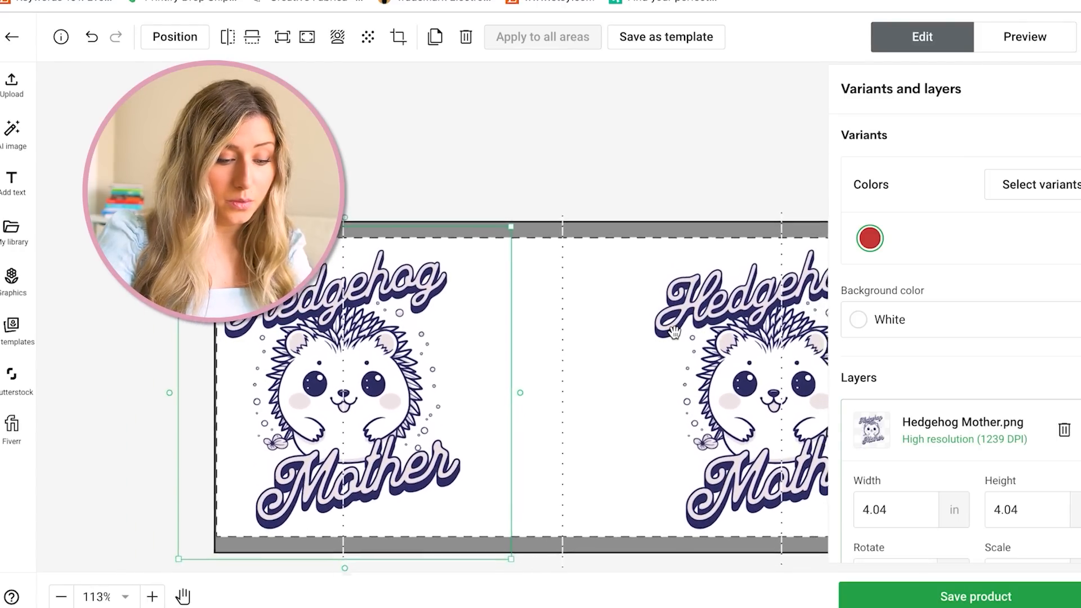
pyautogui.scroll(-2, 674, 332)
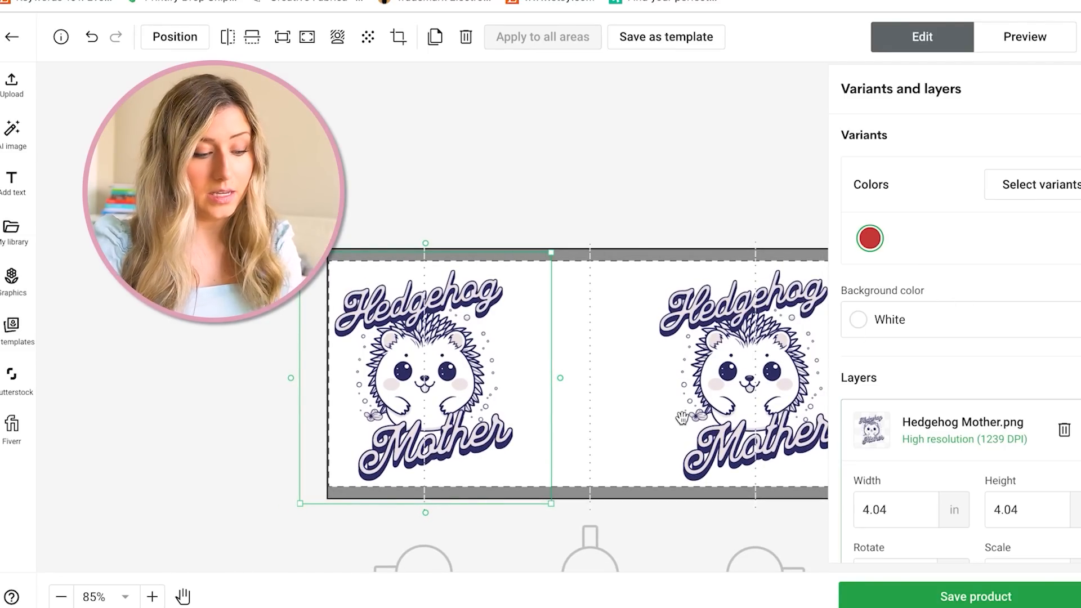
pyautogui.click(606, 337)
pyautogui.click(459, 378)
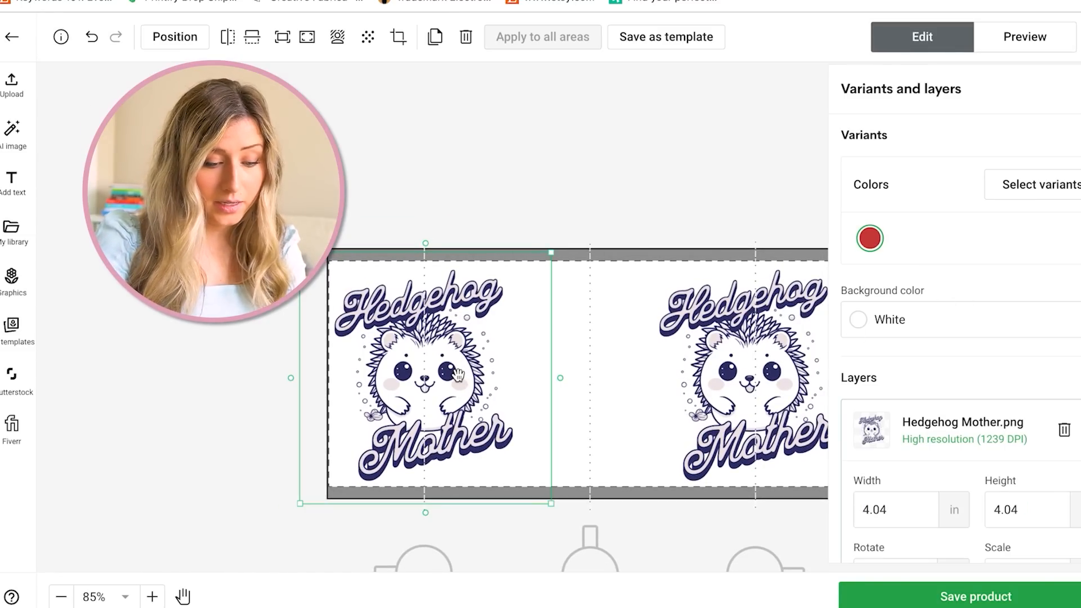
pyautogui.click(778, 342)
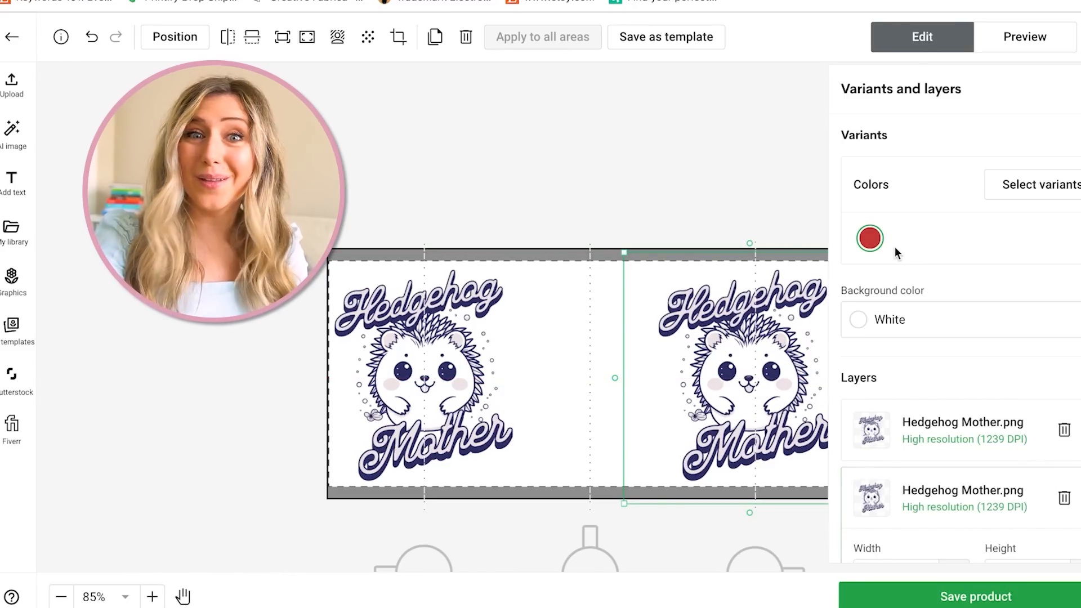
# Add the Black color variant and remove Red from the mug's selected variants.
pyautogui.click(1017, 201)
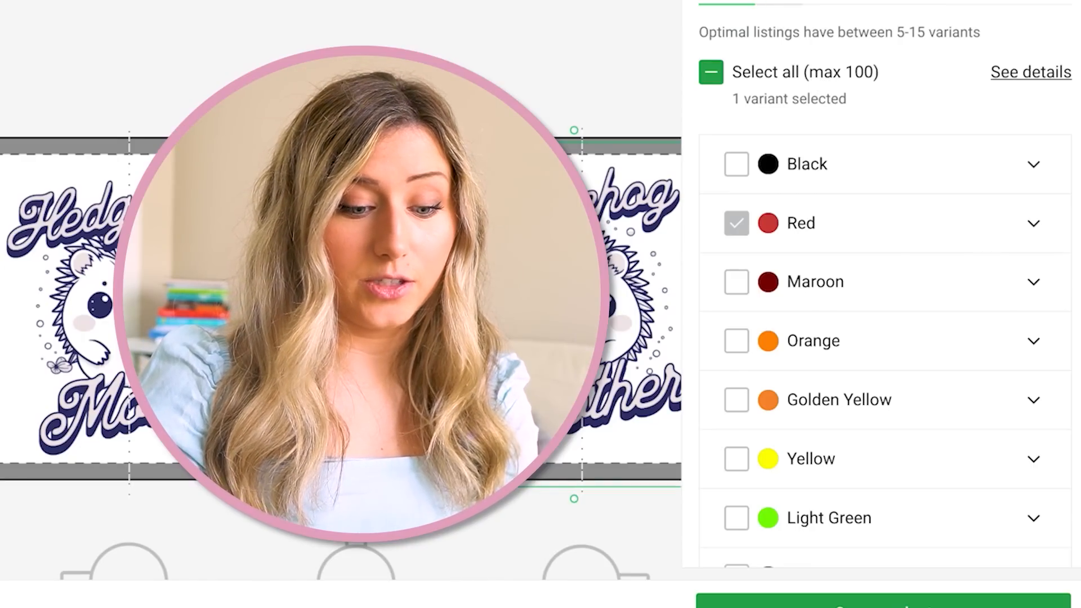
pyautogui.click(779, 2)
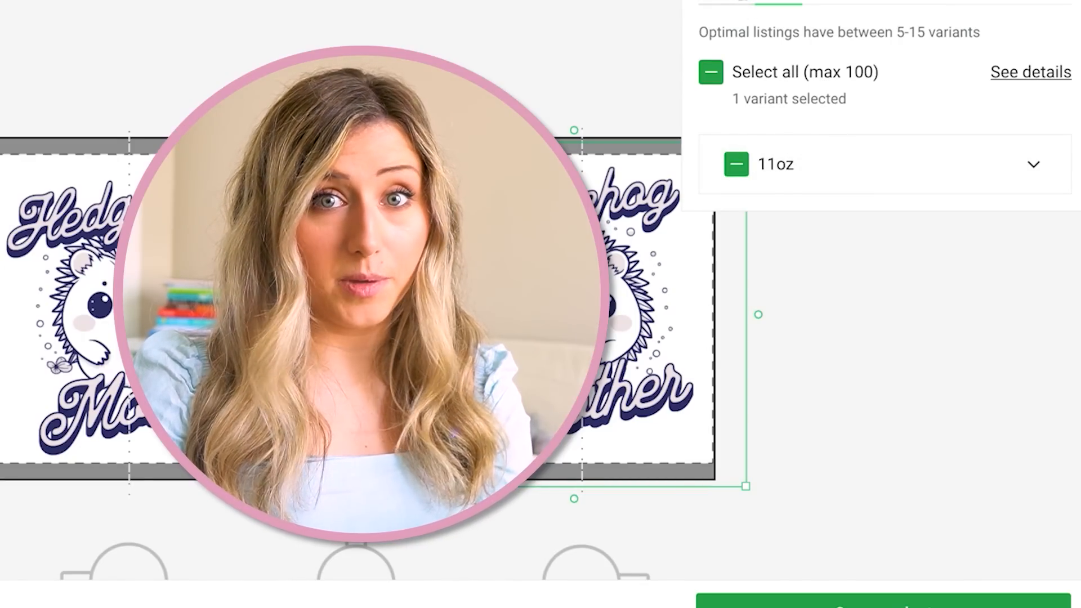
pyautogui.click(740, 3)
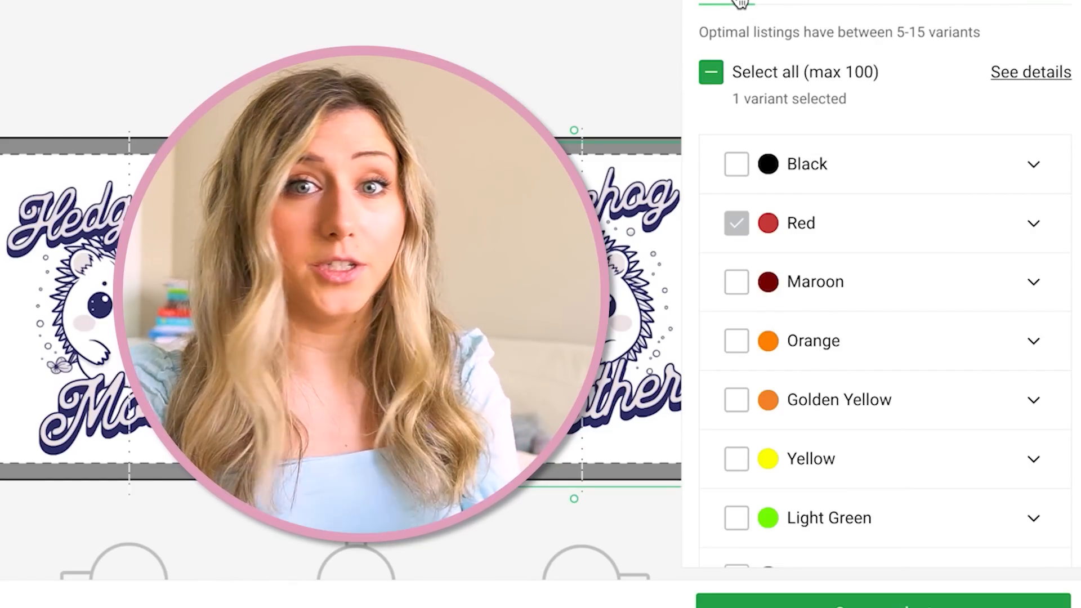
pyautogui.scroll(-1, 819, 72)
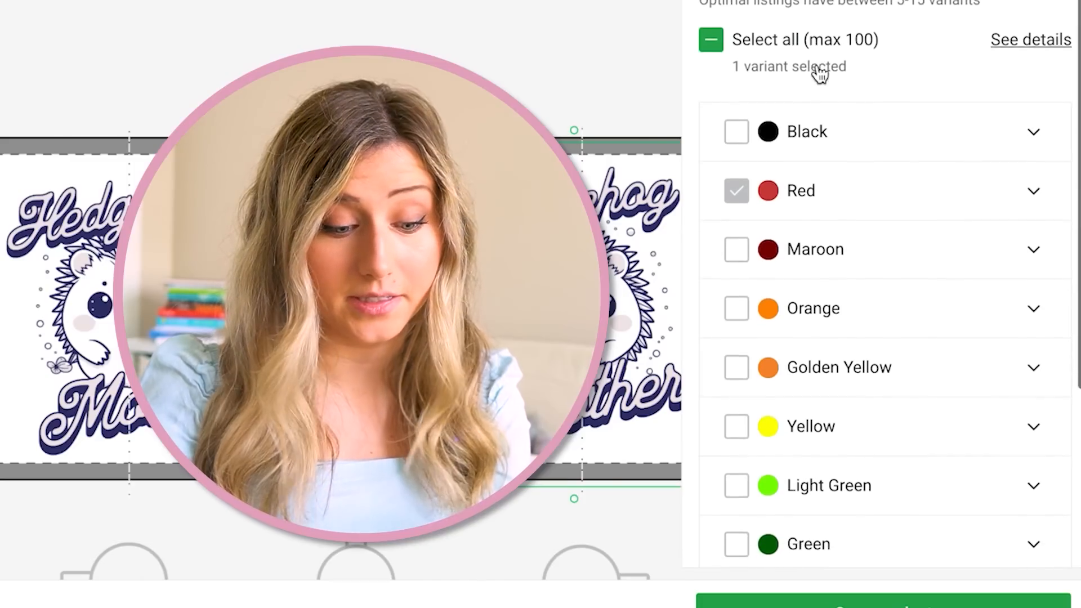
pyautogui.click(737, 125)
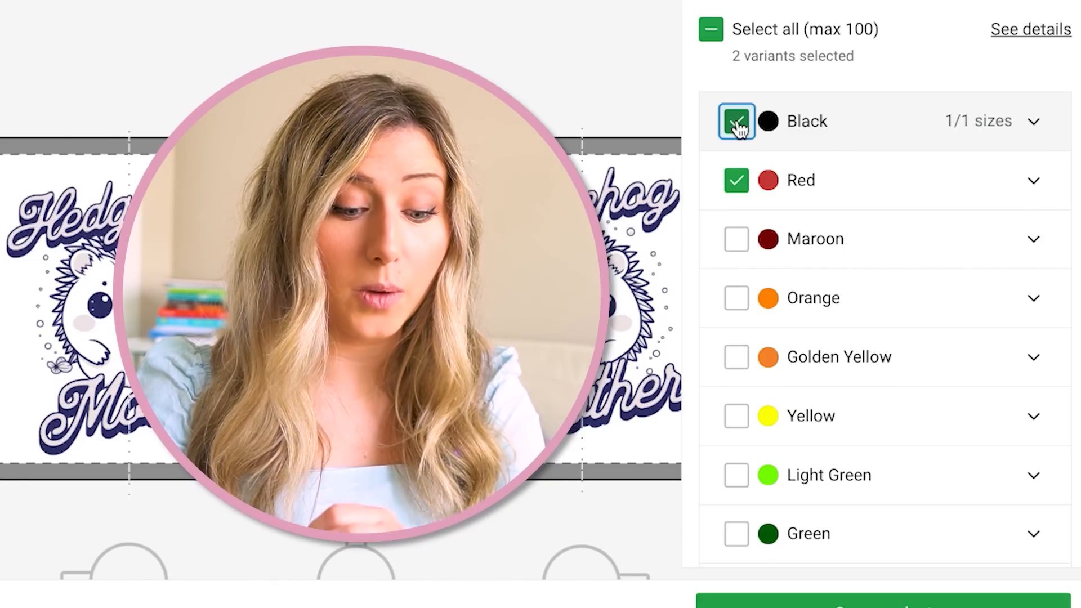
pyautogui.scroll(-1, 743, 85)
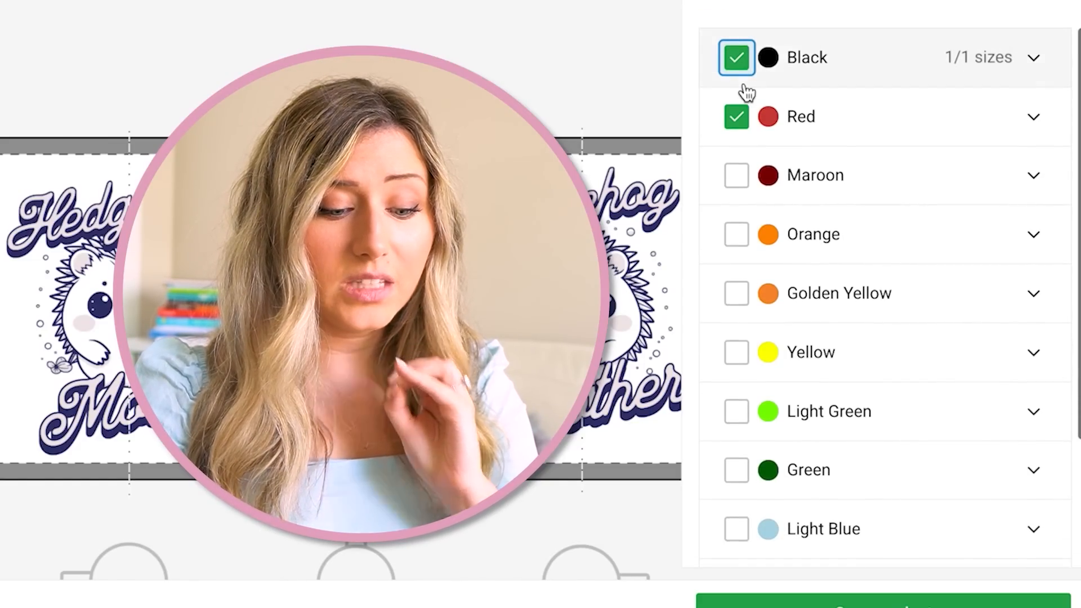
pyautogui.scroll(-1, 747, 91)
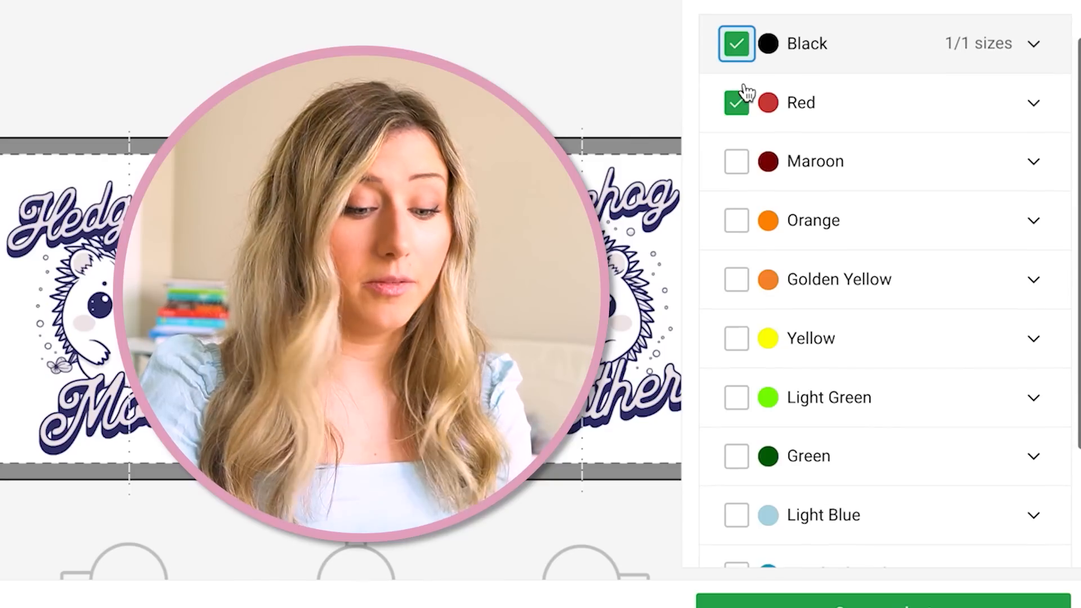
pyautogui.scroll(-1, 743, 91)
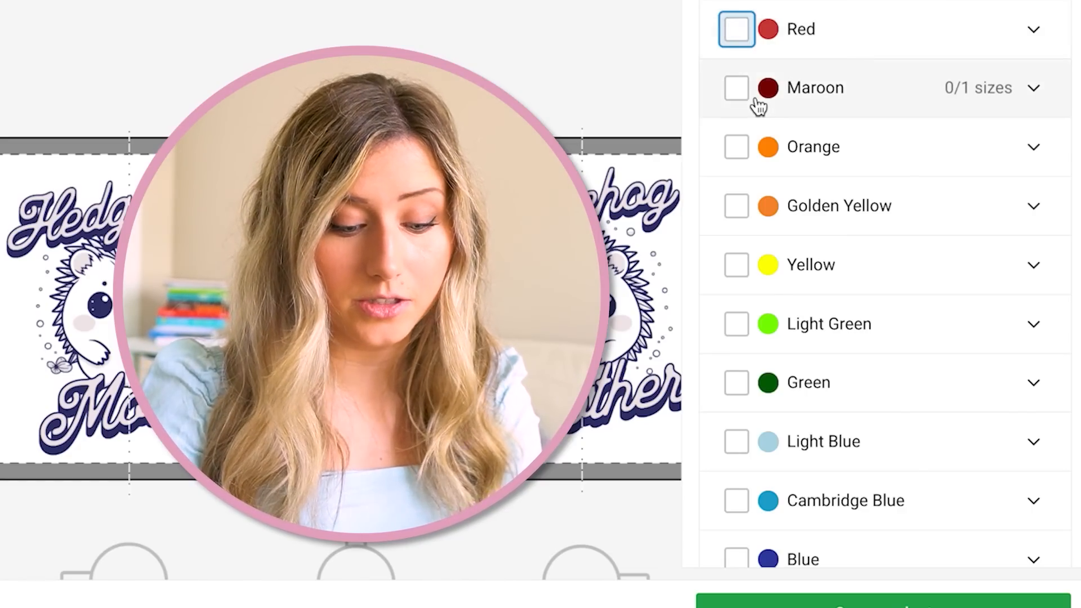
# Add the Blue and Pink color variants, save the product and view its mockup options.
pyautogui.scroll(-2, 759, 107)
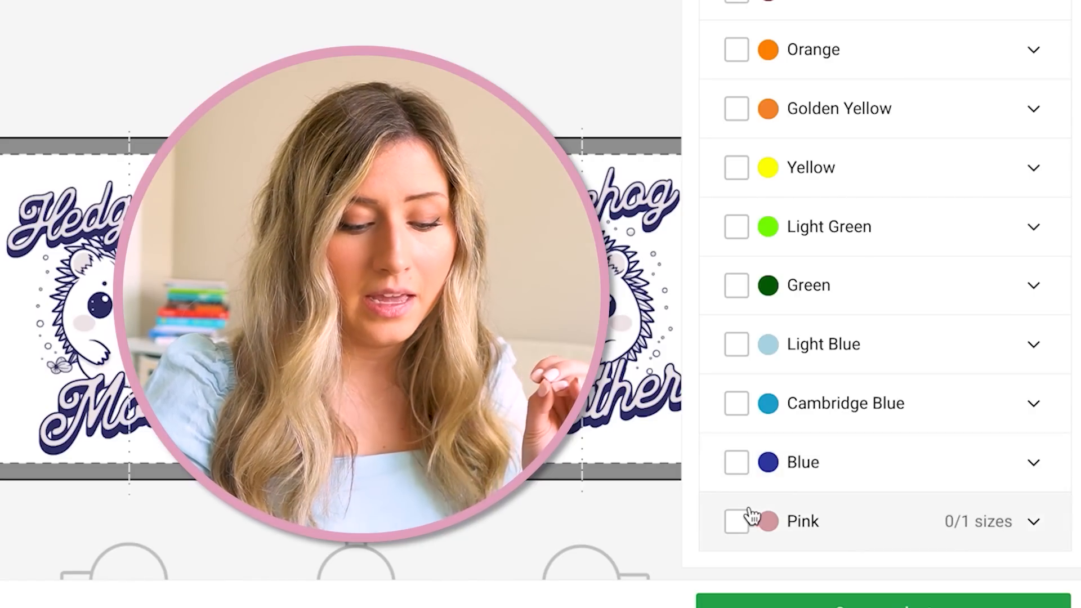
pyautogui.click(737, 464)
pyautogui.click(738, 517)
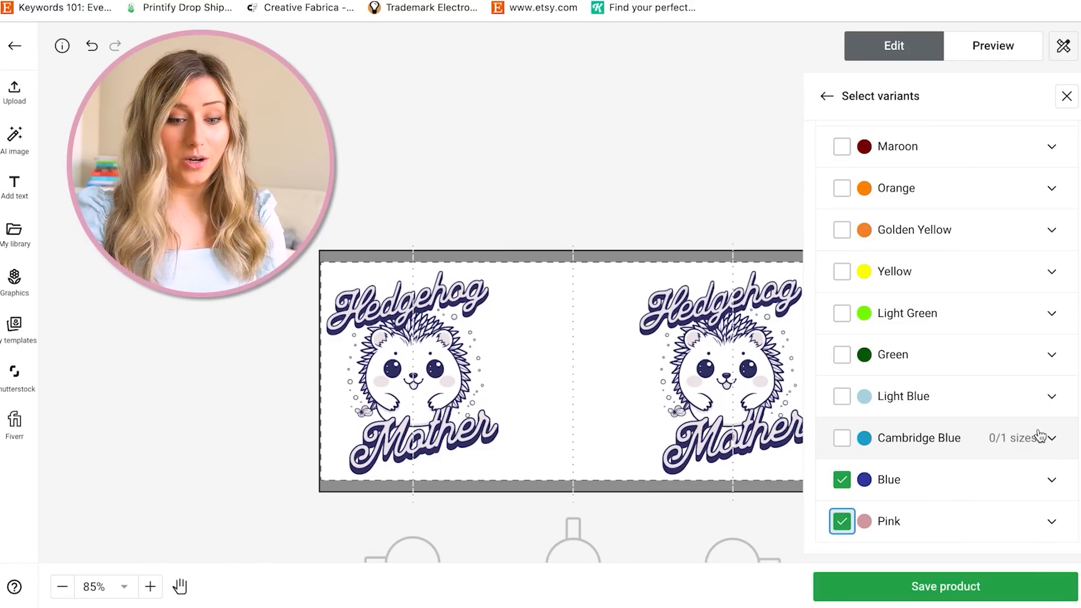
pyautogui.click(952, 586)
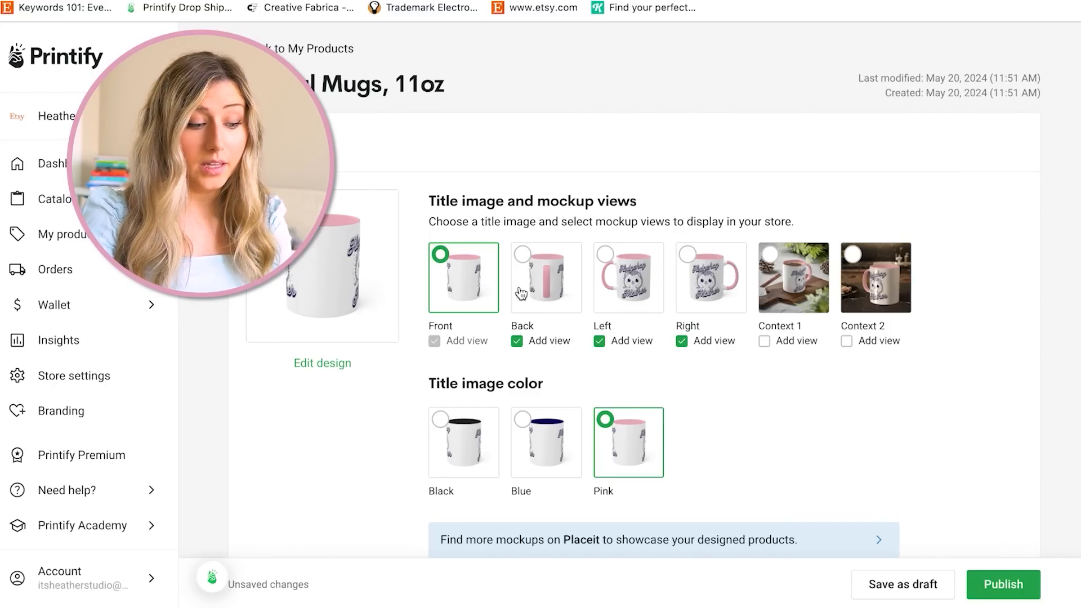
pyautogui.scroll(-1, 521, 292)
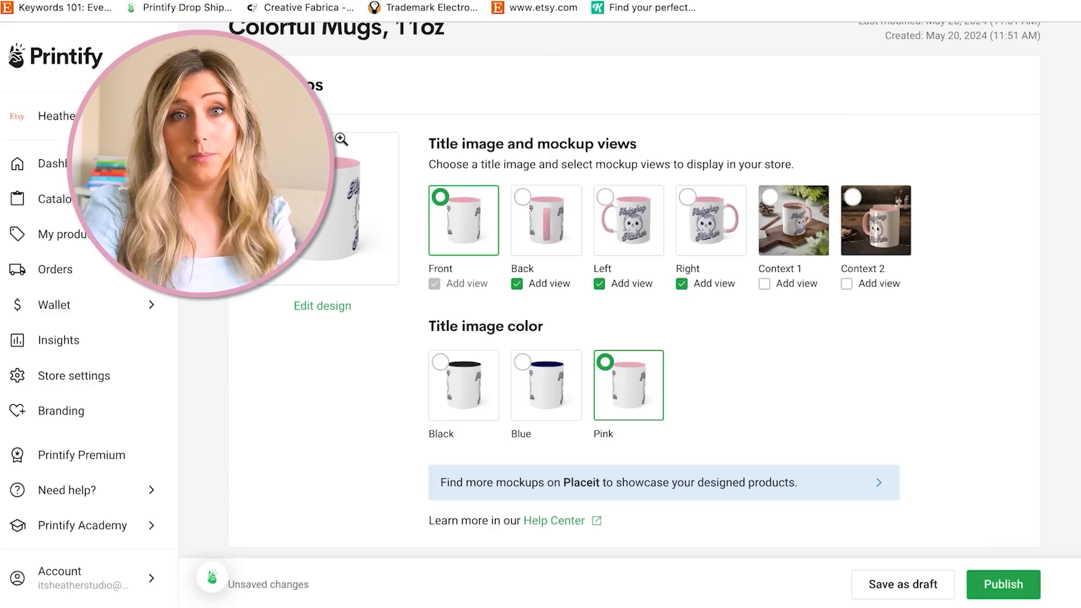
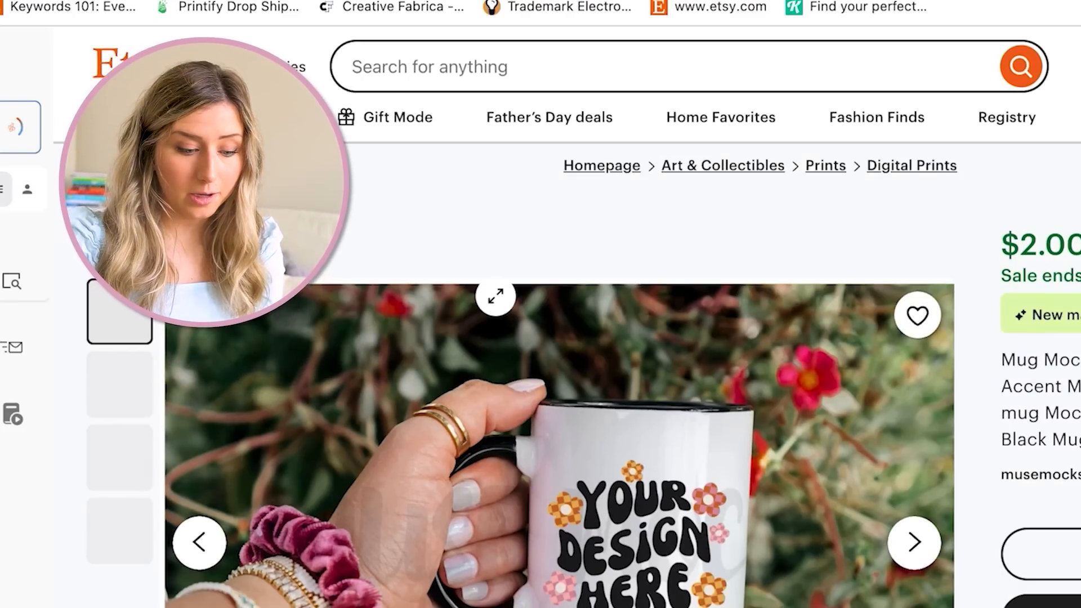
# Switch to Etsy and look over the black accent mug mockup listing.
pyautogui.scroll(-4, 607, 335)
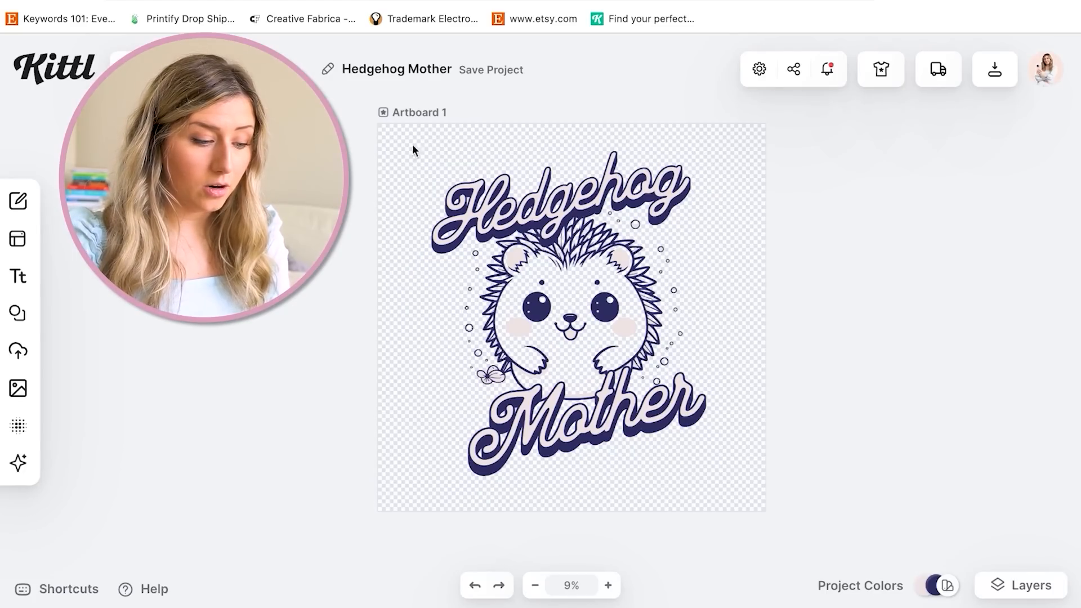
# Switch to the Kittl project, duplicate Artboard 1 beside the original and delete the hedgehog design from the copy.
pyautogui.click(433, 112)
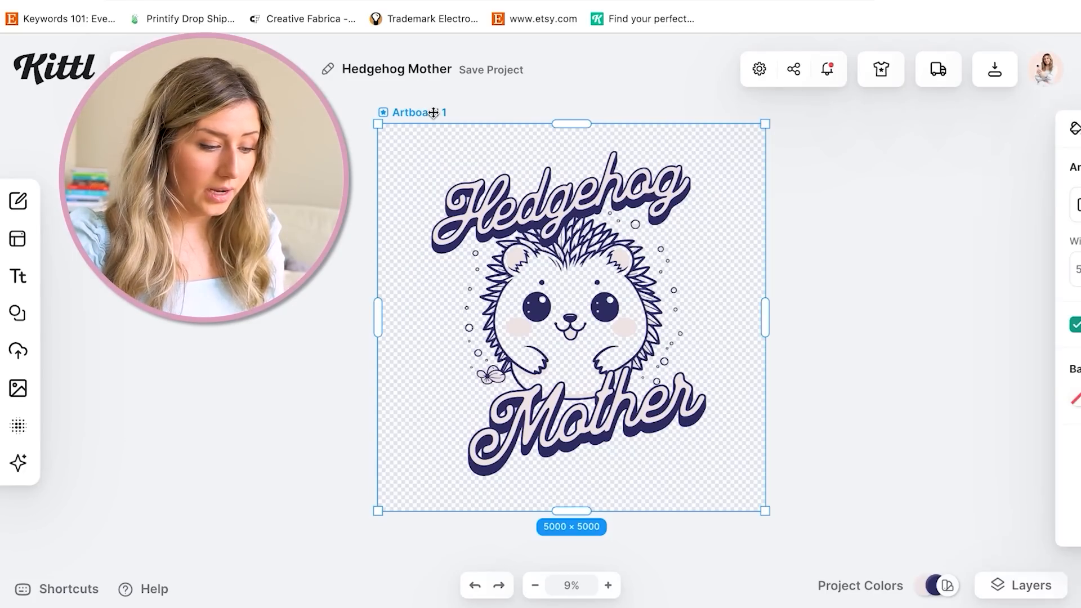
pyautogui.hotkey('ctrl', 'v')
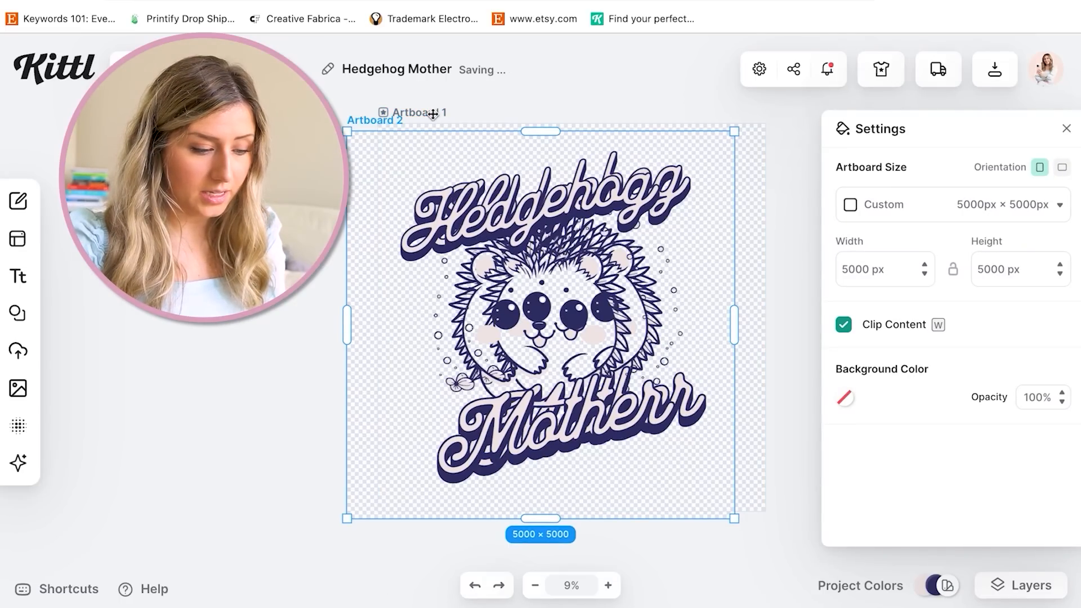
pyautogui.moveTo(427, 156); pyautogui.dragTo(865, 146)
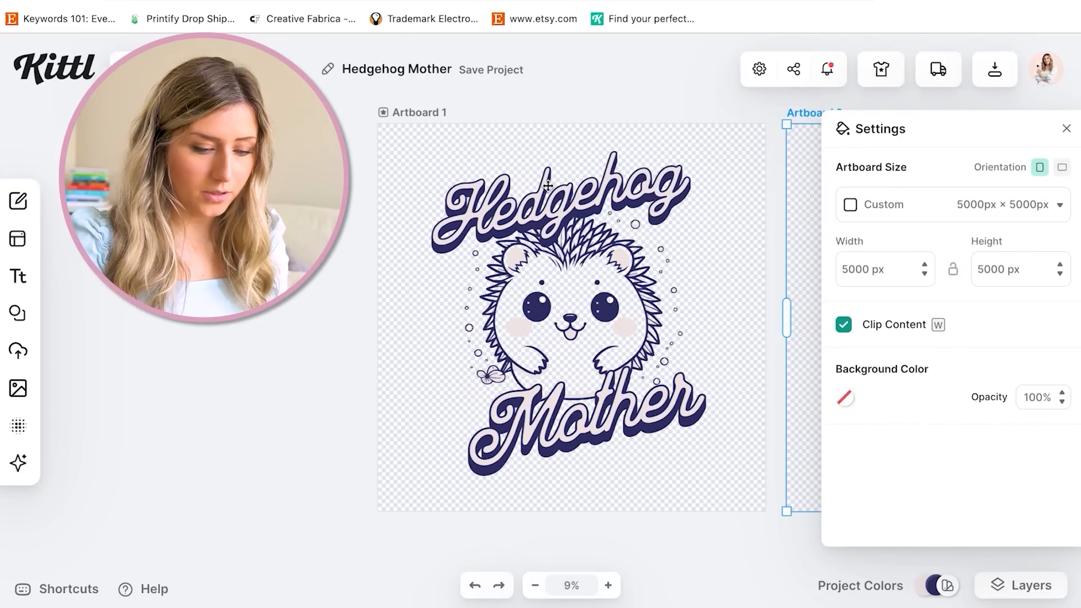
pyautogui.hscroll(10, 543, 183)
pyautogui.moveTo(798, 164); pyautogui.dragTo(502, 444)
pyautogui.press('Delete')
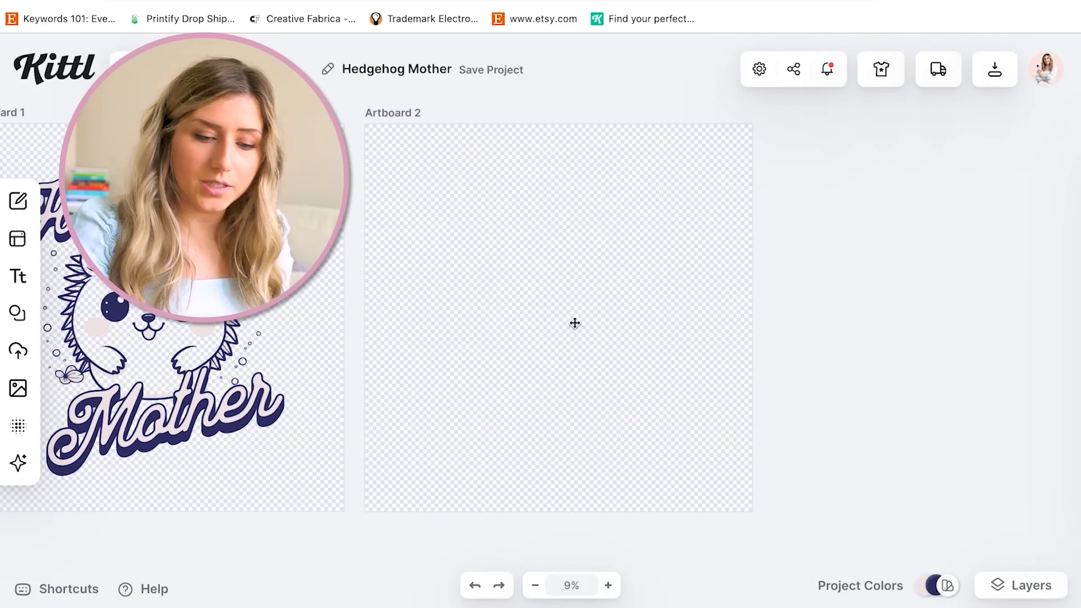
# Add the downloaded black-handle mug photo to Artboard 2, then enlarge and position it to fill the artboard with the whole mug in view.
pyautogui.click(998, 2)
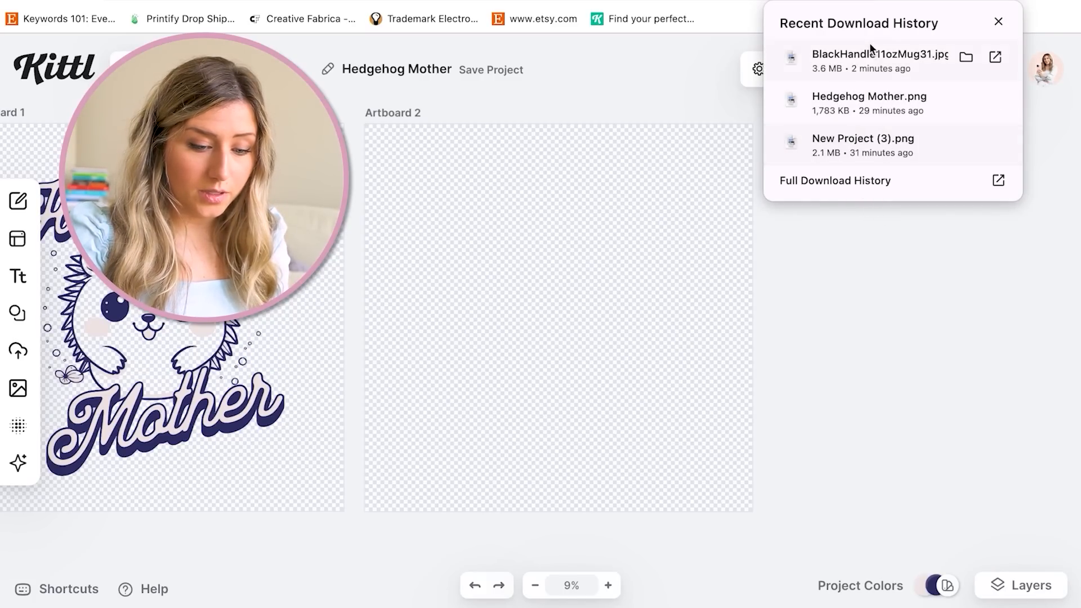
pyautogui.moveTo(869, 43); pyautogui.dragTo(503, 229)
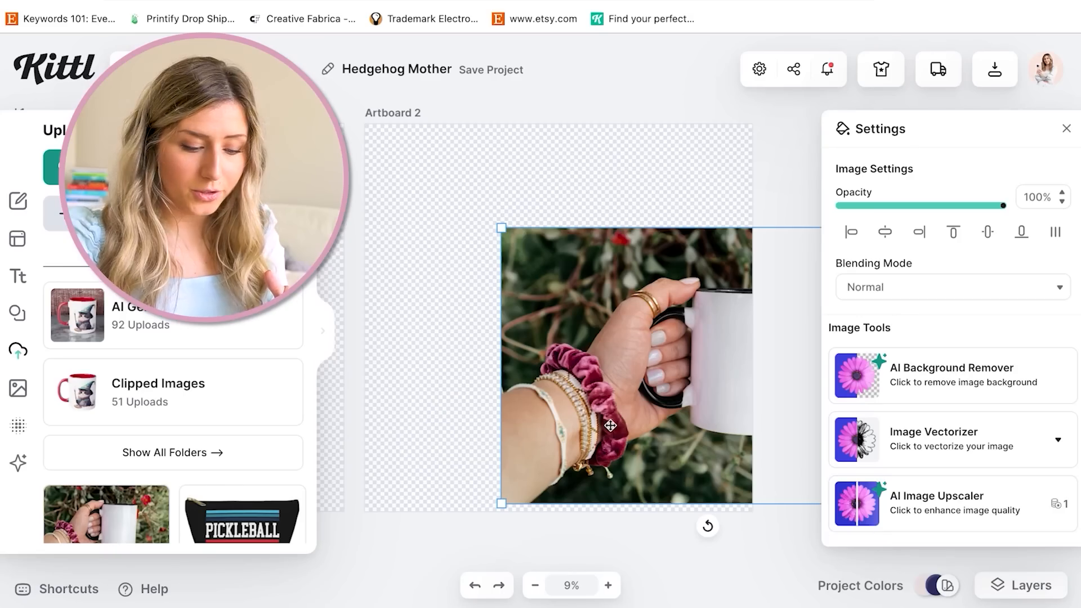
pyautogui.moveTo(611, 426); pyautogui.dragTo(468, 319)
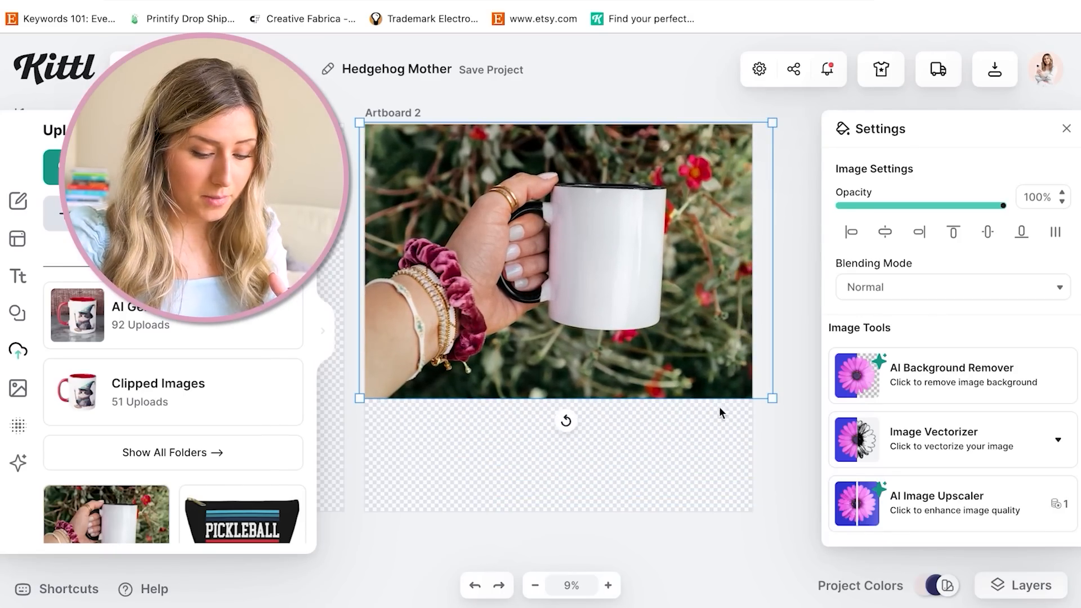
pyautogui.moveTo(772, 402); pyautogui.dragTo(967, 506)
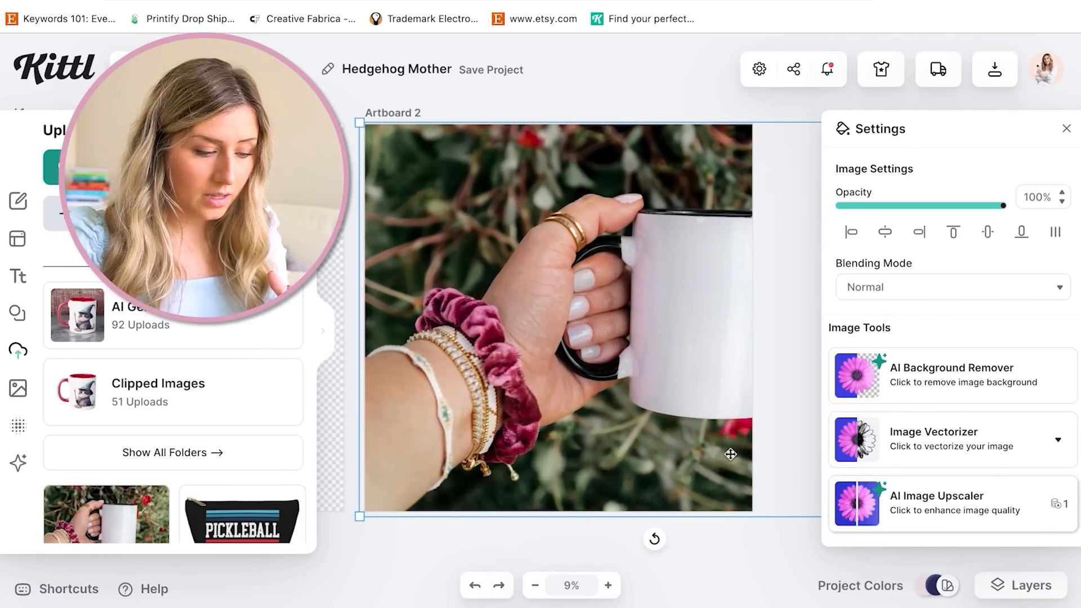
pyautogui.moveTo(695, 440); pyautogui.dragTo(640, 416)
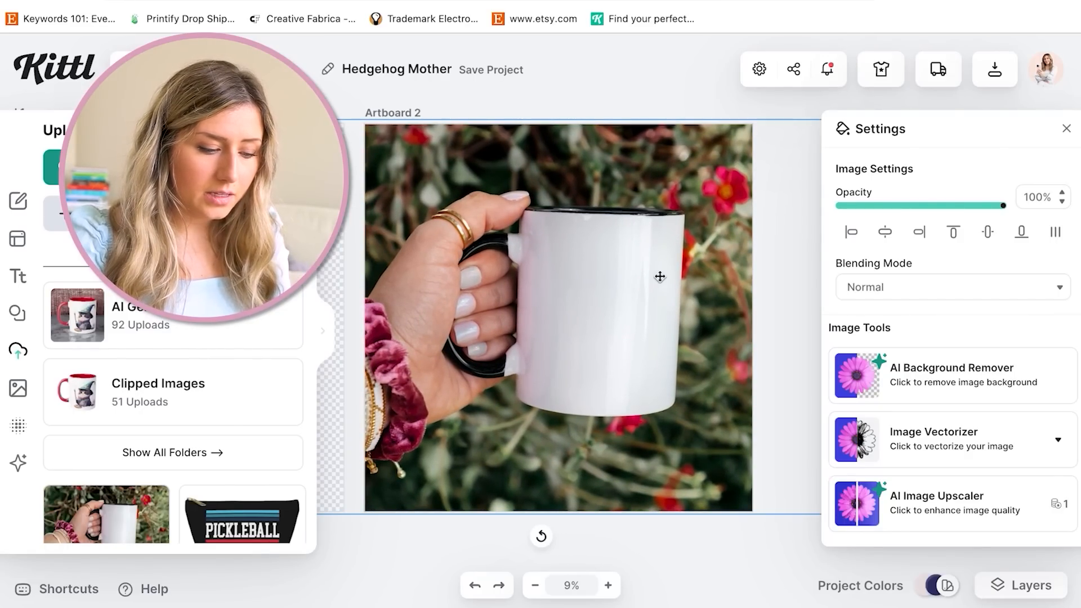
pyautogui.click(611, 108)
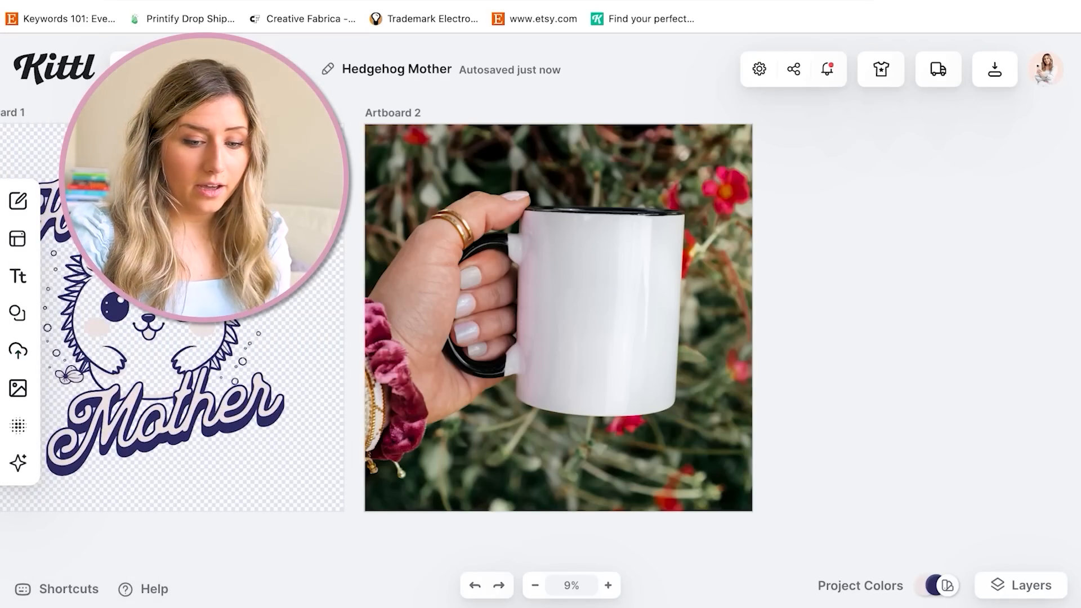
# Place the Hedgehog Mother design on the mug in Artboard 2 and scale it to fit the white mug surface.
pyautogui.click(1010, 2)
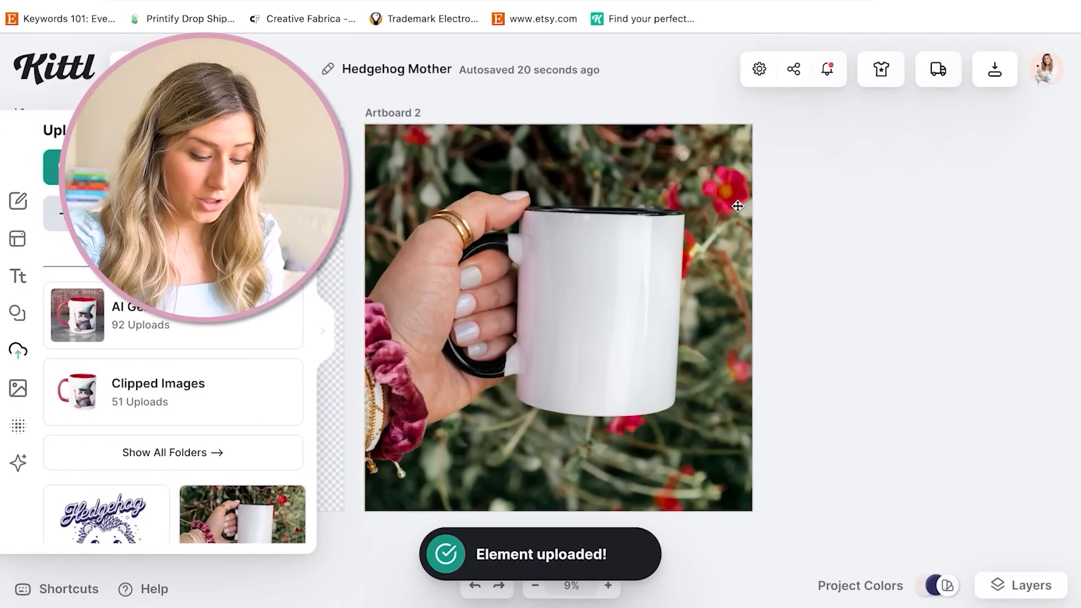
pyautogui.moveTo(561, 305); pyautogui.dragTo(729, 147)
pyautogui.moveTo(661, 280); pyautogui.dragTo(652, 304)
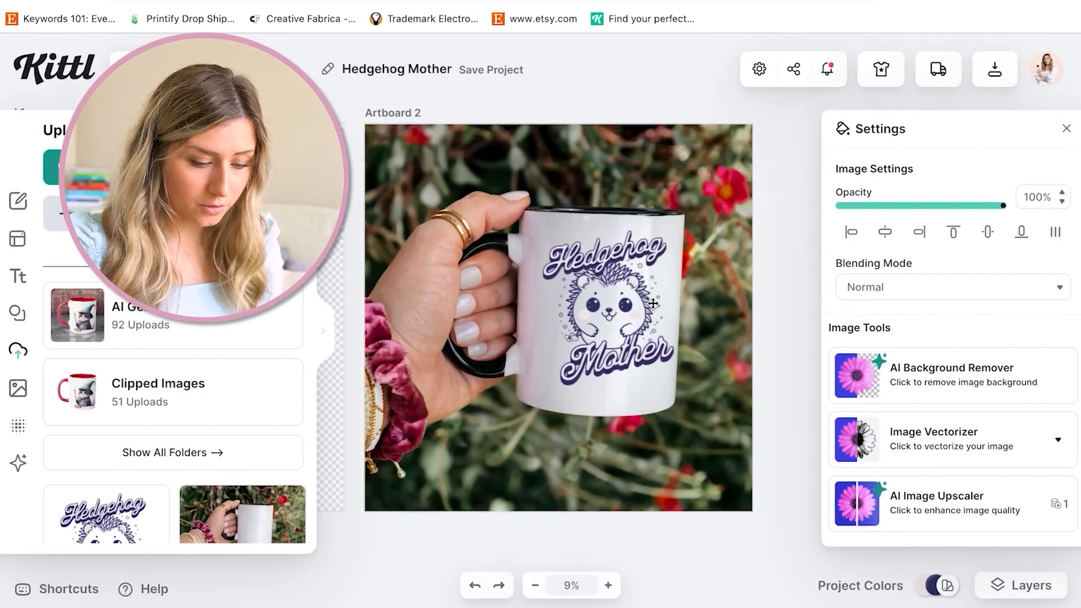
pyautogui.moveTo(704, 215); pyautogui.dragTo(723, 212)
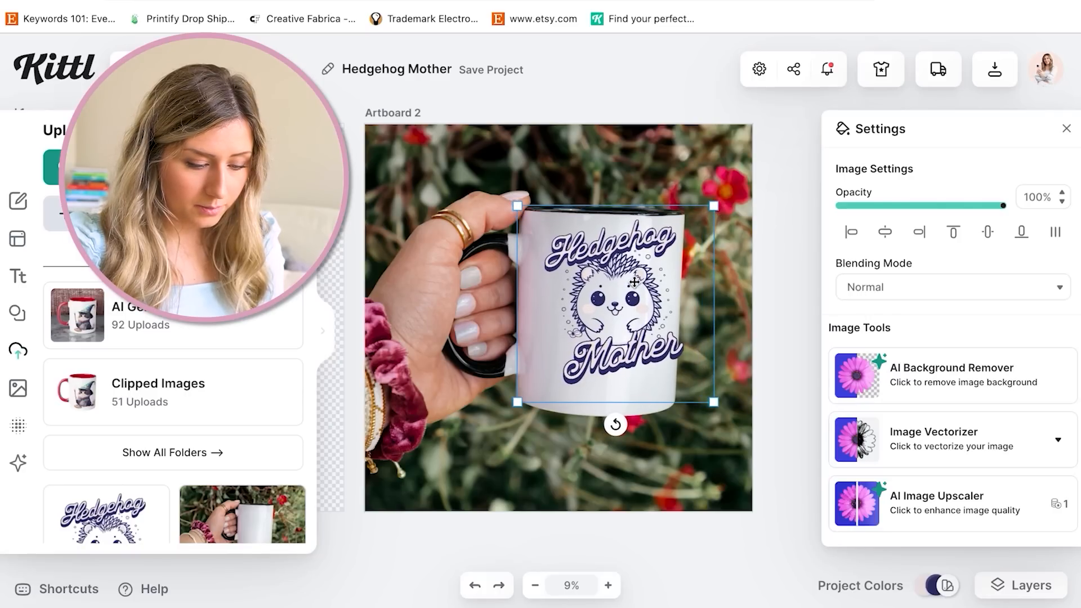
# Move the hedgehog design to the middle of the mug face and tilt it slightly clockwise to match the mug's angle.
pyautogui.moveTo(634, 282); pyautogui.dragTo(588, 320)
pyautogui.click(607, 303)
pyautogui.click(612, 305)
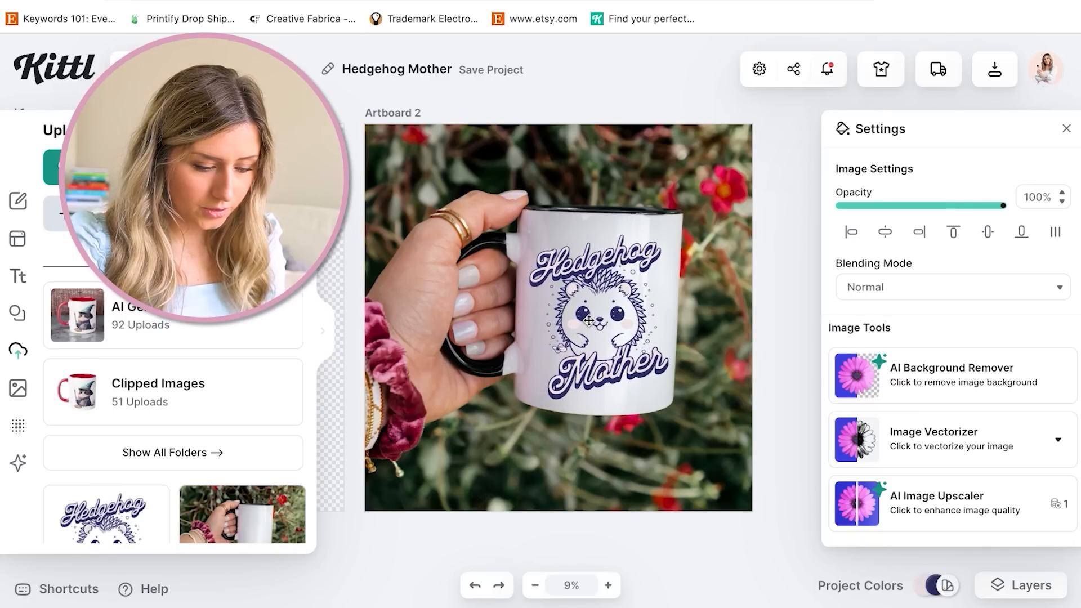
pyautogui.moveTo(601, 439); pyautogui.dragTo(594, 438)
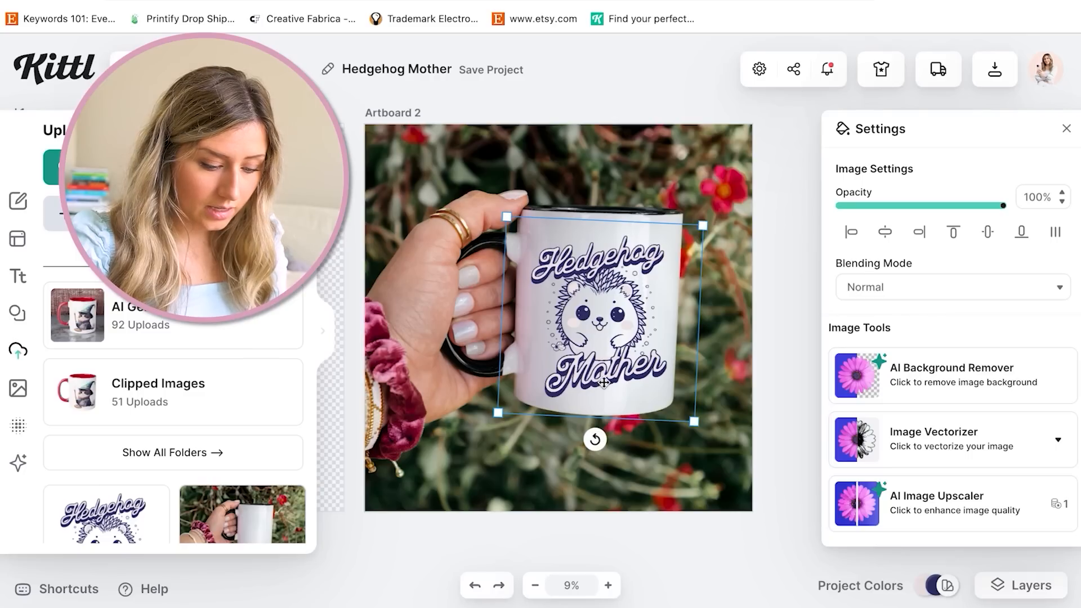
pyautogui.moveTo(604, 379); pyautogui.dragTo(605, 375)
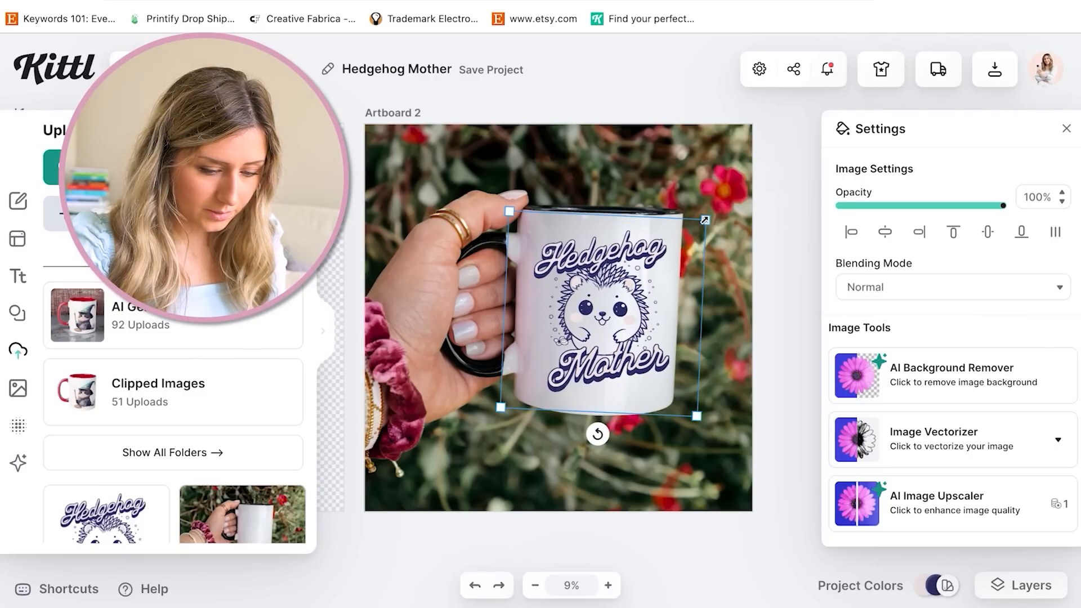
# Enlarge the hedgehog design slightly, recenter it on the mug and lower its opacity to 89%.
pyautogui.moveTo(704, 220); pyautogui.dragTo(718, 213)
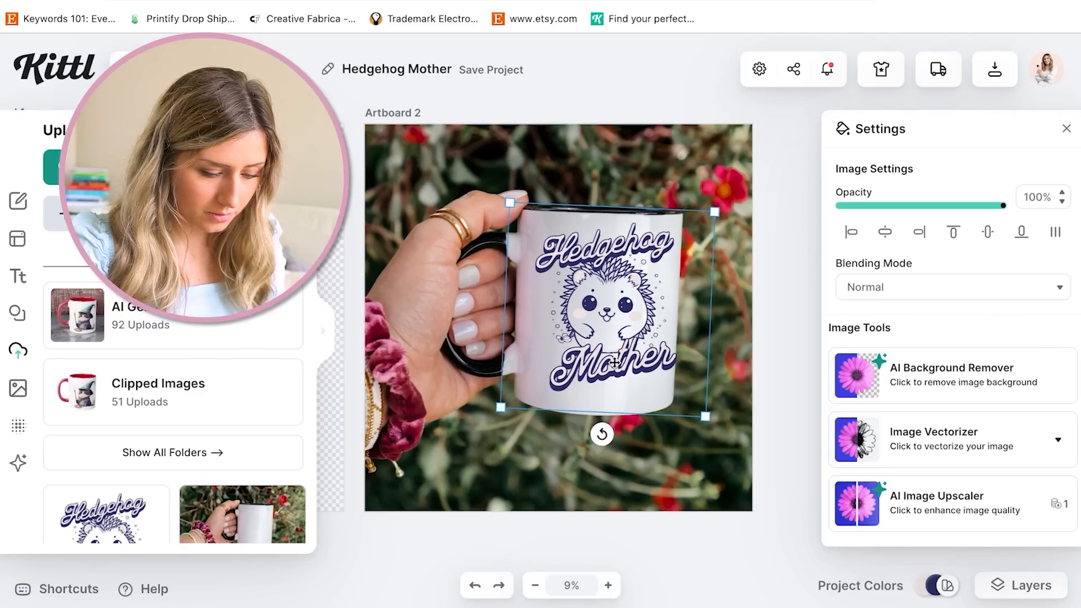
pyautogui.moveTo(610, 365); pyautogui.dragTo(609, 366)
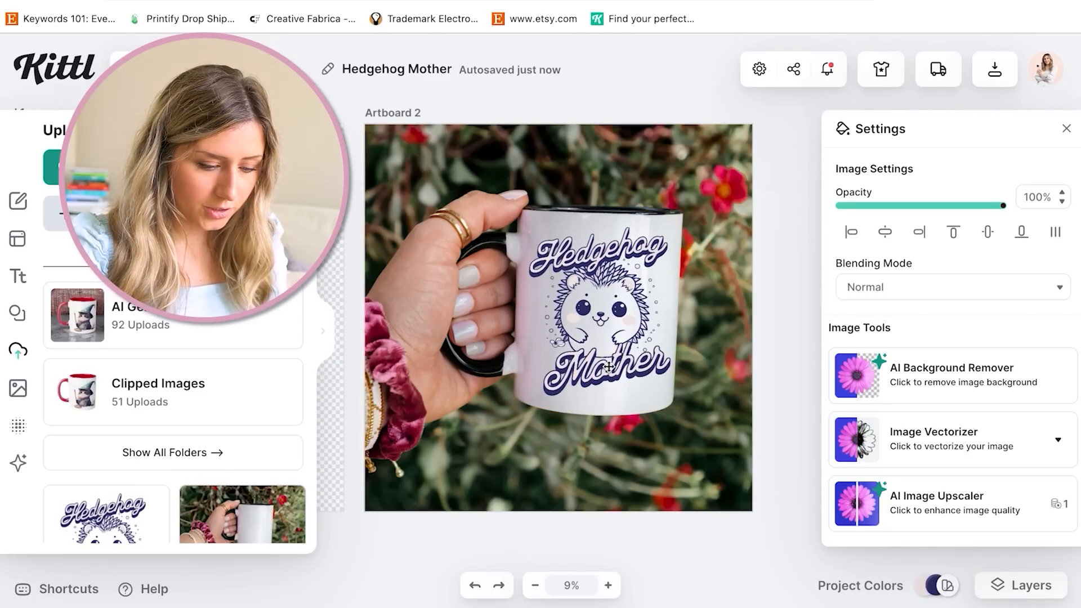
pyautogui.click(608, 367)
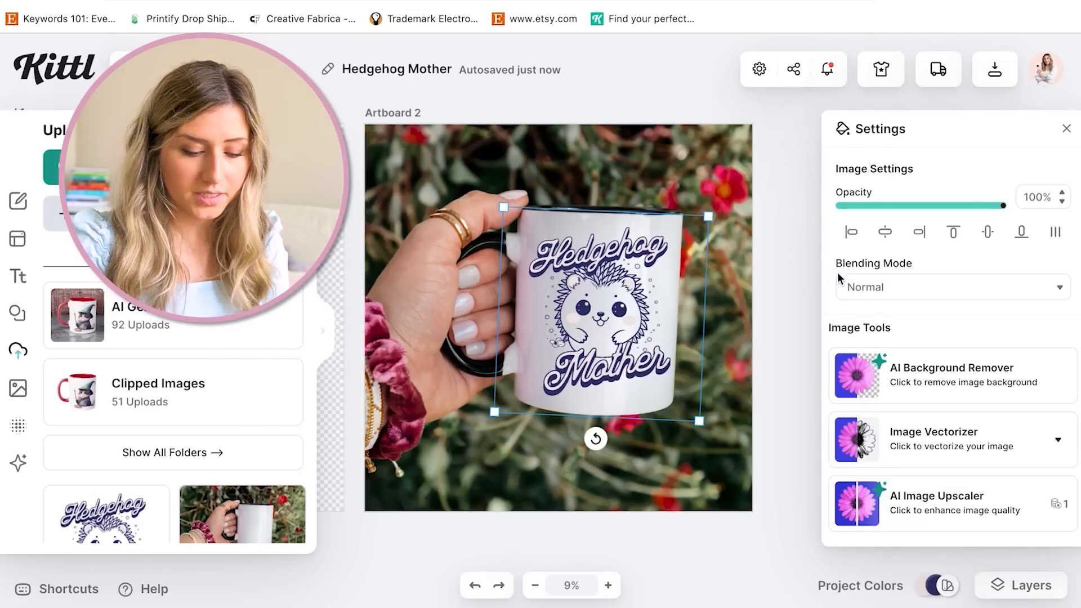
pyautogui.moveTo(971, 209); pyautogui.dragTo(837, 209)
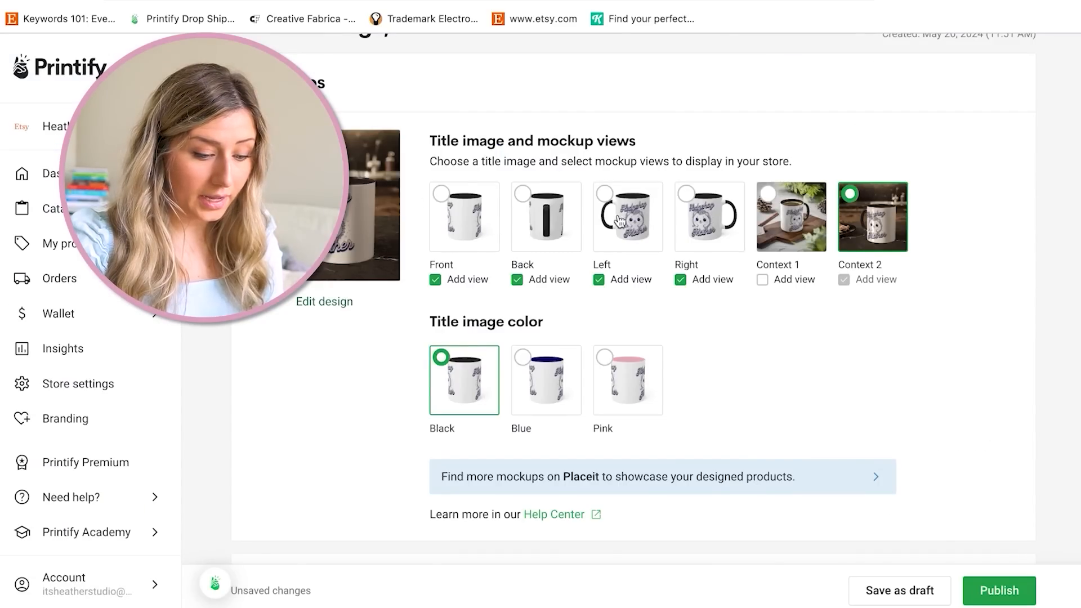
# Switch to Printify and enlarge the black mug's Left mockup view to examine the print's size and placement.
pyautogui.click(621, 220)
pyautogui.click(324, 205)
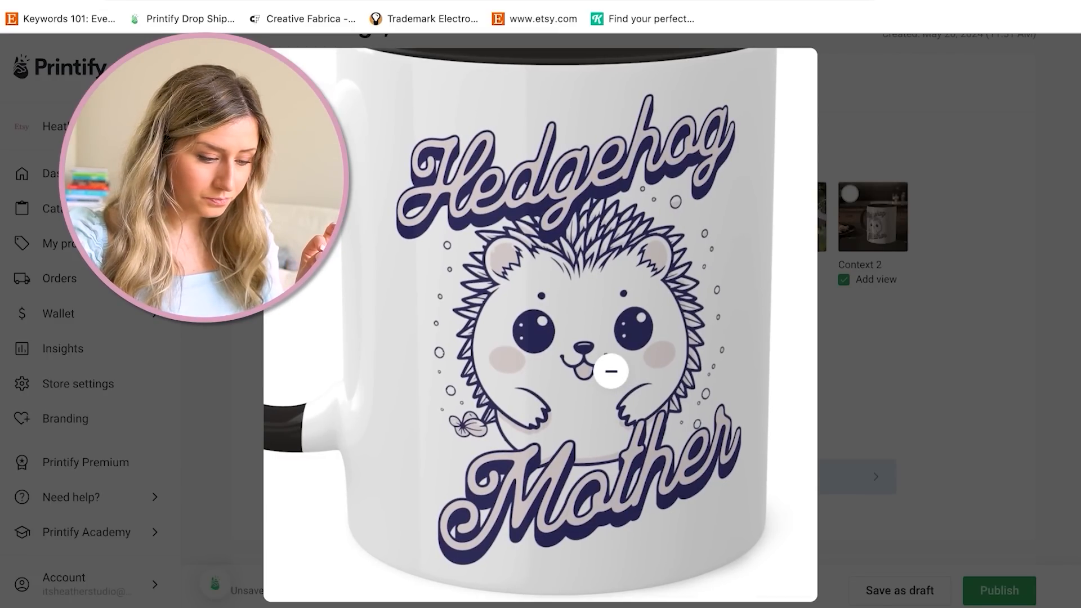
pyautogui.click(615, 372)
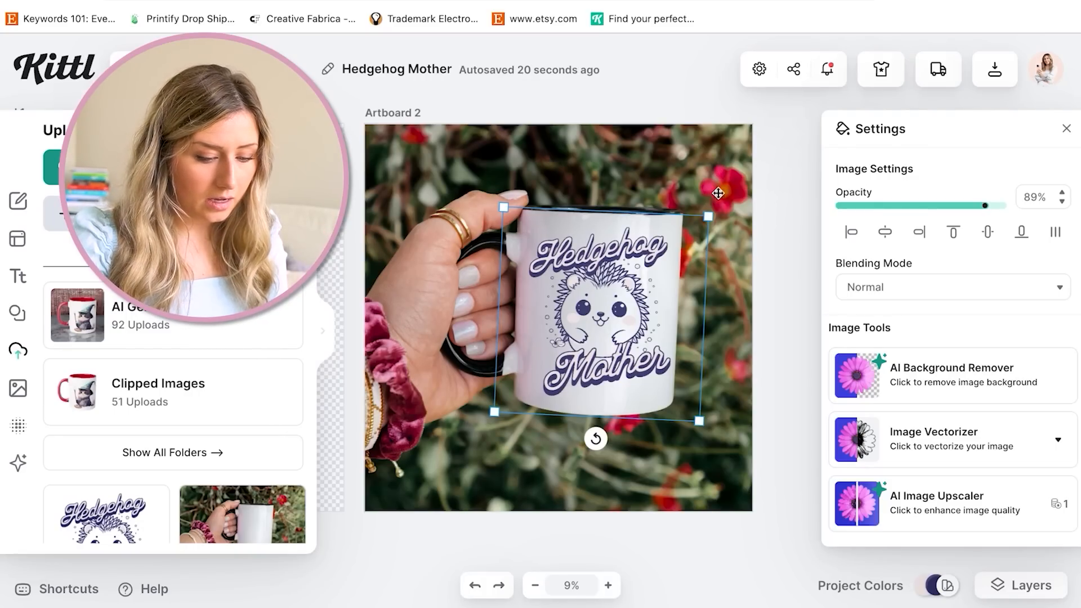
# Switch back to Kittl, fine-tune the hedgehog design's placement on the mug and deselect it.
pyautogui.click(707, 221)
pyautogui.moveTo(632, 253); pyautogui.dragTo(636, 255)
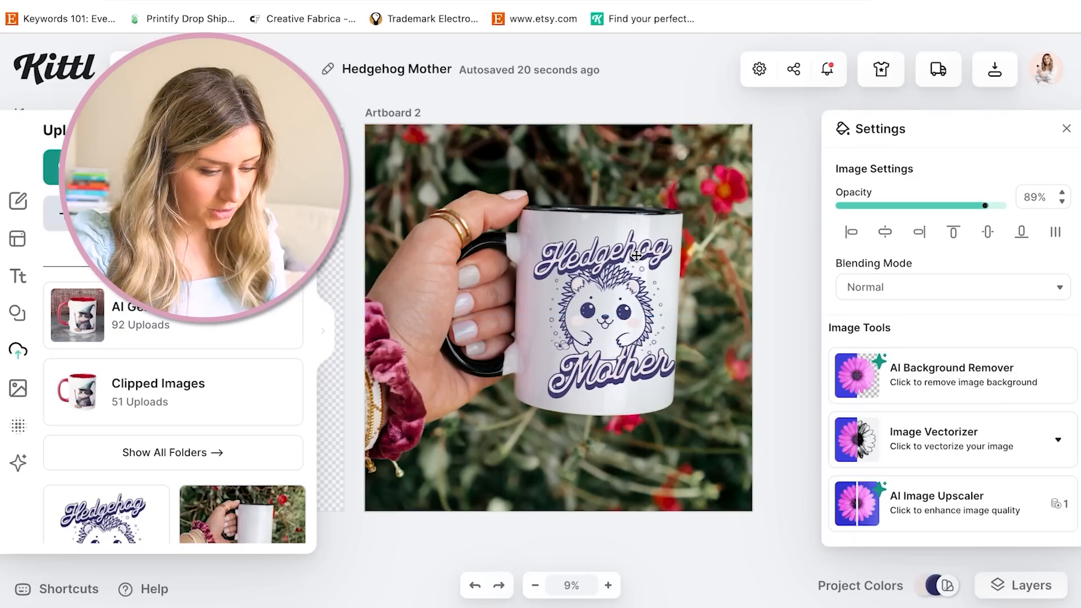
pyautogui.doubleClick(636, 256)
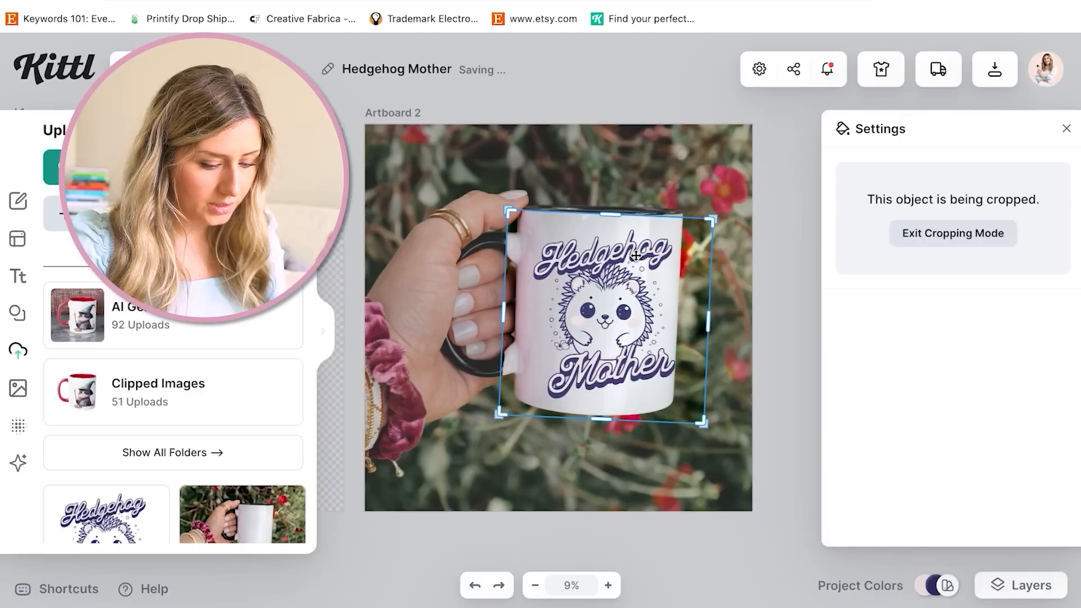
pyautogui.click(777, 224)
pyautogui.click(777, 224)
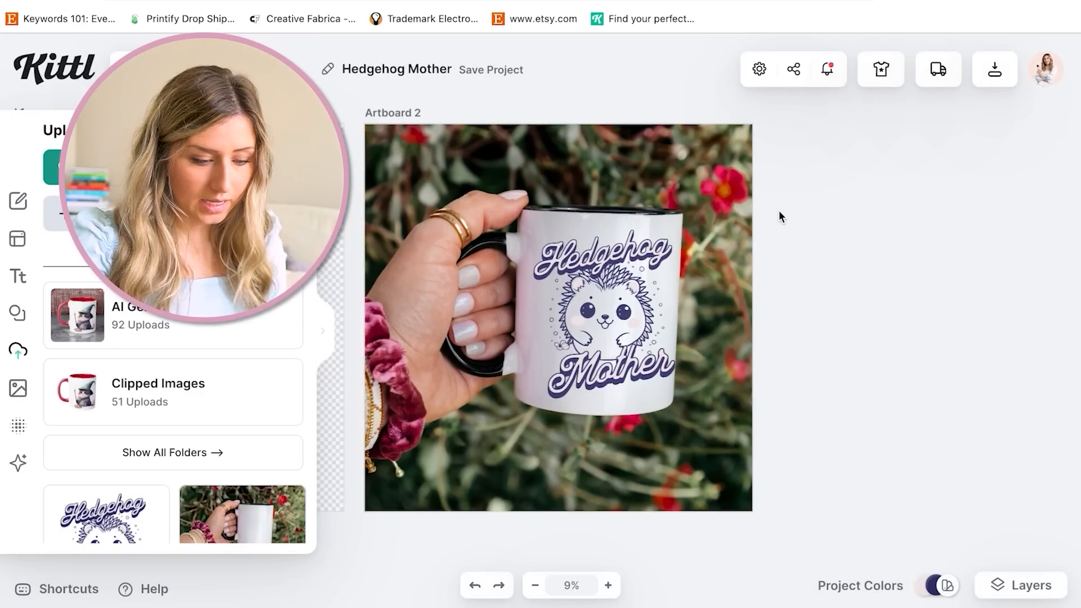
# Set up a download of only Artboard 2 with JPEG as the file type.
pyautogui.click(989, 81)
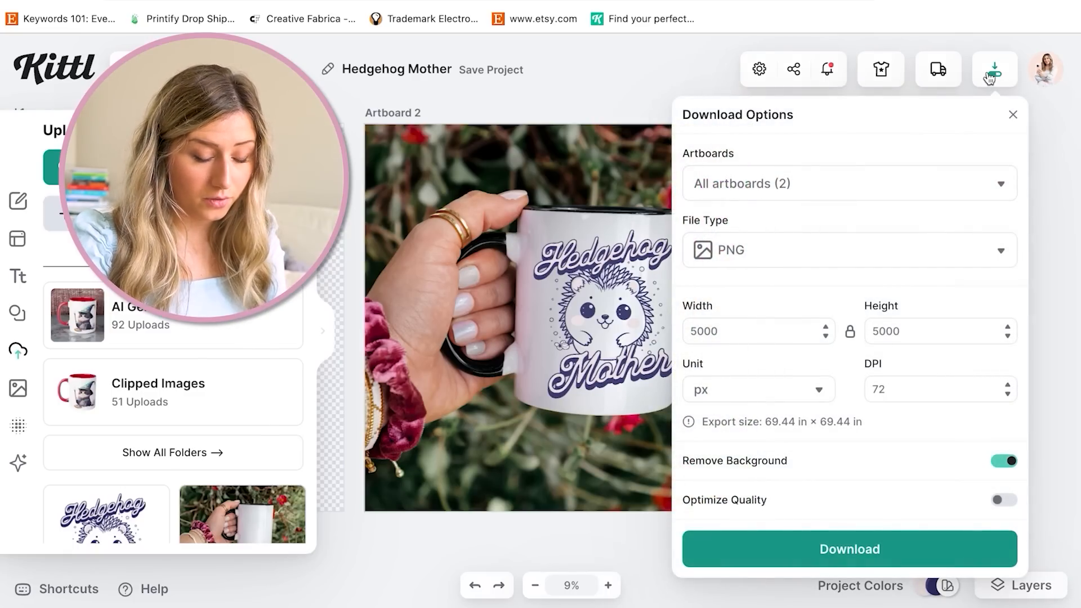
pyautogui.click(873, 179)
pyautogui.click(863, 241)
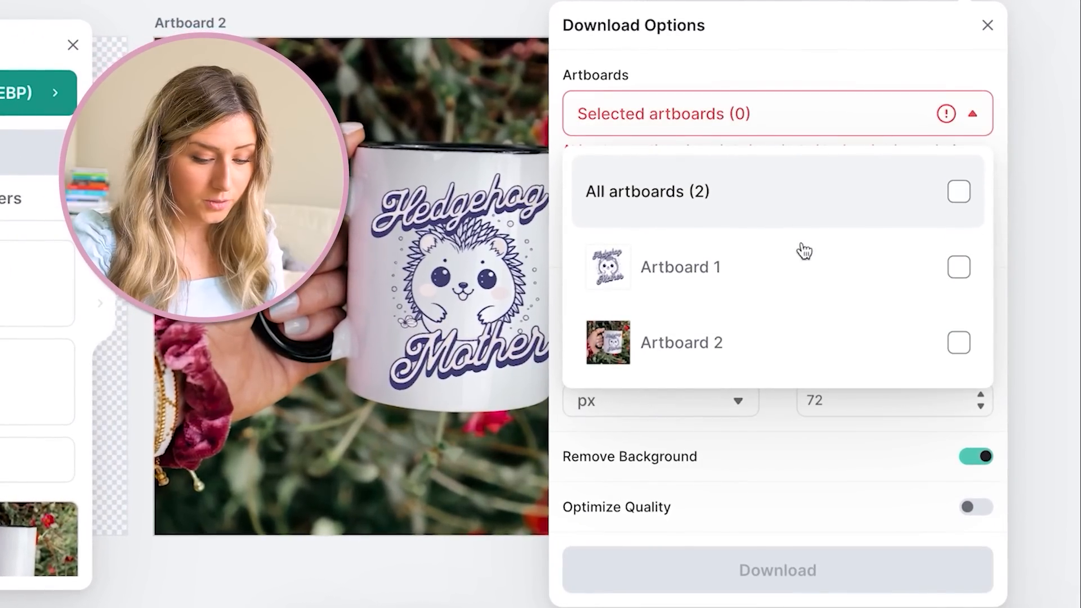
pyautogui.click(864, 372)
pyautogui.click(862, 414)
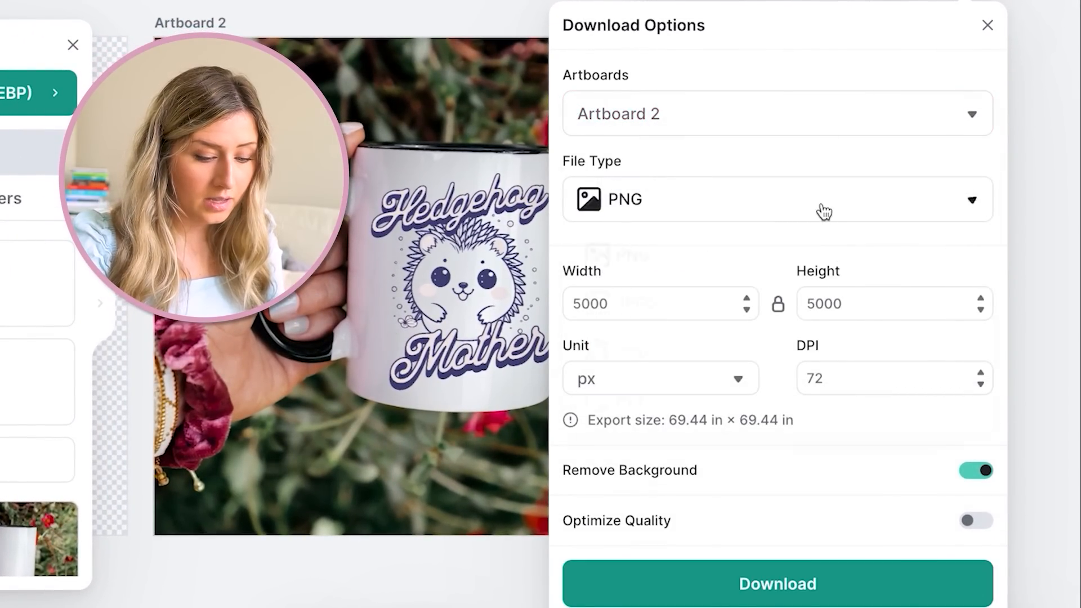
pyautogui.click(823, 212)
pyautogui.click(782, 325)
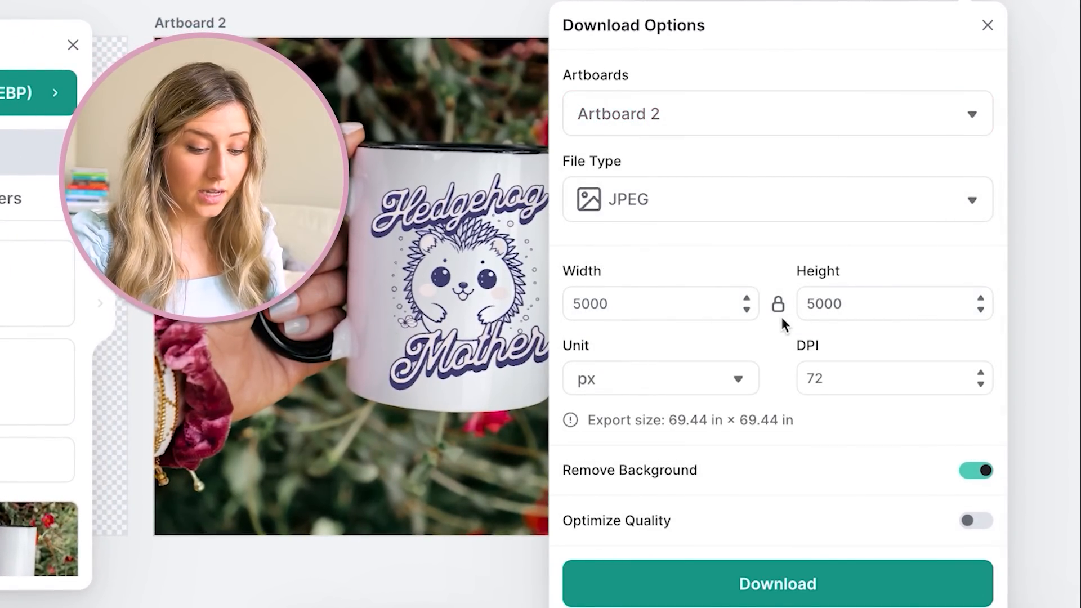
# Set the export size to 2000 × 2000 px, turn off Remove Background, turn on Optimize Quality and download the mockup.
pyautogui.moveTo(662, 308); pyautogui.dragTo(572, 309)
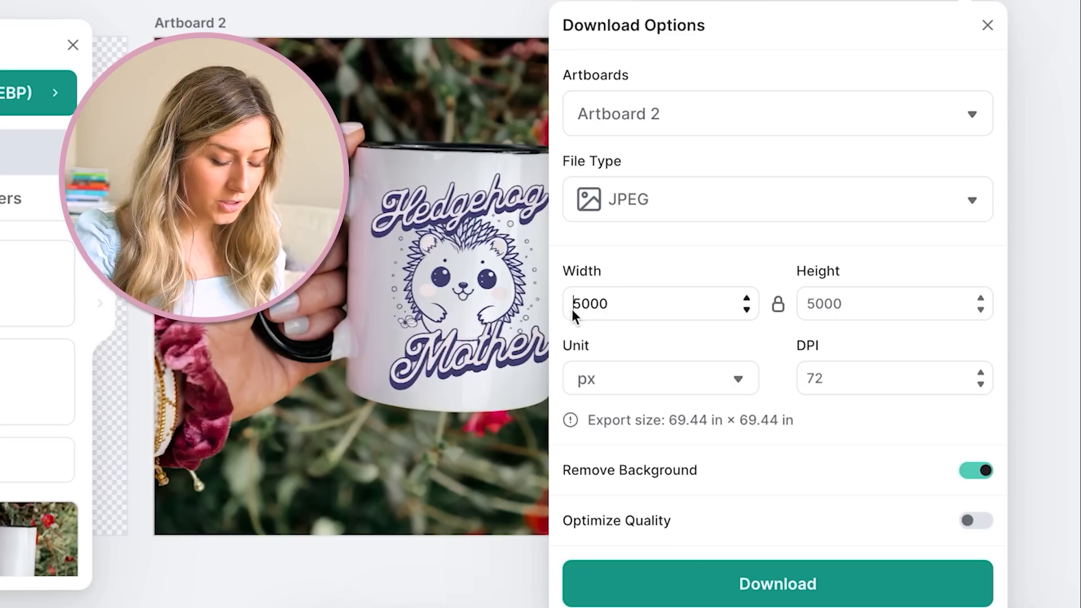
pyautogui.click(634, 297)
pyautogui.moveTo(635, 297); pyautogui.dragTo(474, 305)
pyautogui.write('2000')
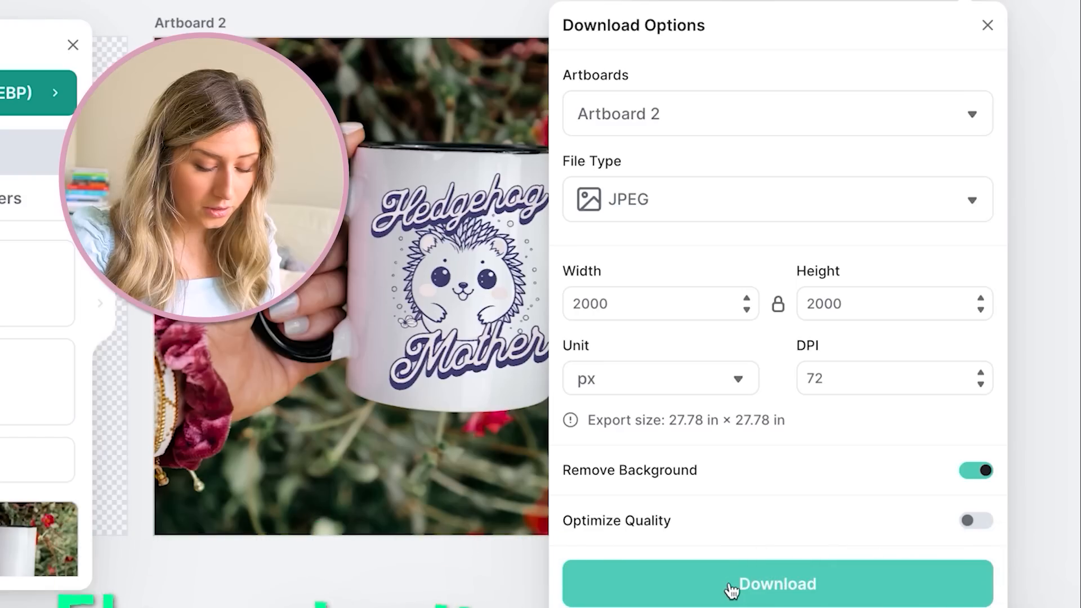
pyautogui.click(967, 469)
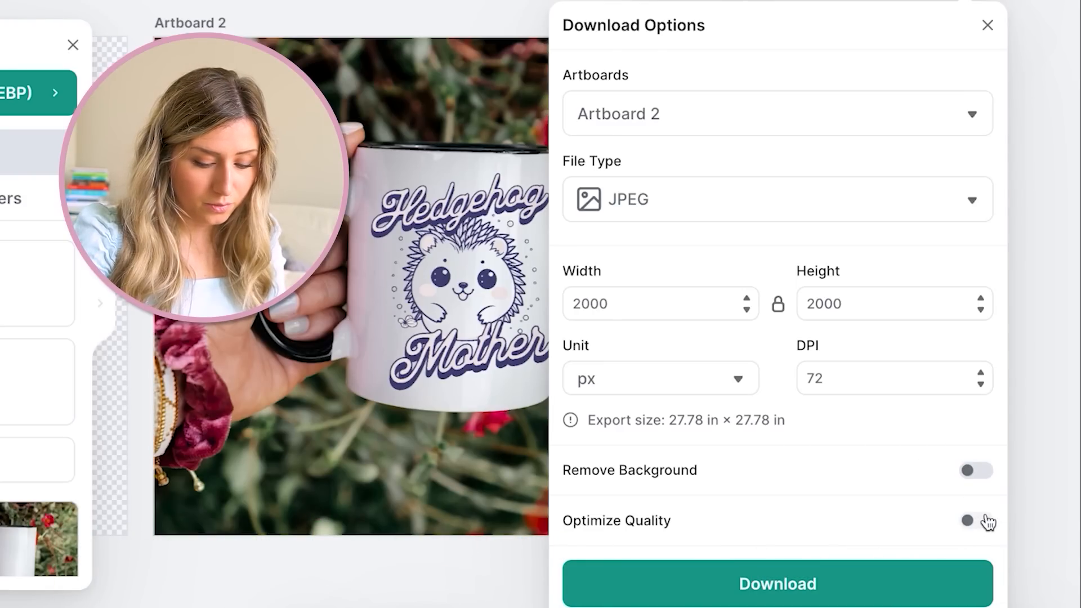
pyautogui.click(984, 519)
pyautogui.click(955, 583)
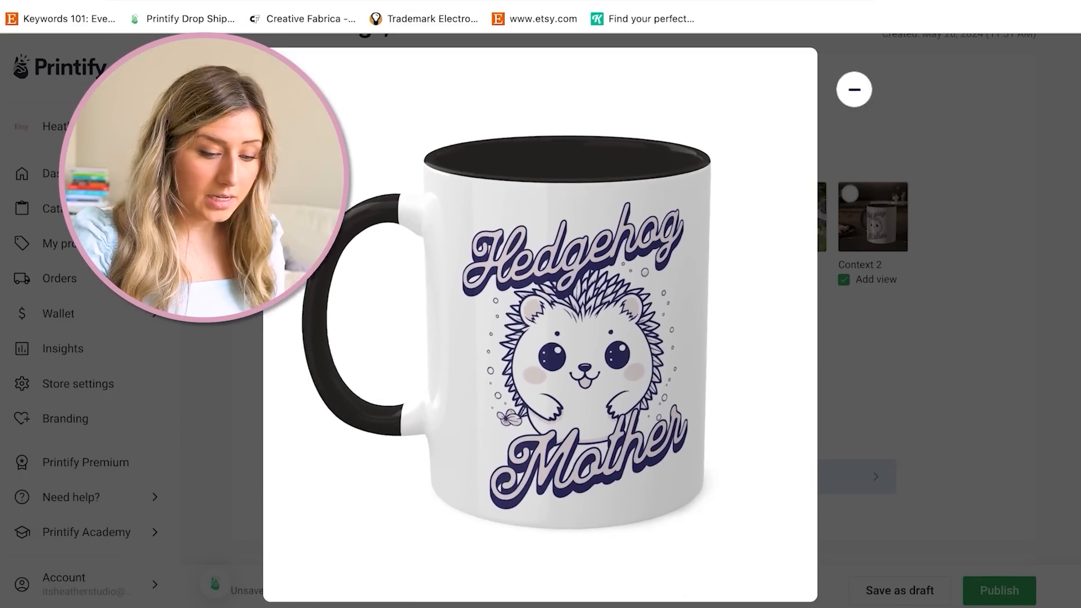
# In Printify, make Context 2 the black mug's title image and exclude the Front, Back, Left and Right views.
pyautogui.click(856, 89)
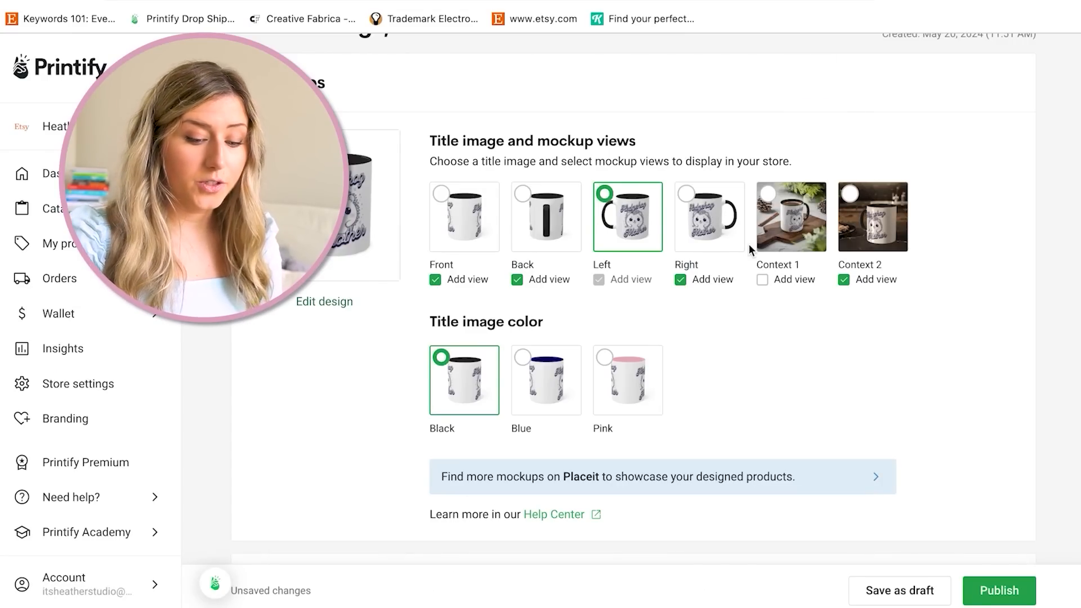
pyautogui.click(845, 284)
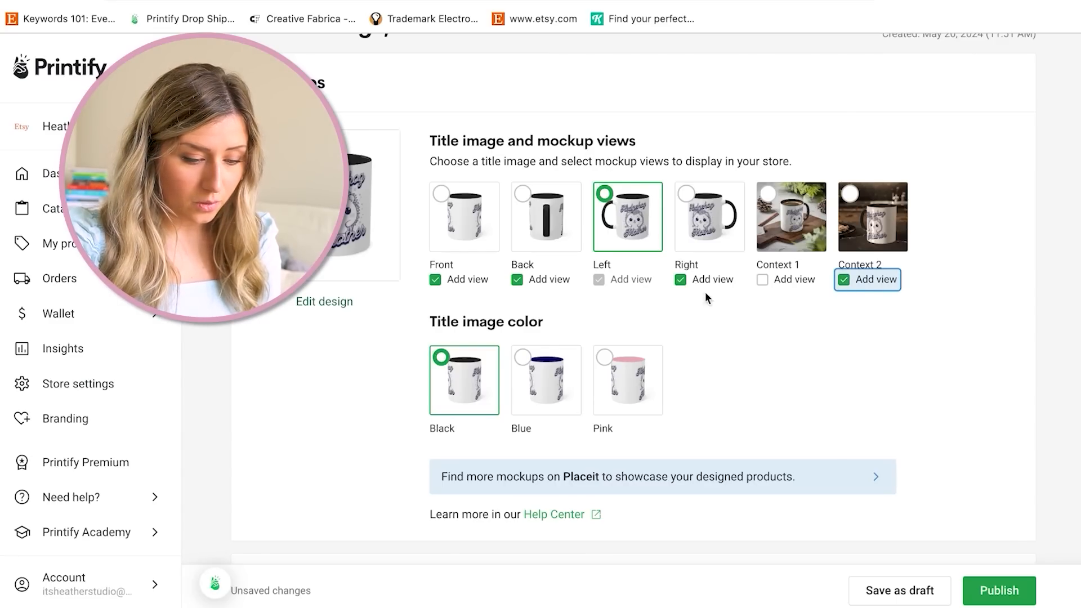
pyautogui.click(681, 281)
pyautogui.click(519, 282)
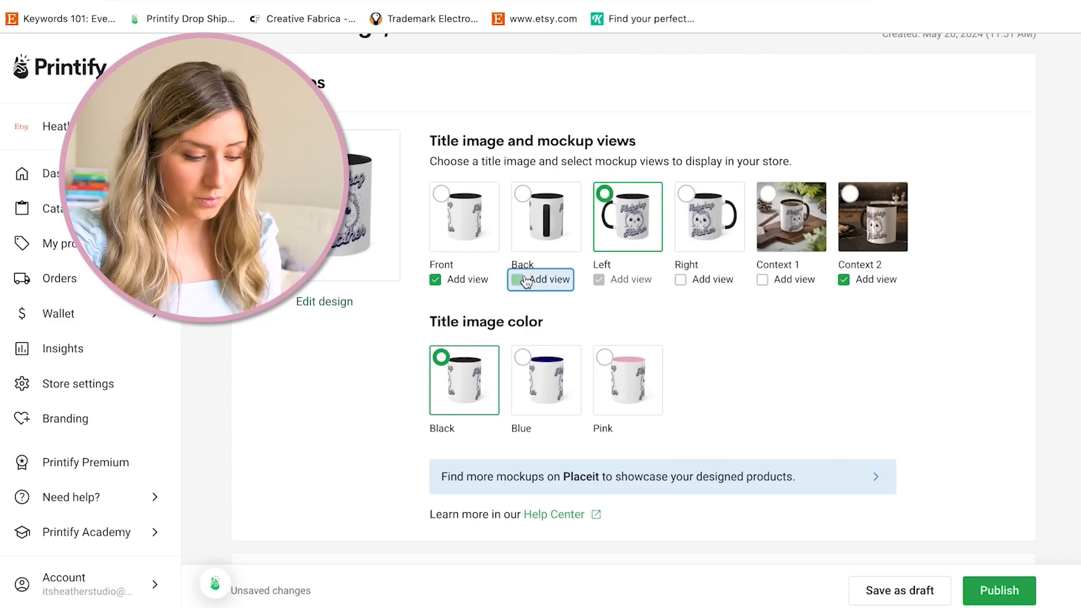
pyautogui.click(453, 284)
pyautogui.click(850, 194)
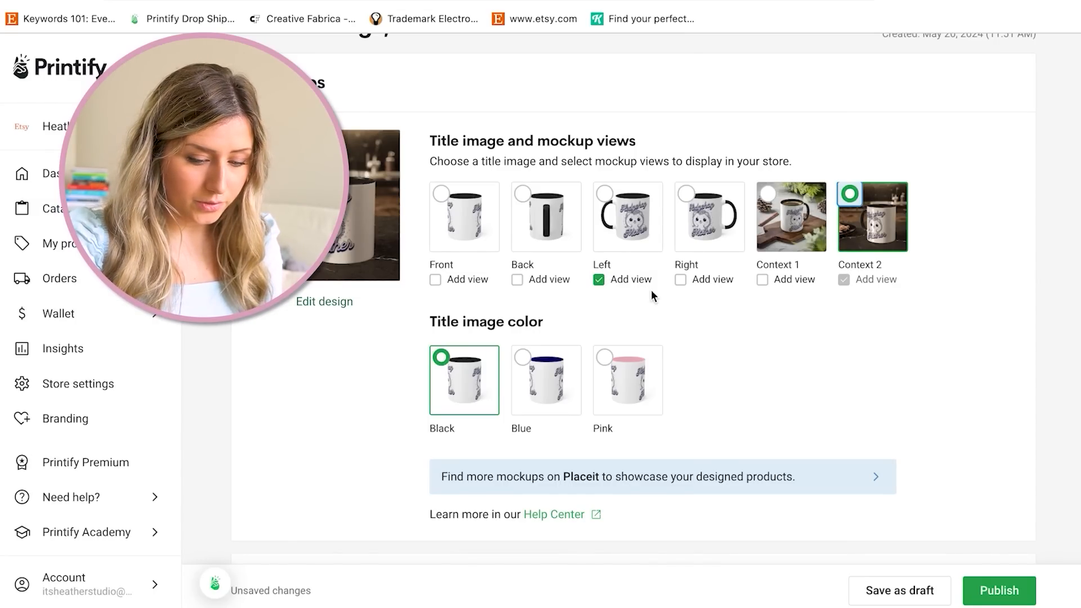
pyautogui.click(624, 288)
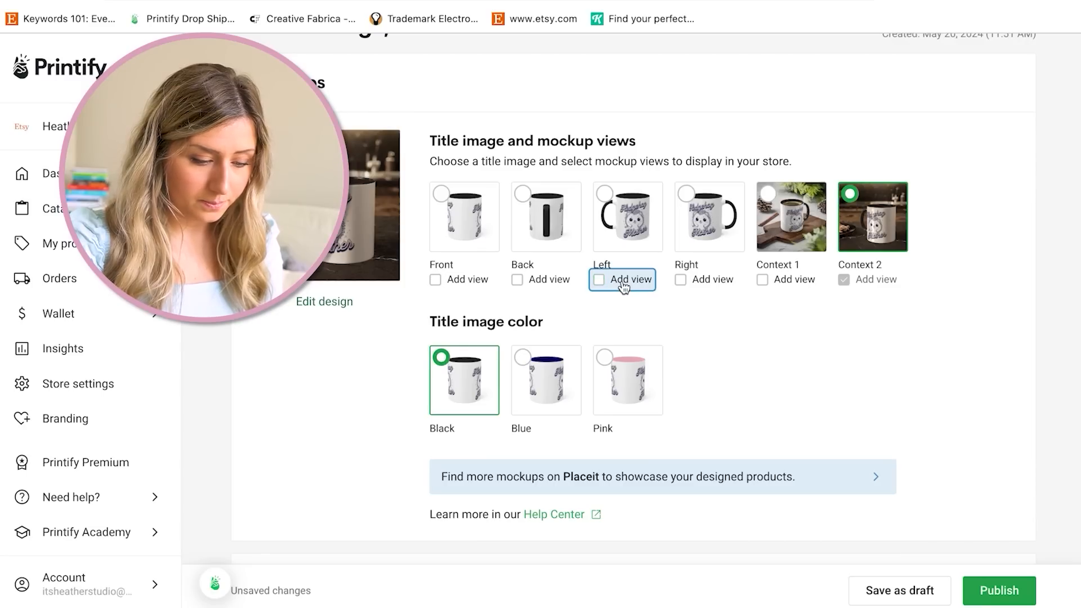
# Exclude the Context 1 mockup view while going through the Pink and Blue title image colors.
pyautogui.click(534, 387)
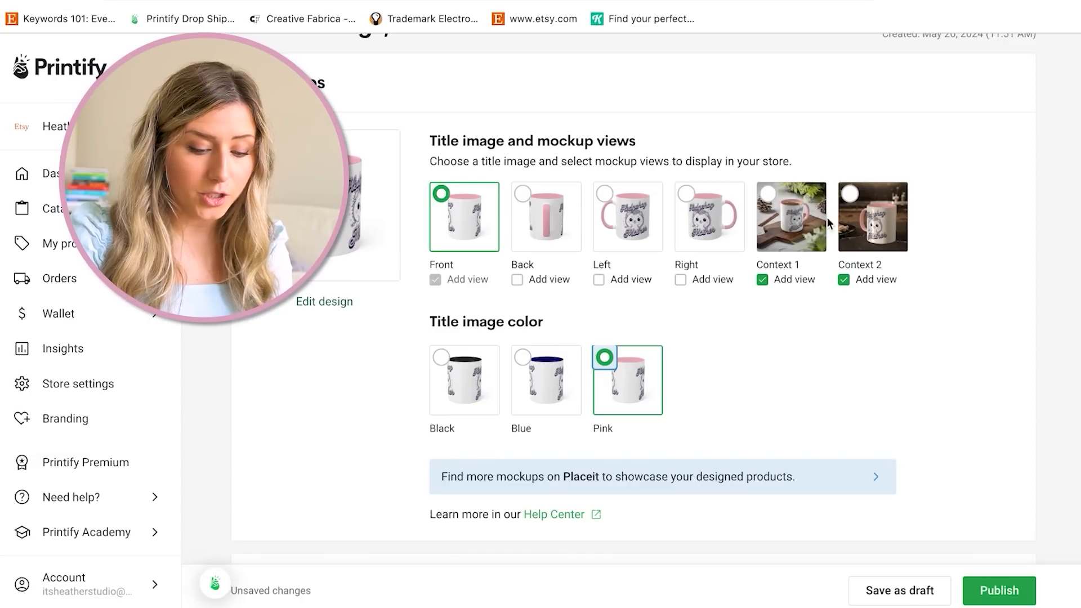
pyautogui.click(776, 280)
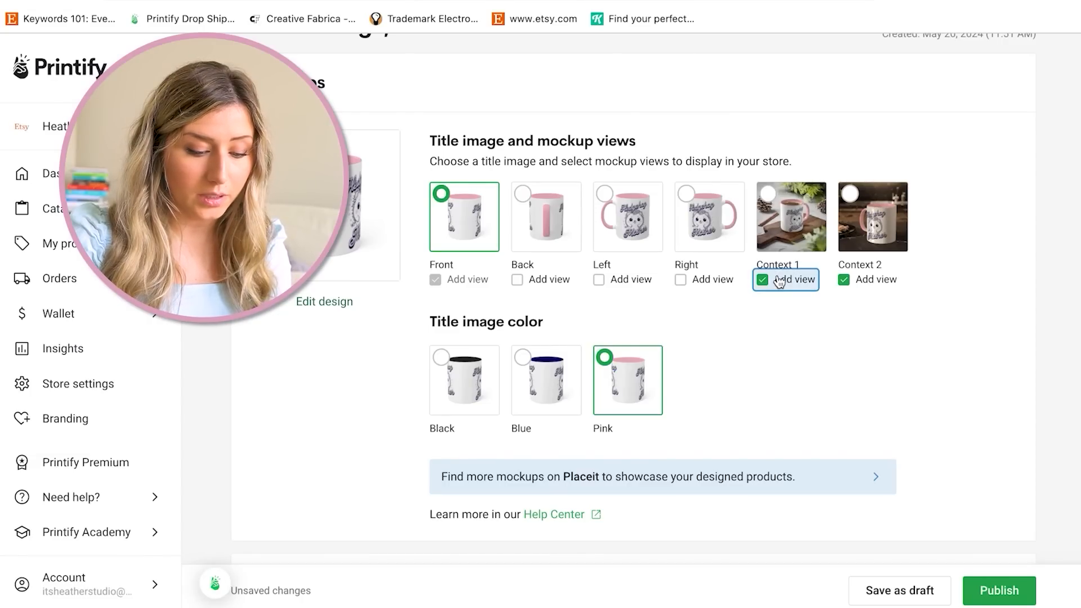
pyautogui.click(571, 385)
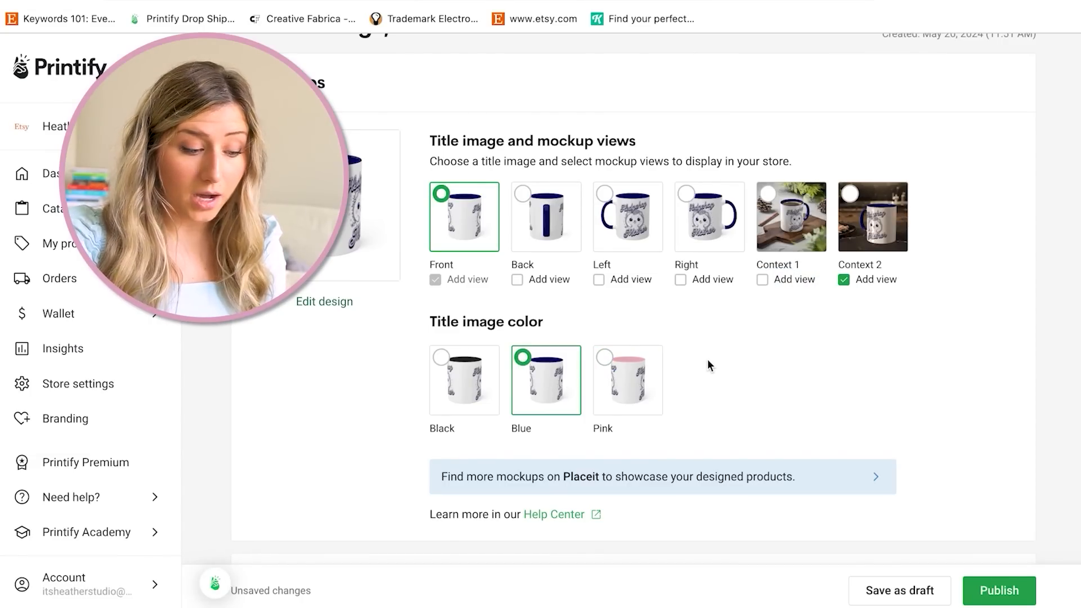
# Choose Pink as the title image color and make its Context 2 view the title image.
pyautogui.scroll(-1, 708, 361)
pyautogui.scroll(-3, 707, 360)
pyautogui.scroll(4, 707, 296)
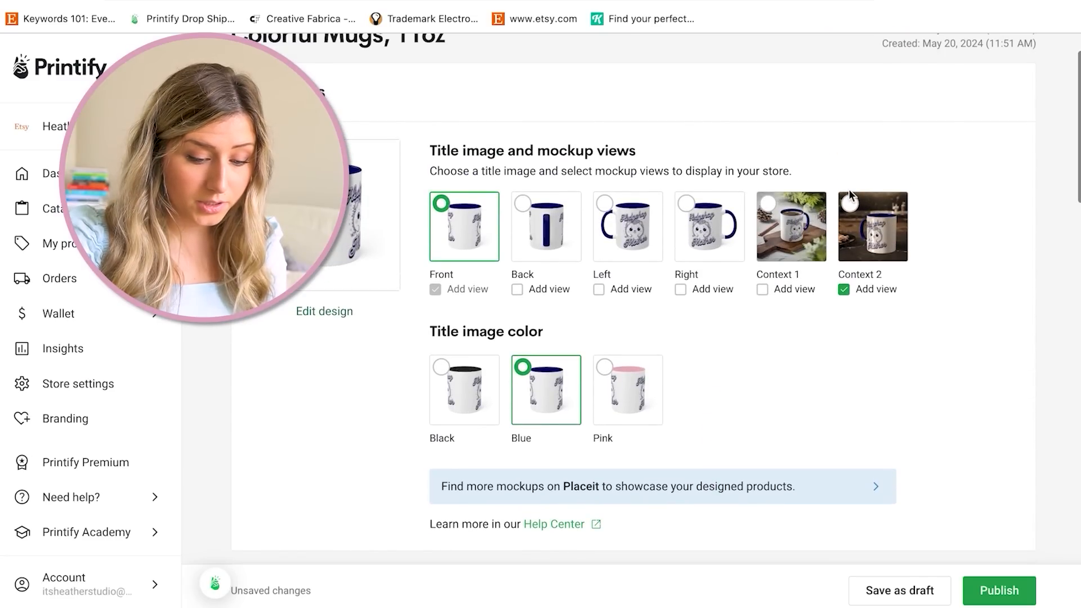
pyautogui.click(653, 363)
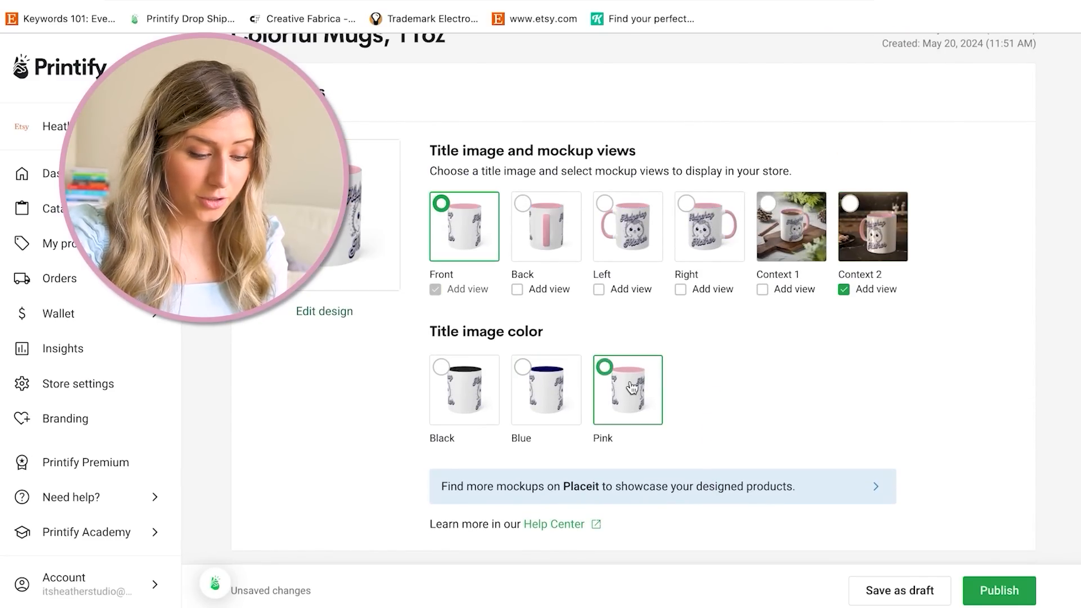
pyautogui.click(867, 206)
pyautogui.scroll(-5, 867, 207)
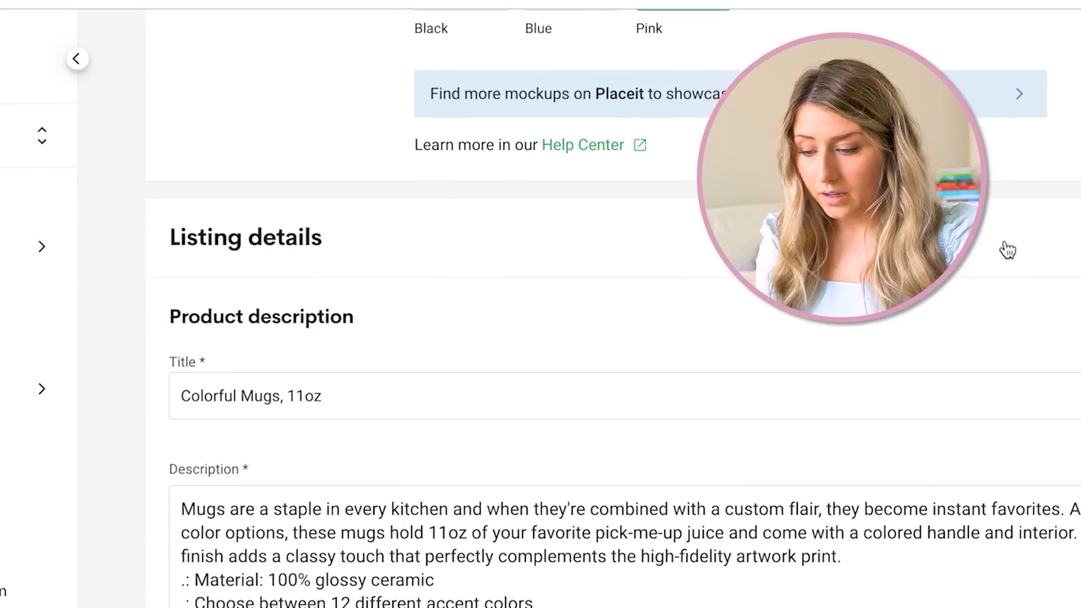
pyautogui.scroll(-7, 1005, 243)
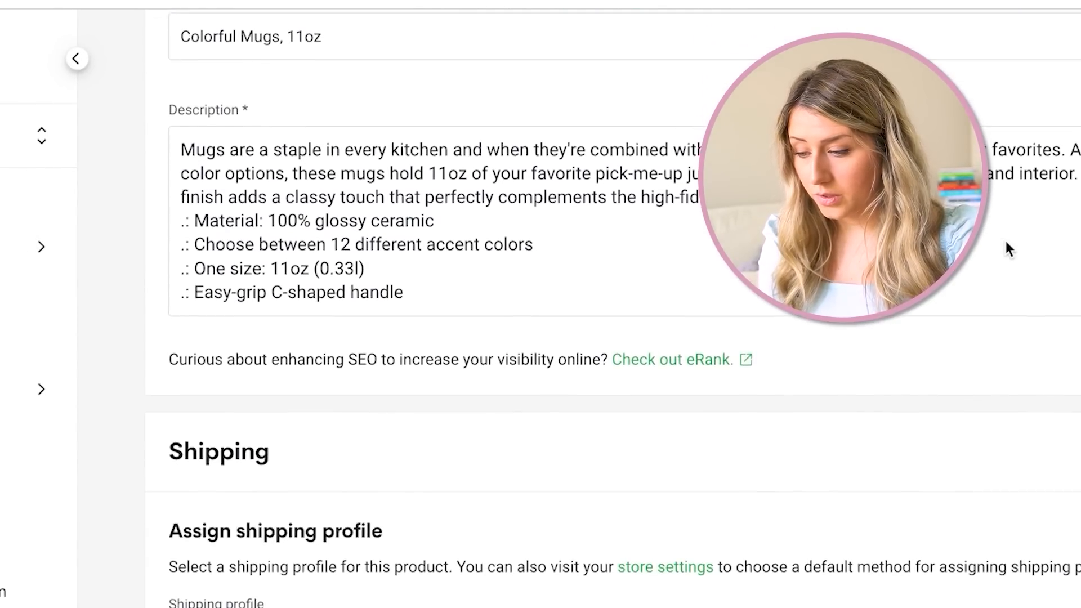
# Change the listing title to "Hedgehog Mother Coffee Mugs 11oz Ceramic".
pyautogui.scroll(4, 1005, 241)
pyautogui.click(174, 203)
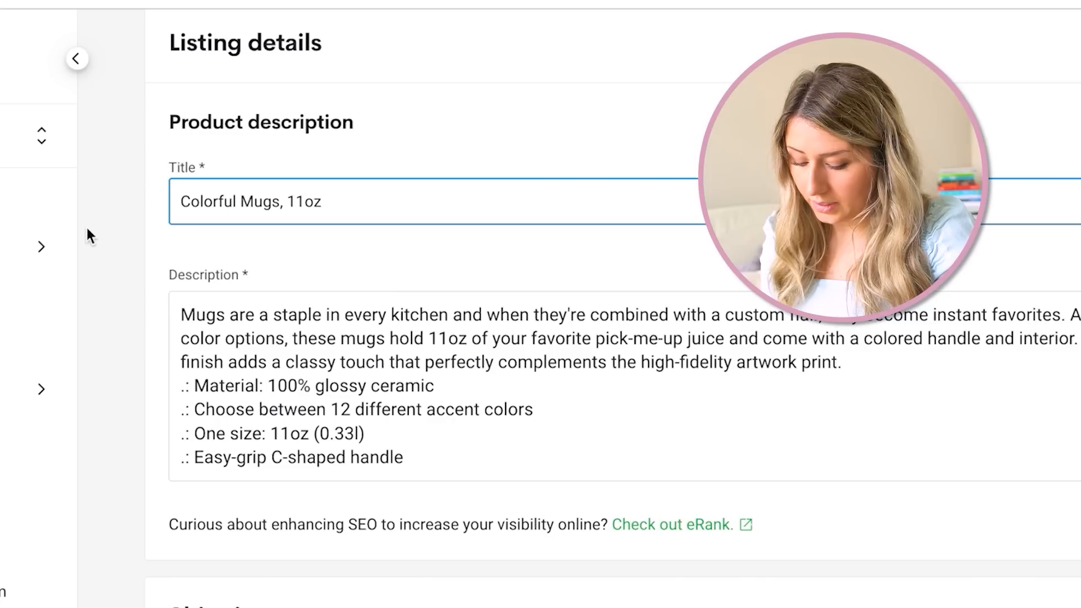
pyautogui.write('Hedgeho')
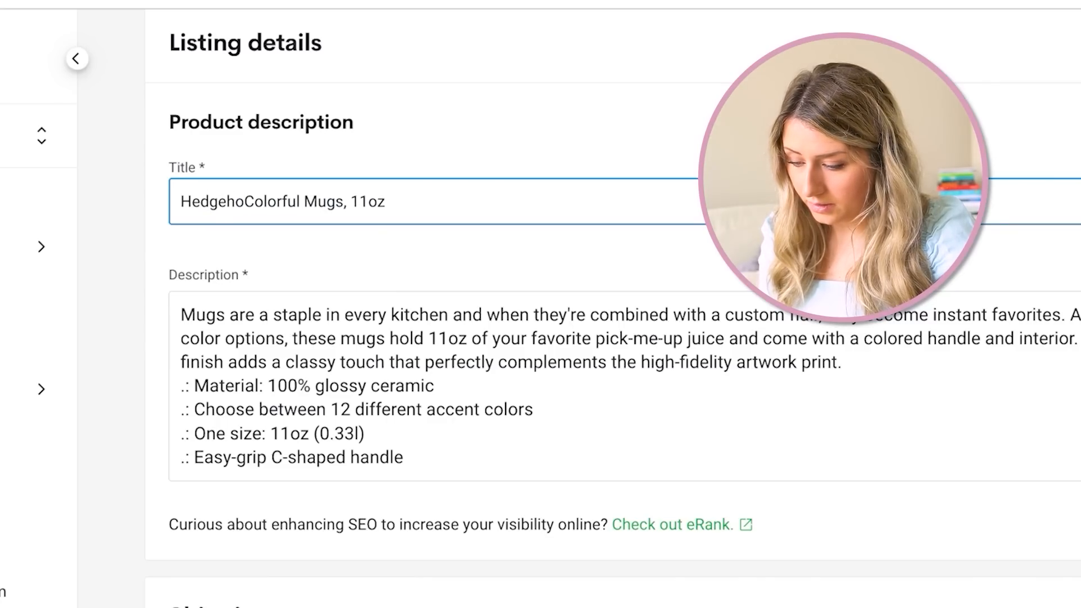
pyautogui.write('g Mother')
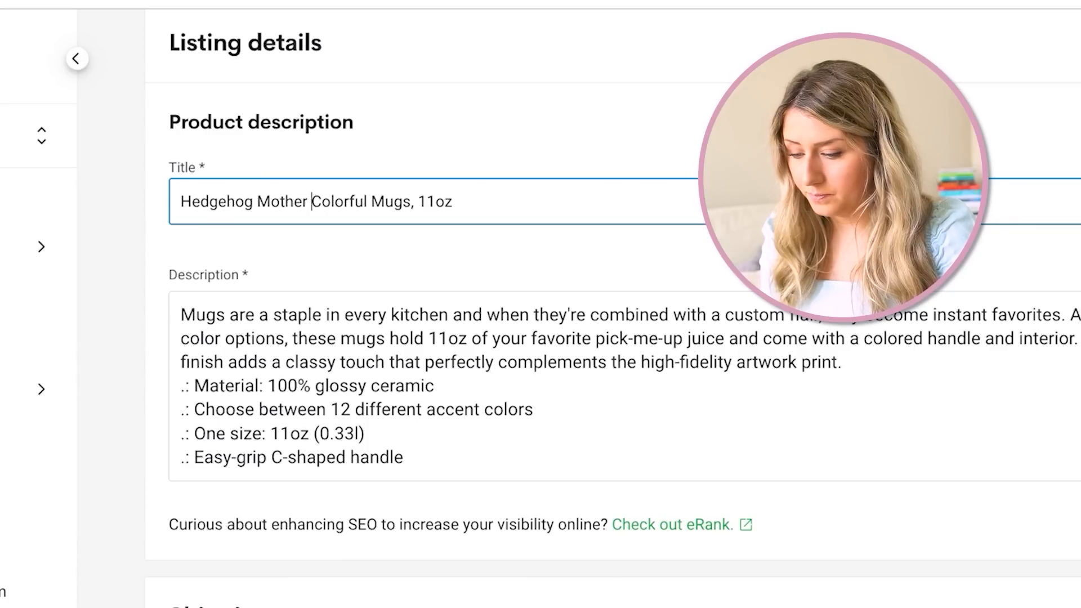
pyautogui.moveTo(377, 202); pyautogui.dragTo(313, 201)
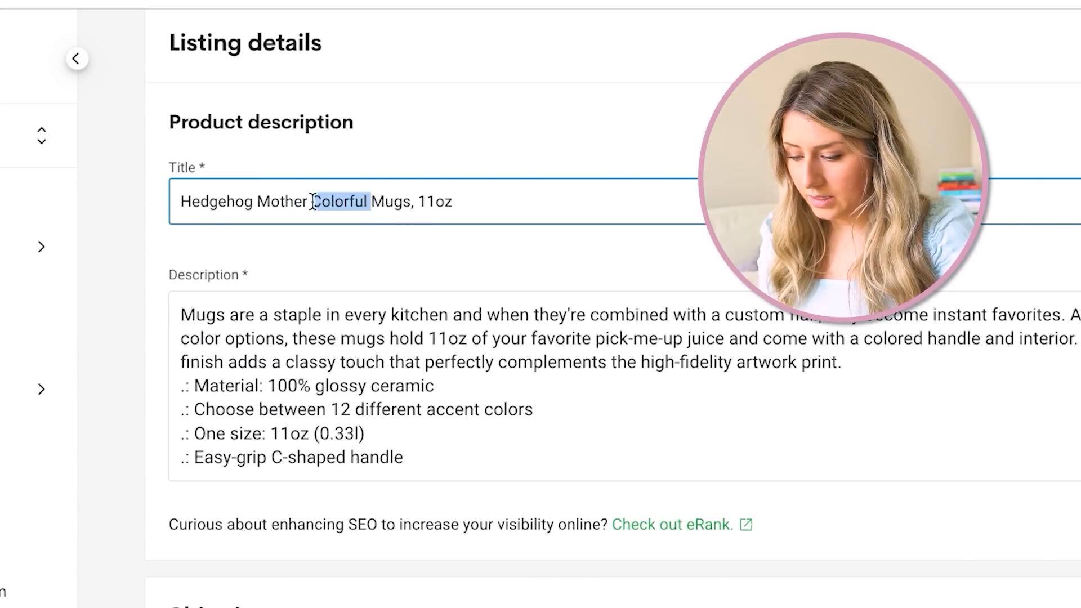
pyautogui.write('Coffee')
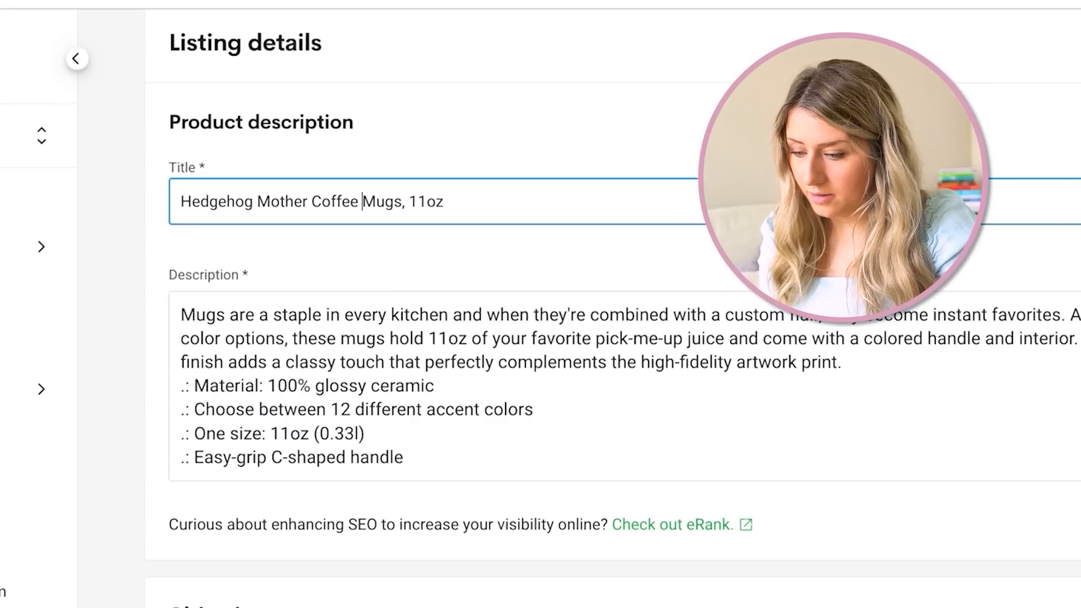
pyautogui.click(406, 201)
pyautogui.press('BackSpace')
pyautogui.press('BackSpace')
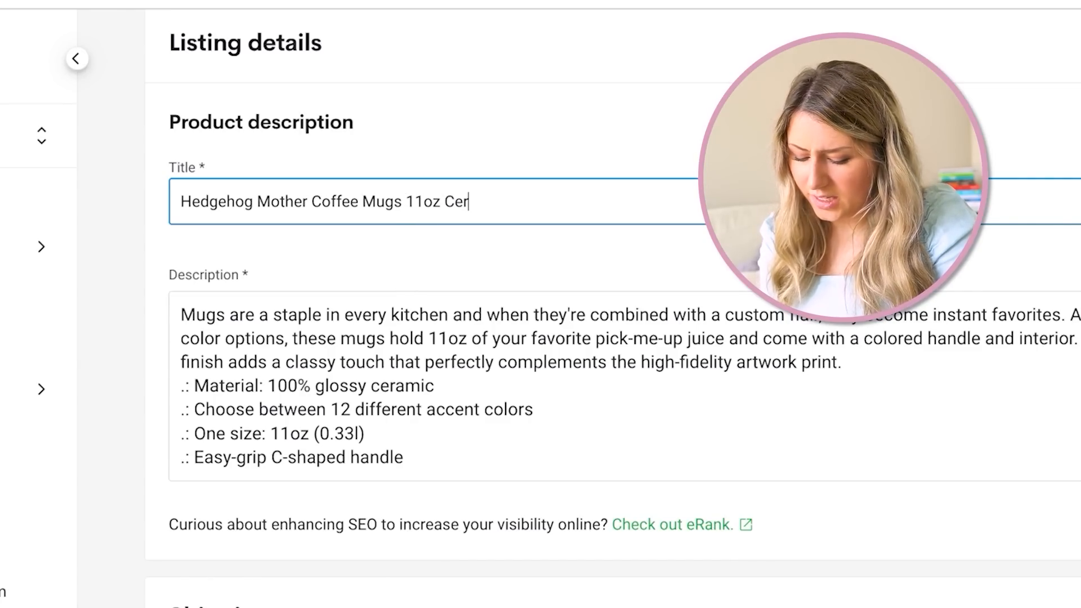
pyautogui.scroll(-9, 613, 302)
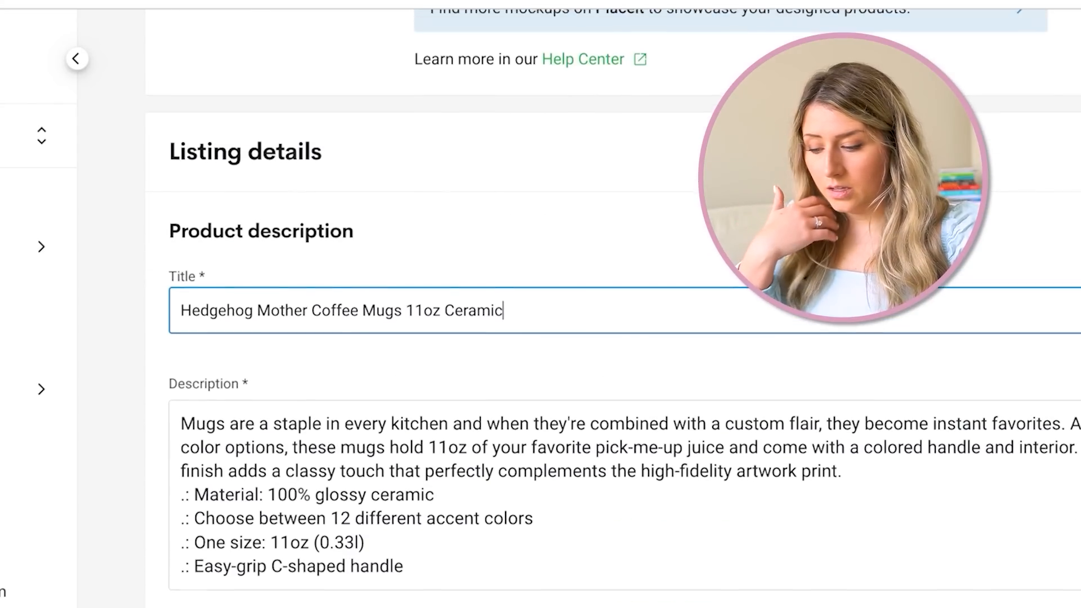
# Look through the list of print providers on Printify's Shipping Rates page.
pyautogui.scroll(-5, 613, 304)
pyautogui.scroll(-5, 613, 303)
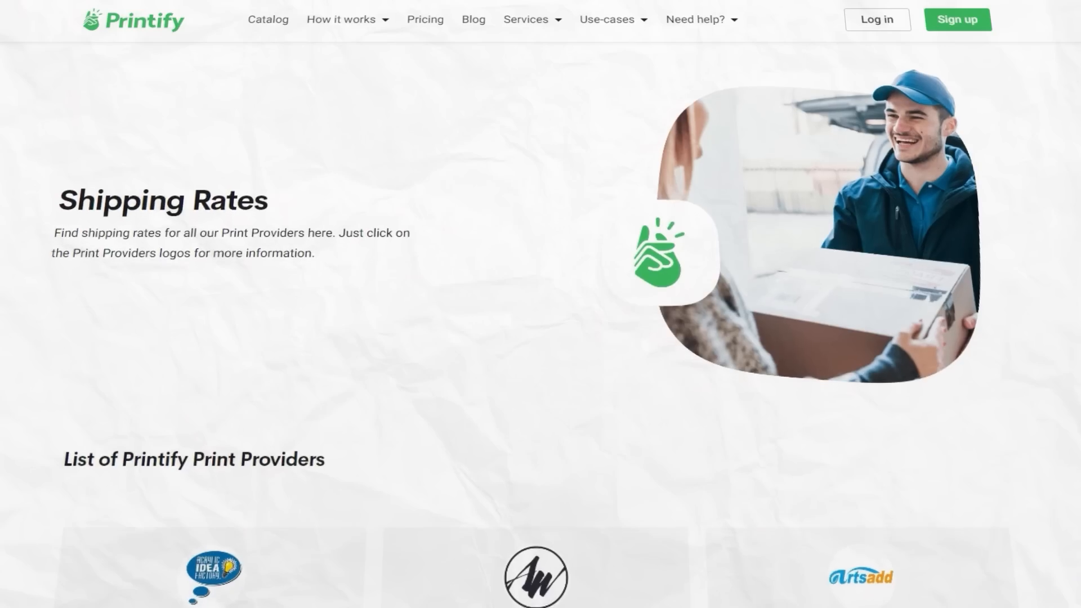
pyautogui.scroll(-3, 540, 326)
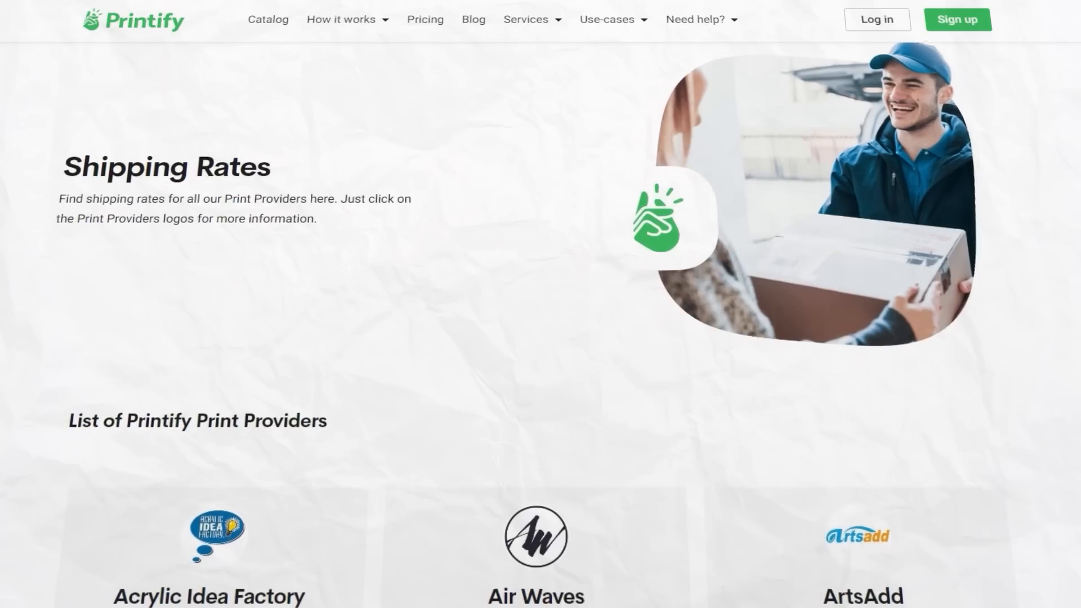
pyautogui.scroll(-3, 540, 326)
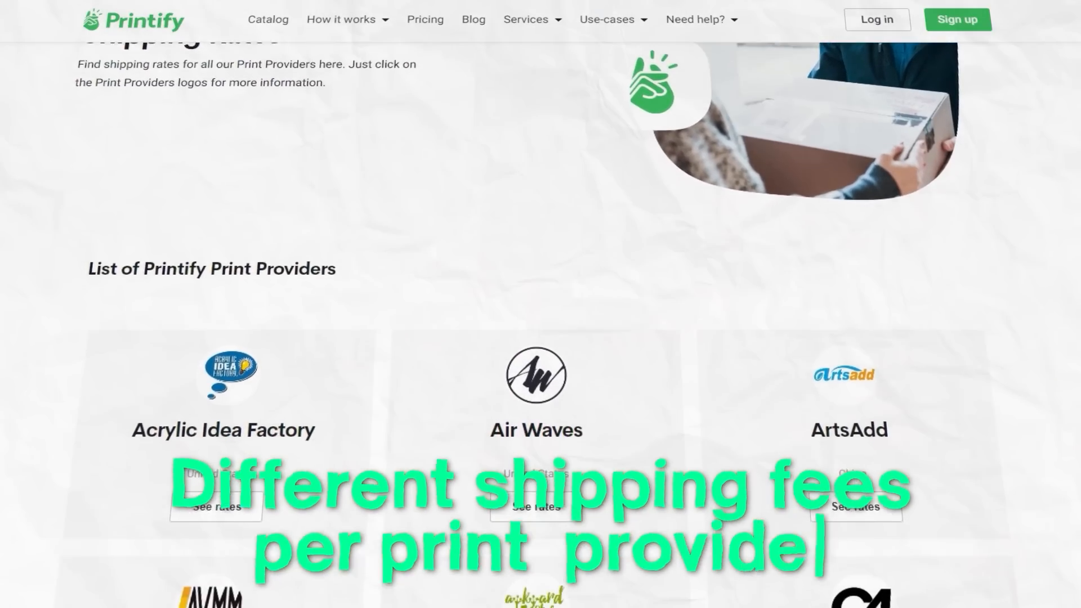
pyautogui.scroll(-2, 540, 326)
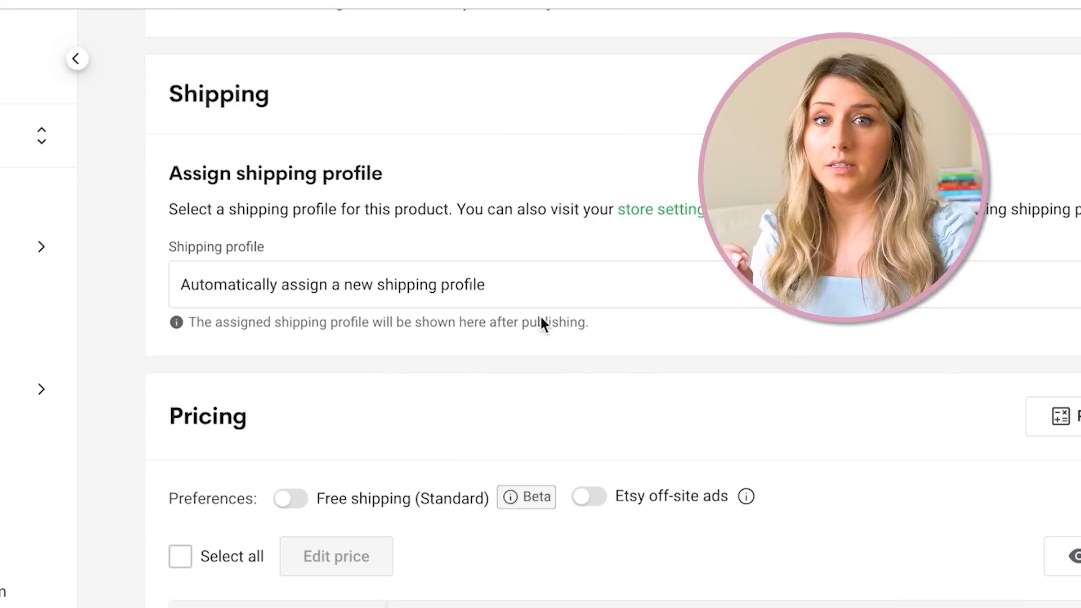
# Look through the shipping profiles offered for the product and close the list without choosing another one.
pyautogui.click(548, 300)
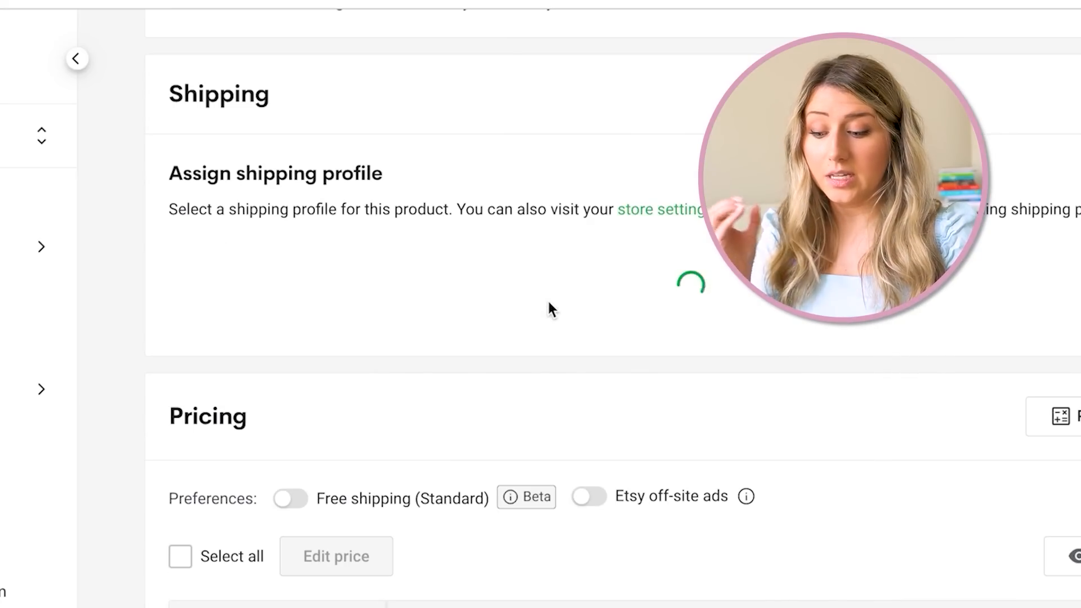
pyautogui.click(574, 290)
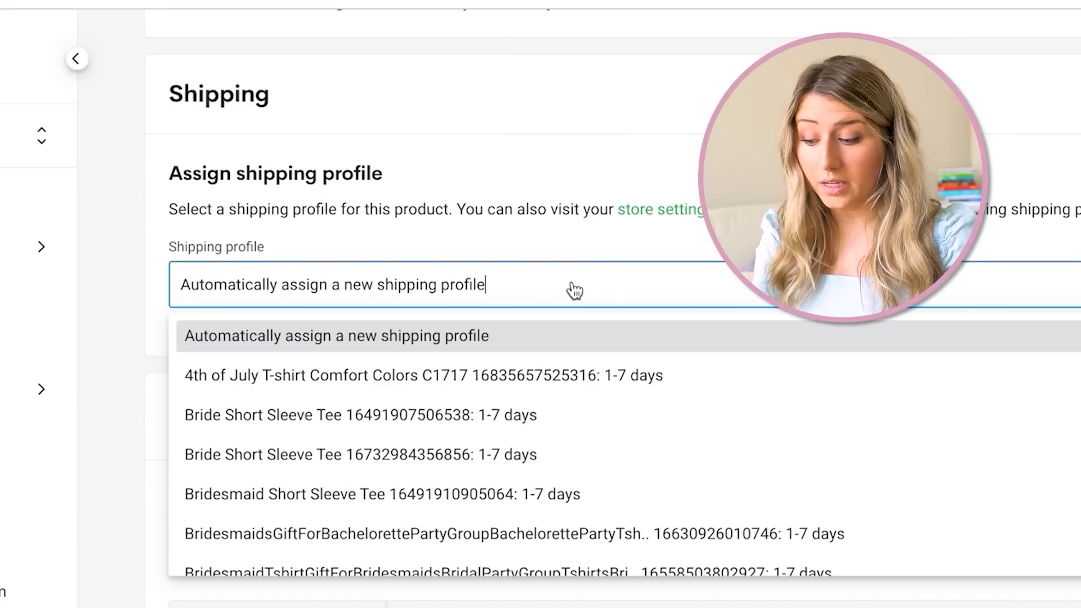
pyautogui.scroll(-8, 574, 470)
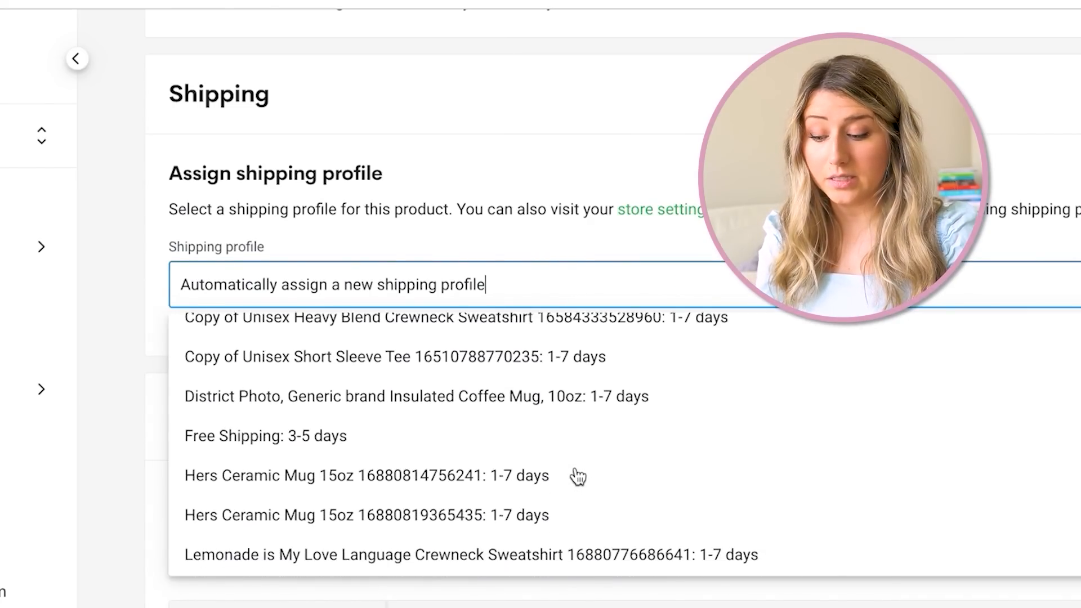
pyautogui.scroll(8, 577, 476)
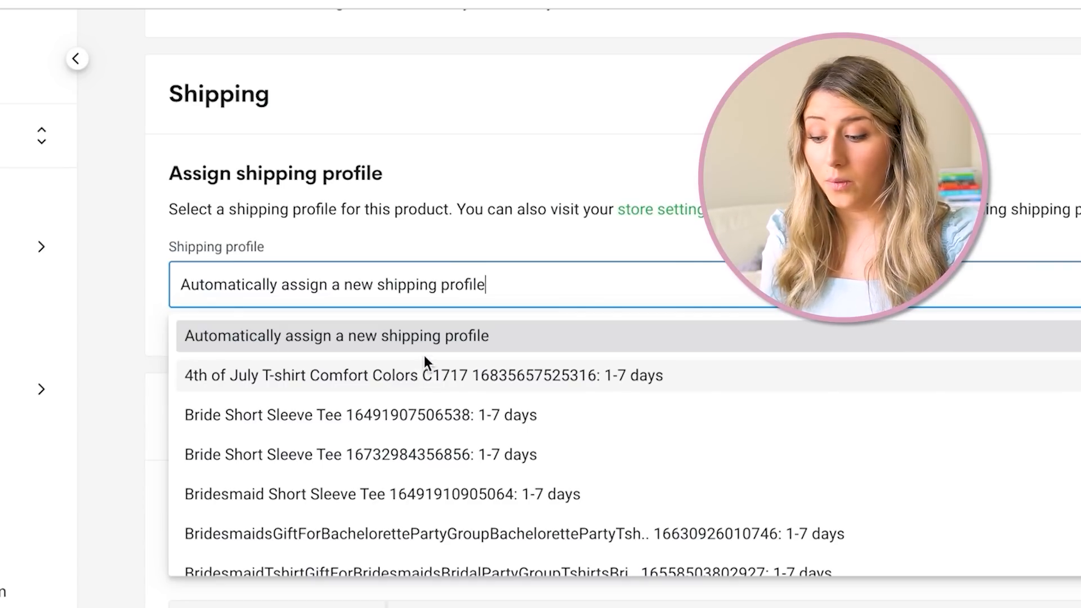
pyautogui.click(467, 201)
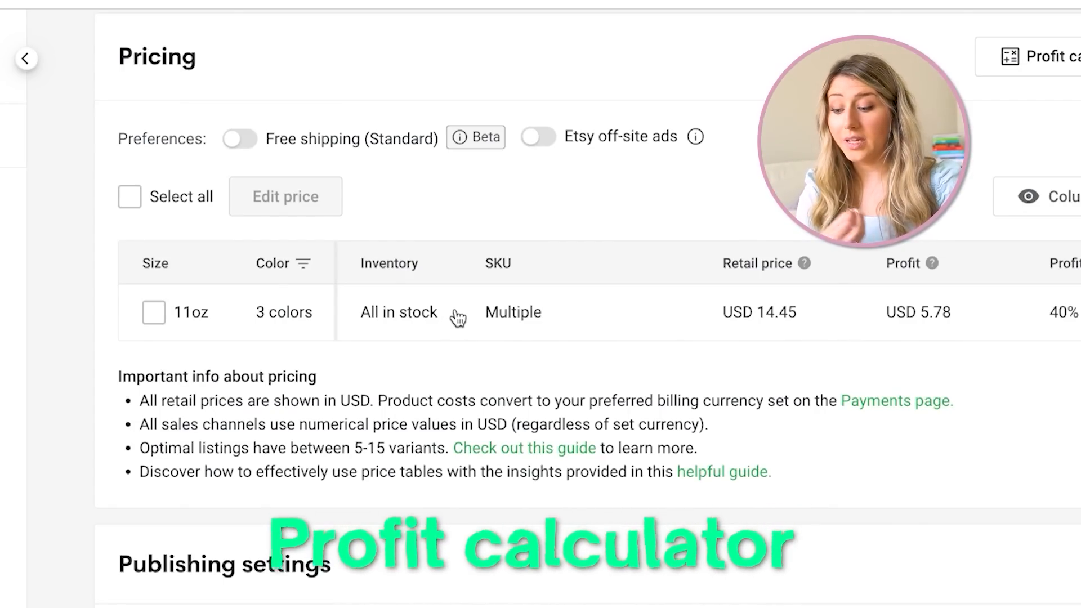
# Turn on Free shipping (Standard) and set the 11oz mug's retail price to USD 19.99.
pyautogui.click(241, 139)
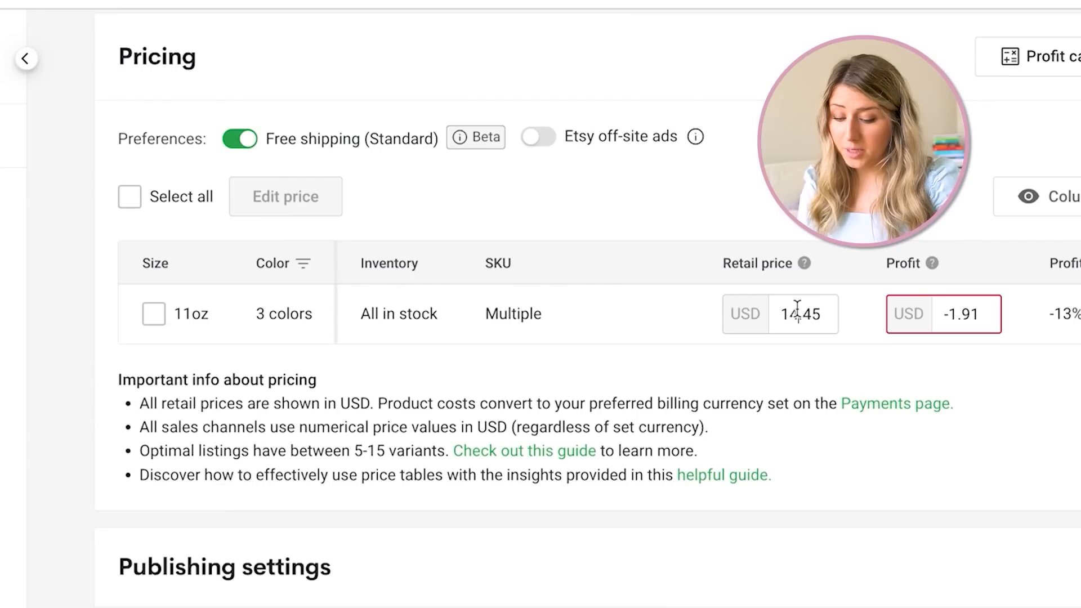
pyautogui.click(797, 311)
pyautogui.press('BackSpace')
pyautogui.write('9')
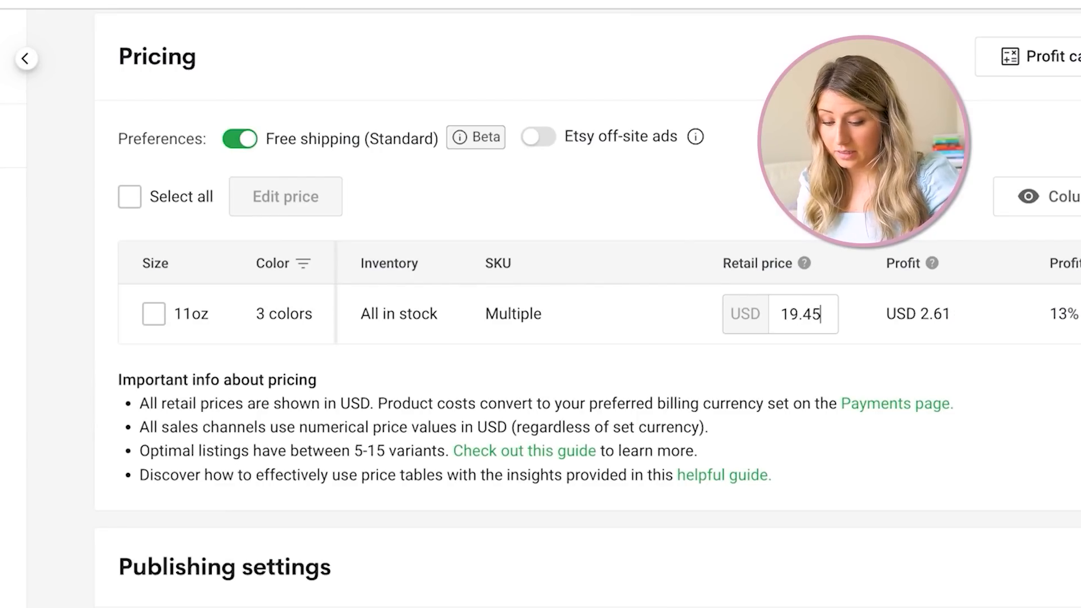
pyautogui.press('BackSpace')
pyautogui.press('BackSpace')
pyautogui.press('BackSpace')
pyautogui.write('.99')
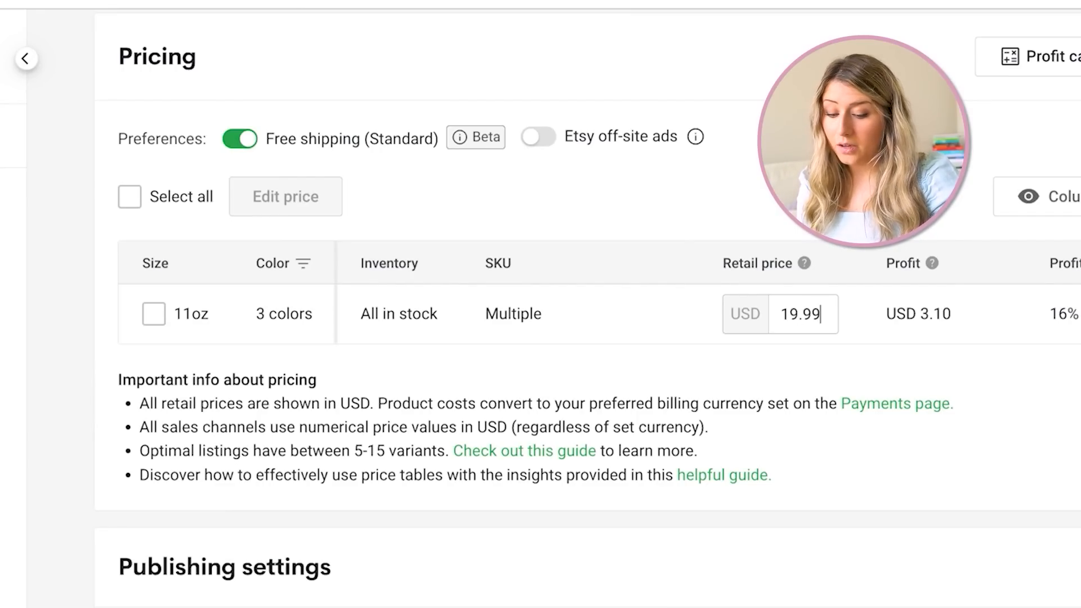
pyautogui.click(847, 339)
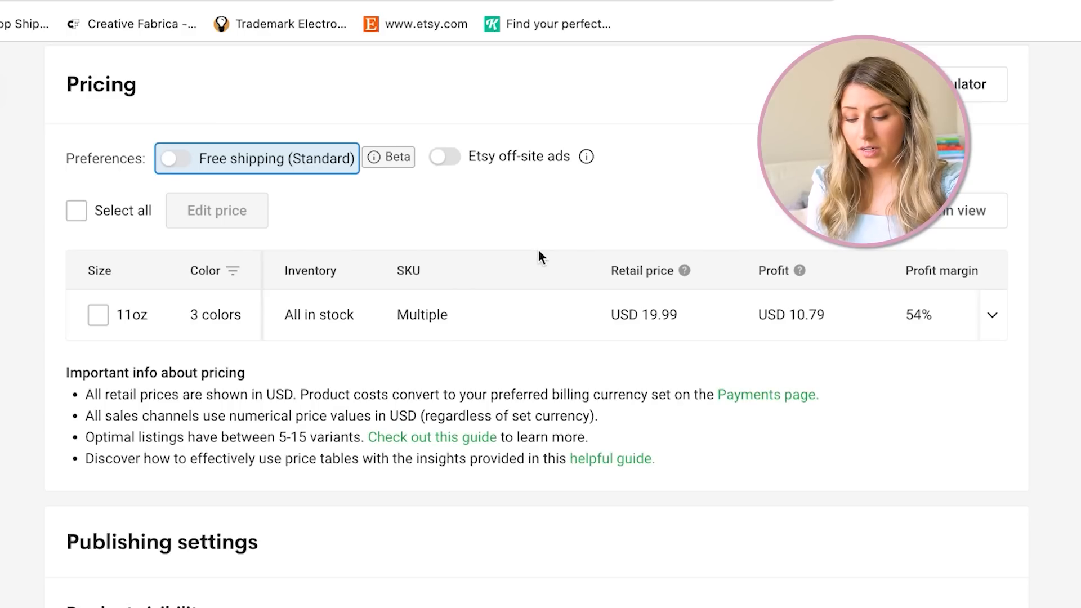
# Set the 11oz mug's retail price to USD 14.99 for all three colors.
pyautogui.click(641, 311)
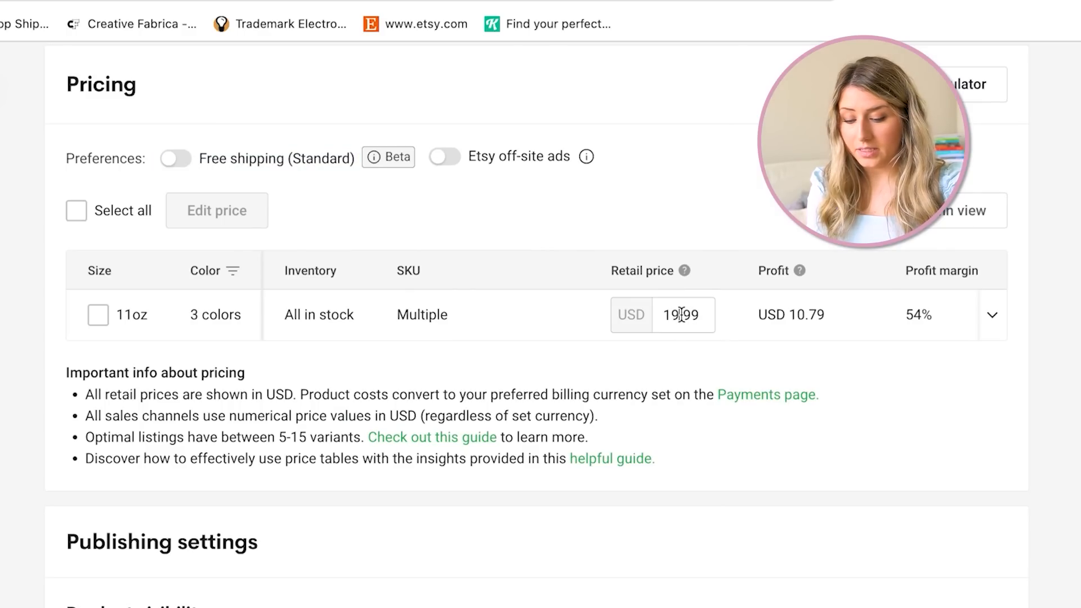
pyautogui.press('BackSpace')
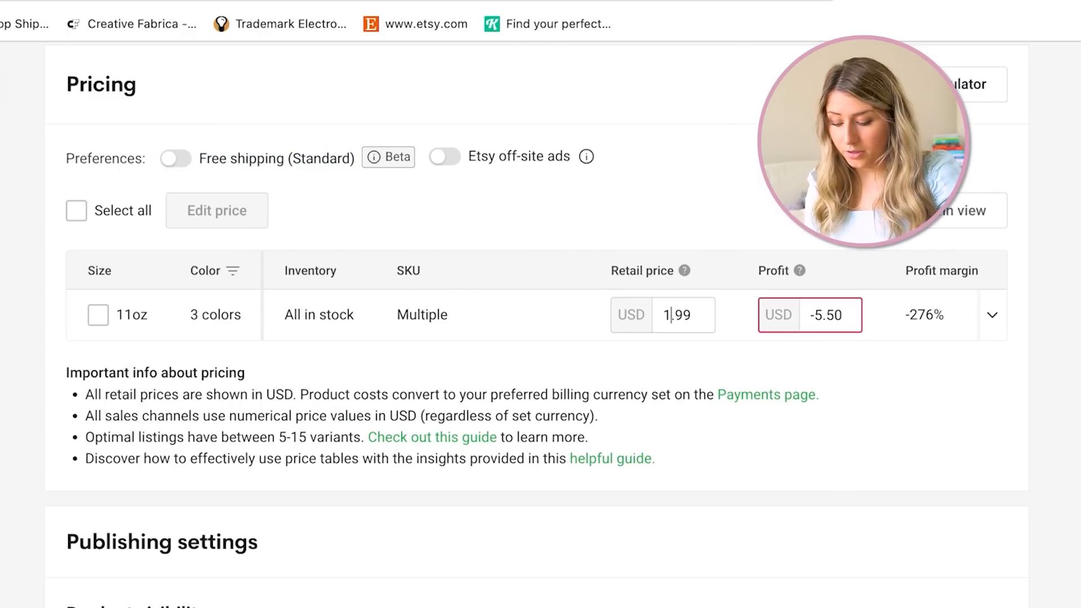
pyautogui.write('4')
pyautogui.click(703, 242)
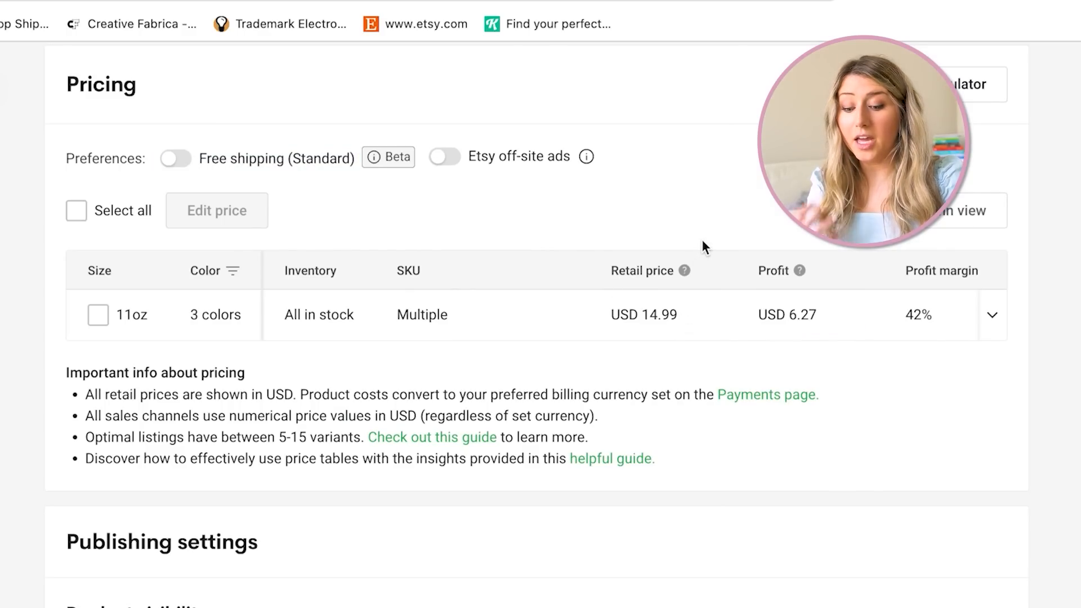
pyautogui.click(668, 319)
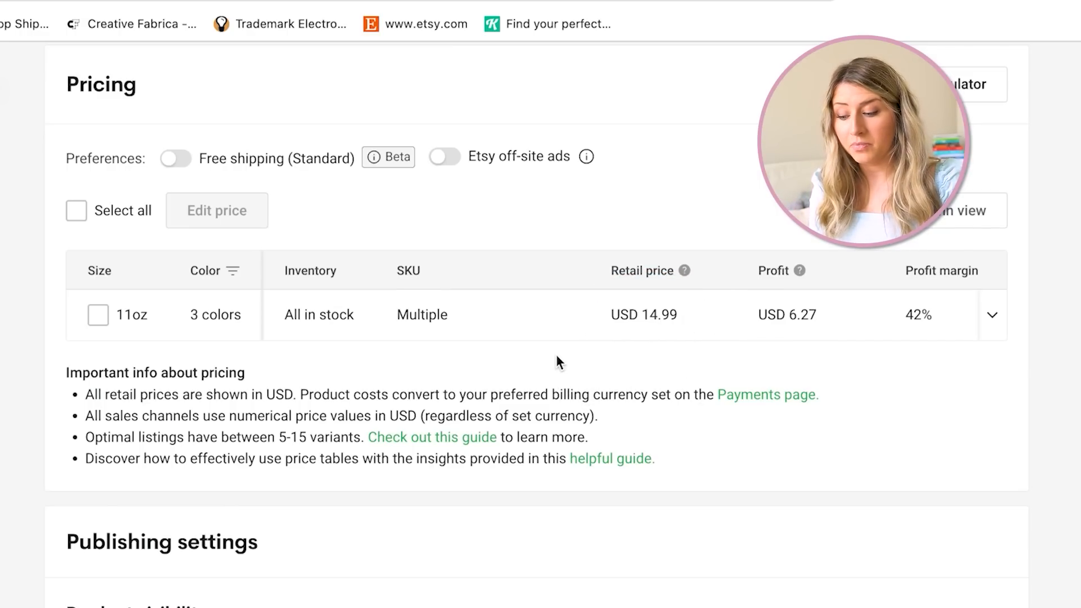
# Expand the 11oz pricing row and examine each color variant's retail price, profit, production cost and buyer shipping cost.
pyautogui.scroll(-5, 555, 360)
pyautogui.scroll(5, 556, 360)
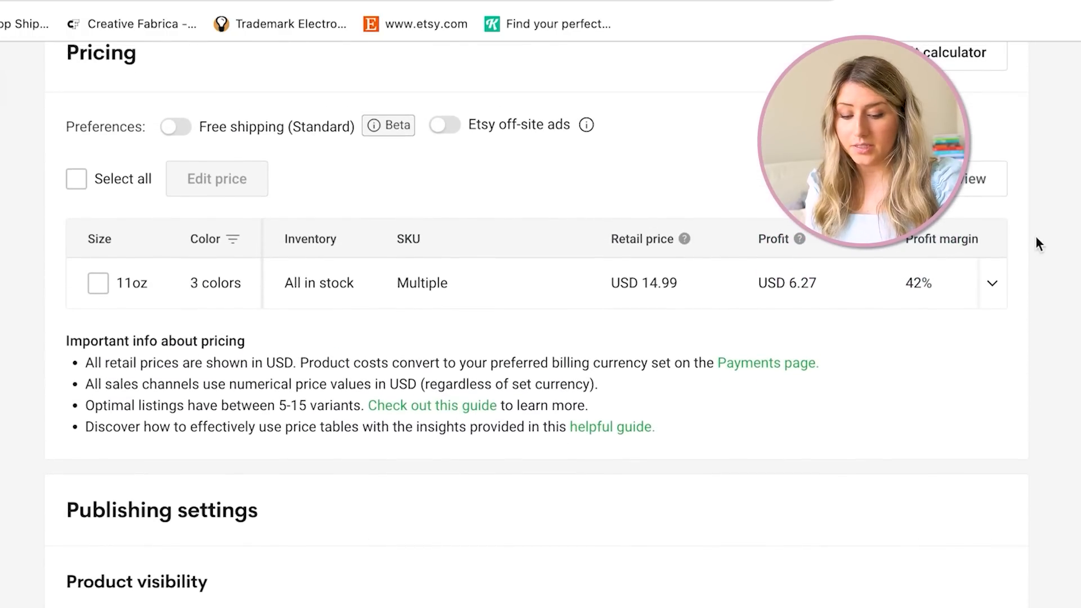
pyautogui.click(993, 286)
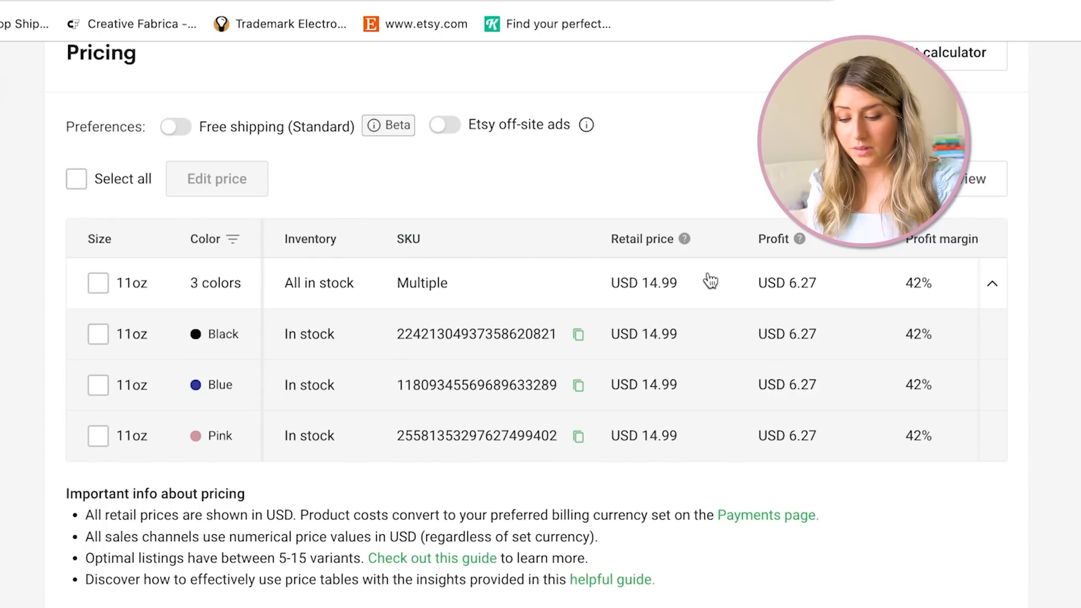
pyautogui.hscroll(10, 929, 393)
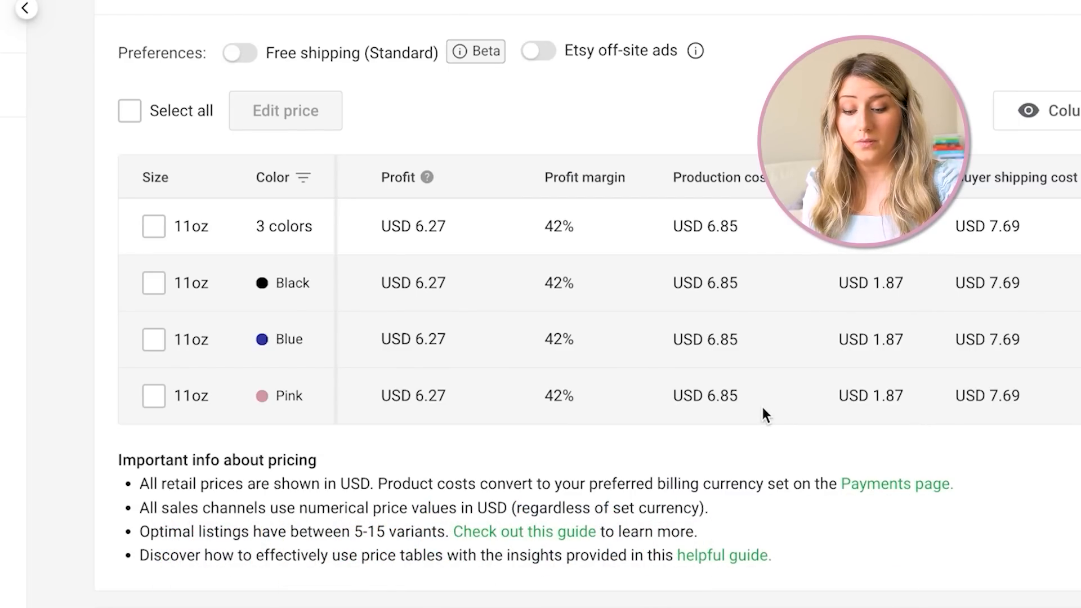
pyautogui.hscroll(-5, 762, 407)
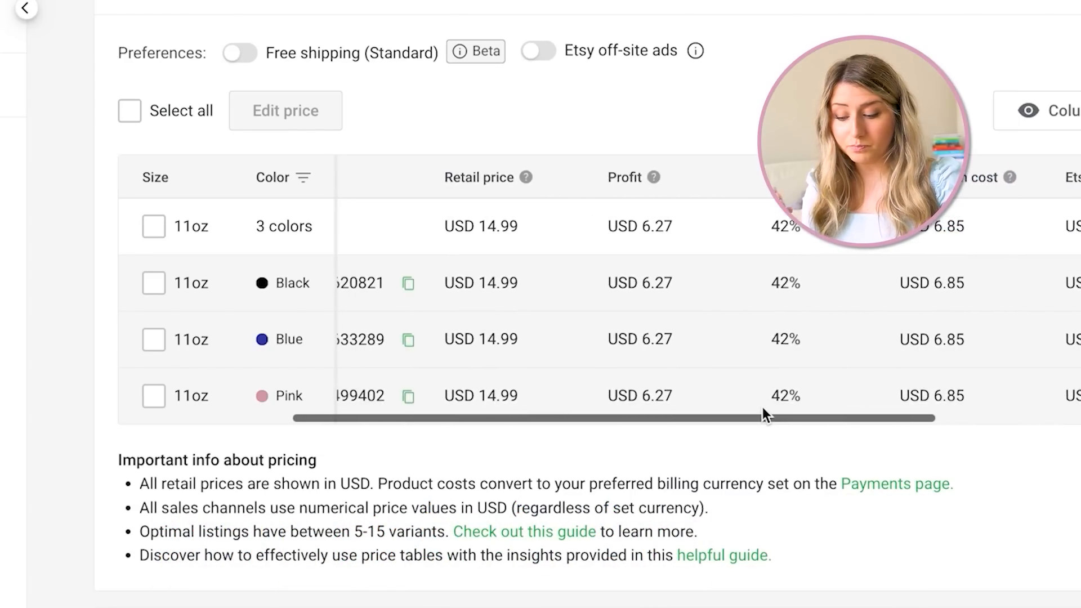
pyautogui.hscroll(-5, 762, 408)
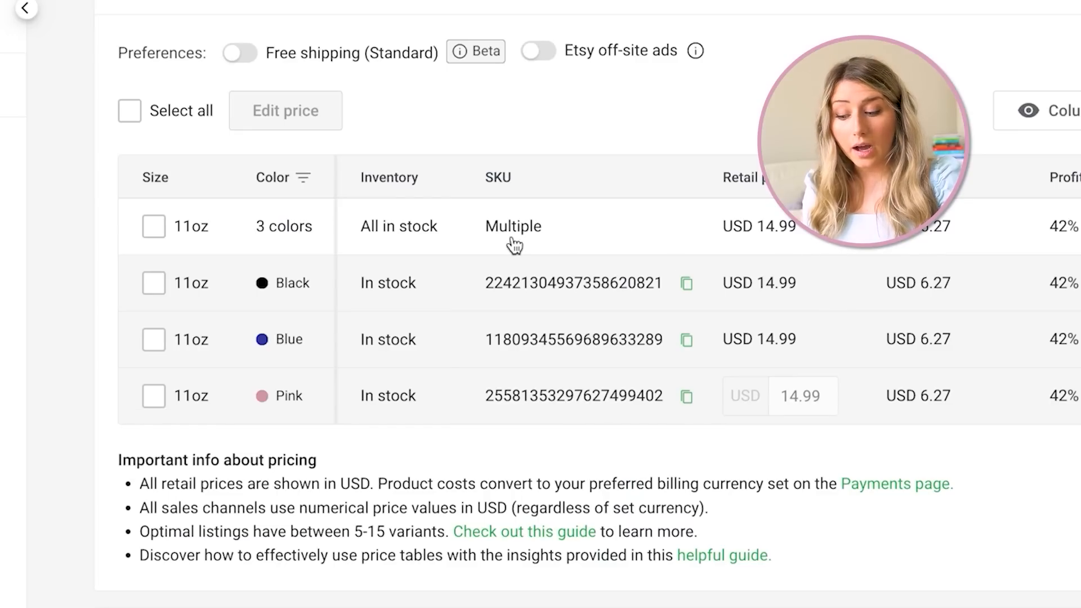
# Select all three color variants and set their profit to USD 5 through the bulk price edit.
pyautogui.click(126, 112)
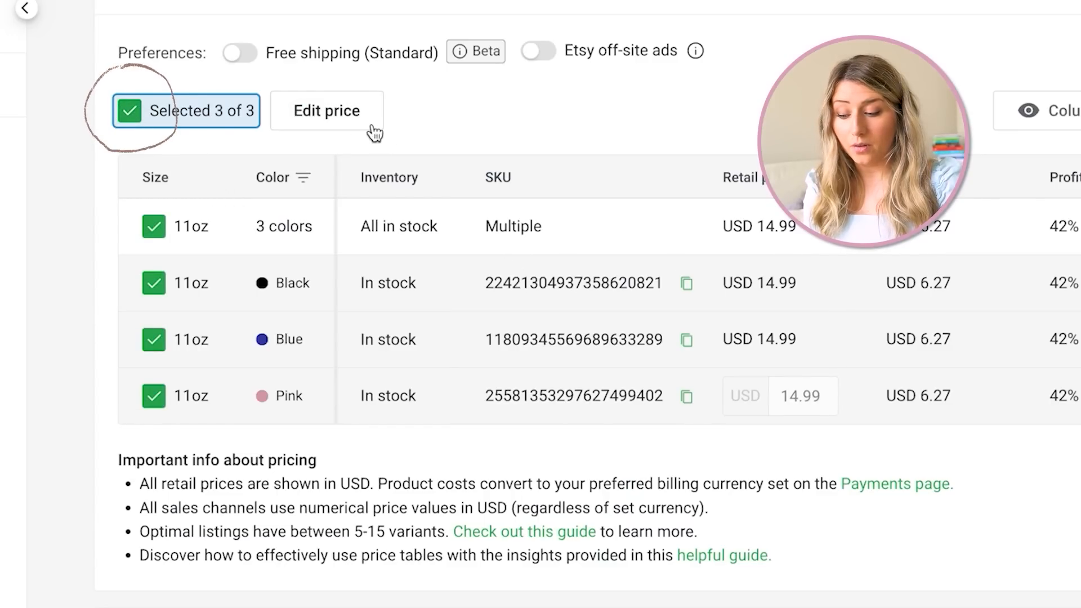
pyautogui.click(350, 115)
pyautogui.click(545, 292)
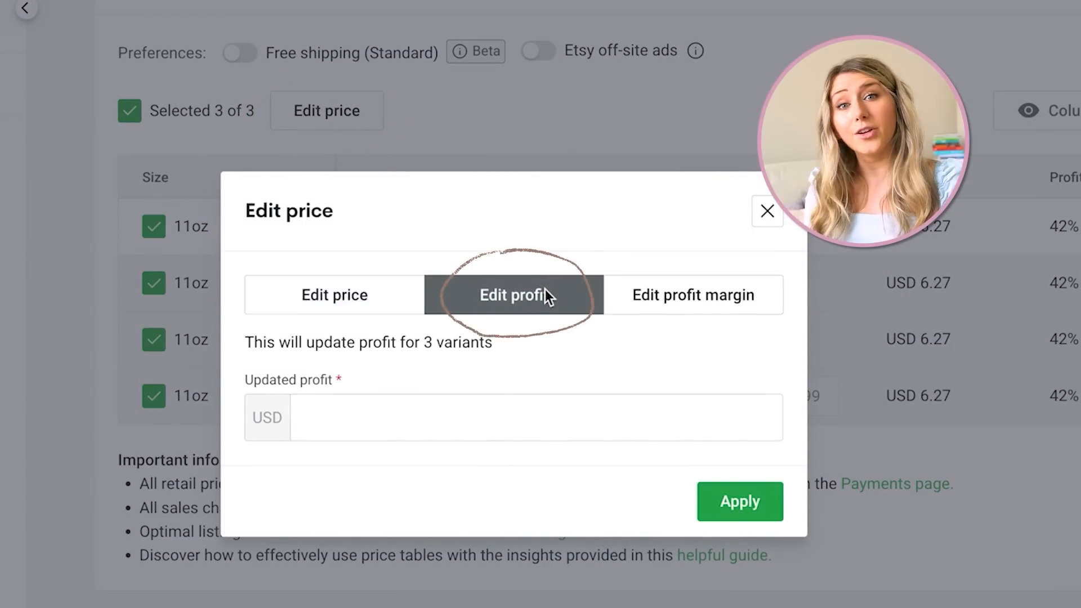
pyautogui.click(486, 410)
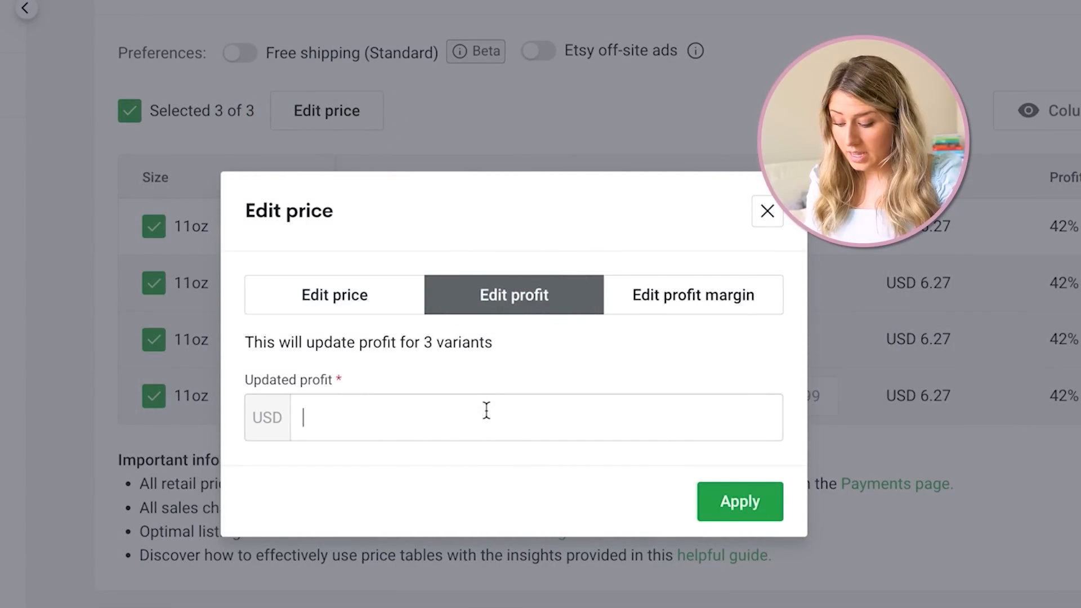
pyautogui.write('5')
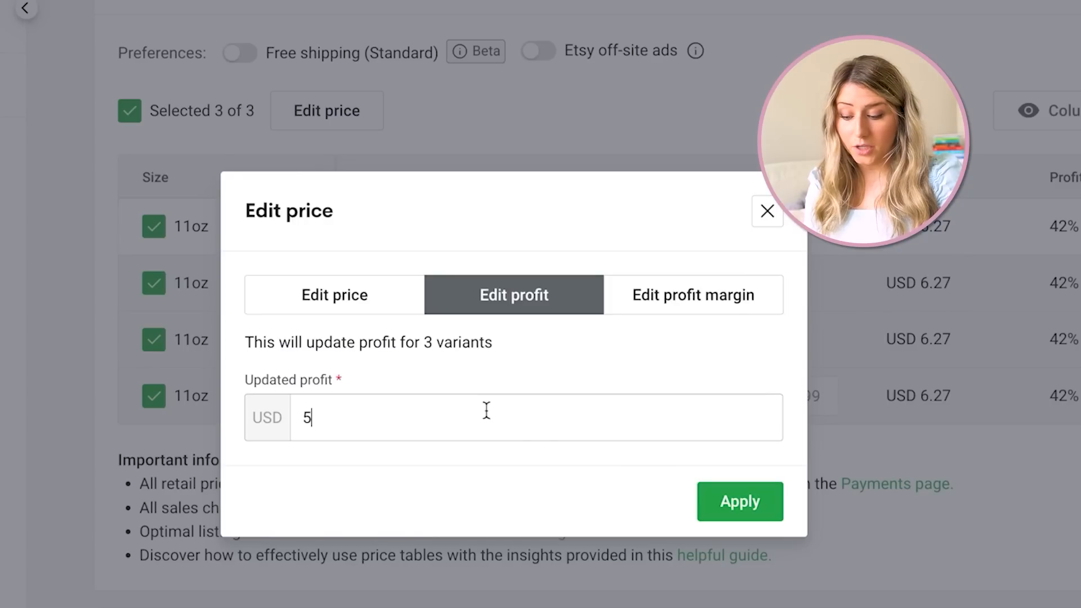
pyautogui.click(753, 516)
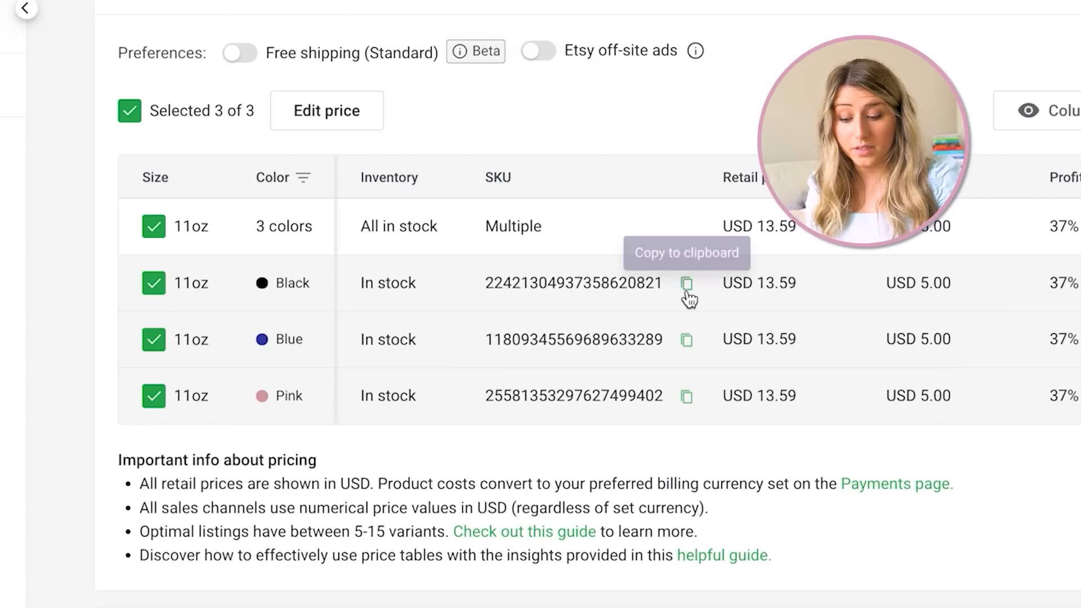
pyautogui.click(777, 235)
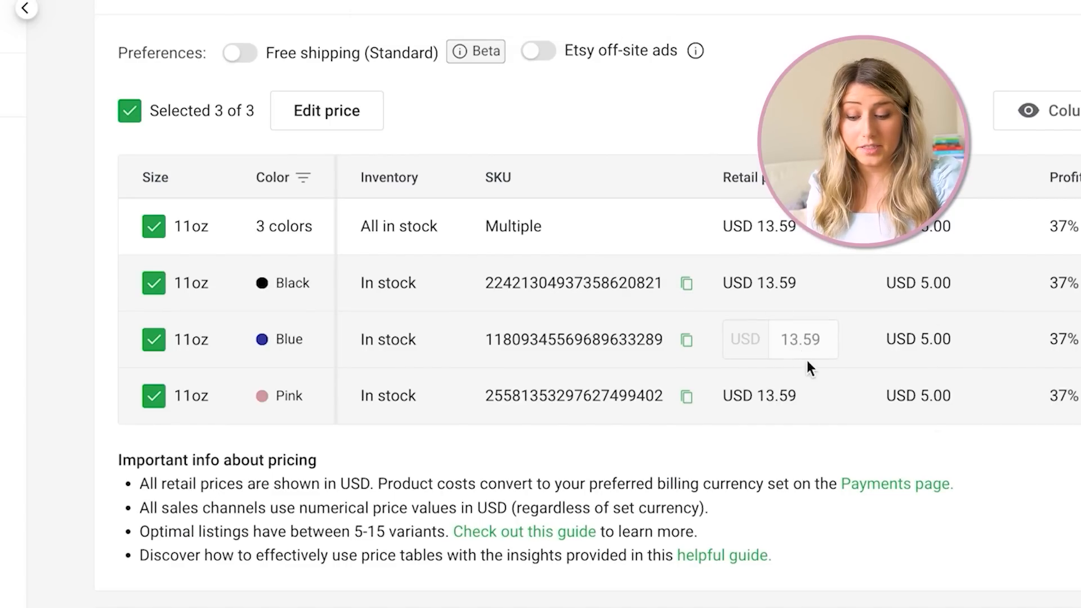
# Review the mug variants' pricing columns and publish the listing to the Etsy store.
pyautogui.hscroll(5, 811, 362)
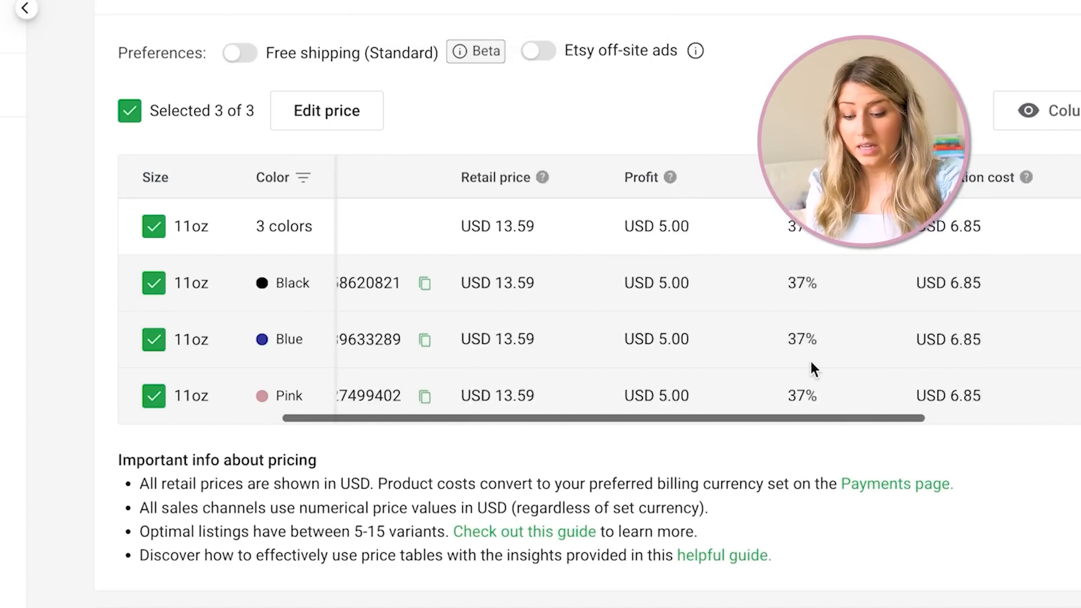
pyautogui.hscroll(-5, 812, 368)
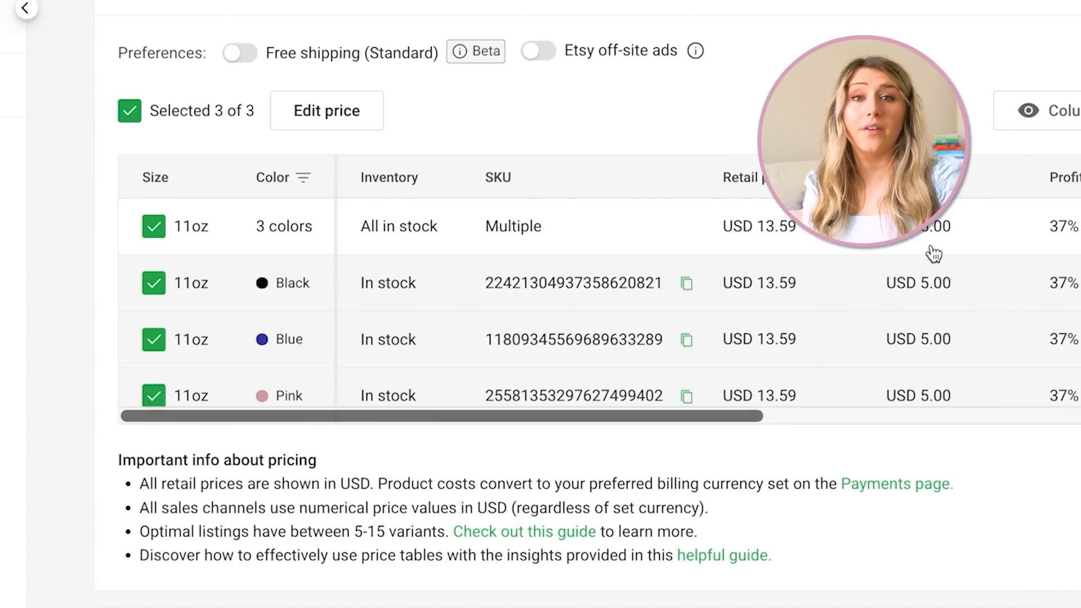
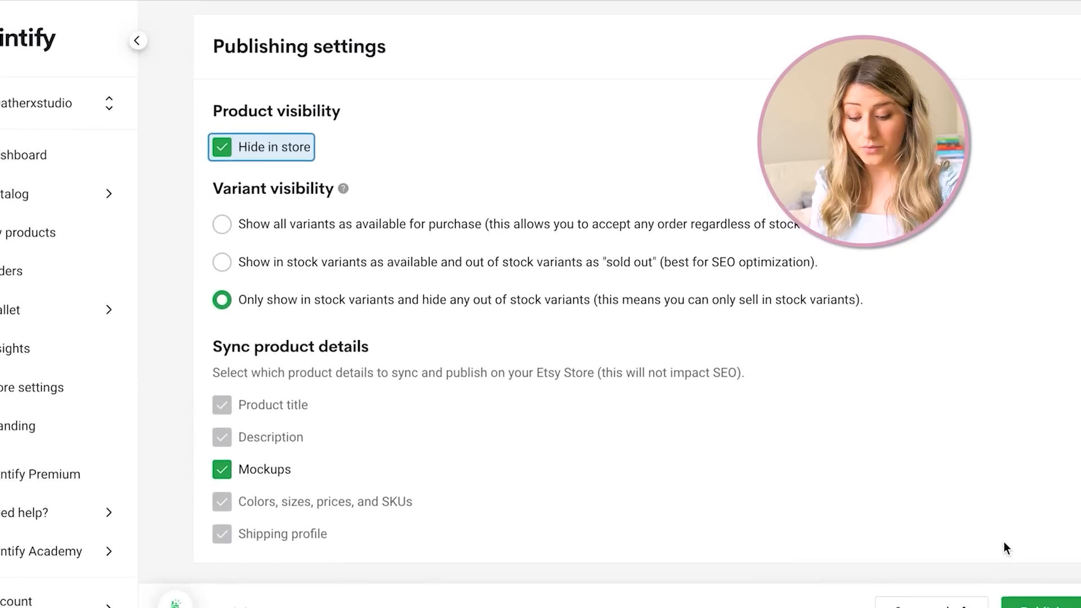
pyautogui.click(1027, 590)
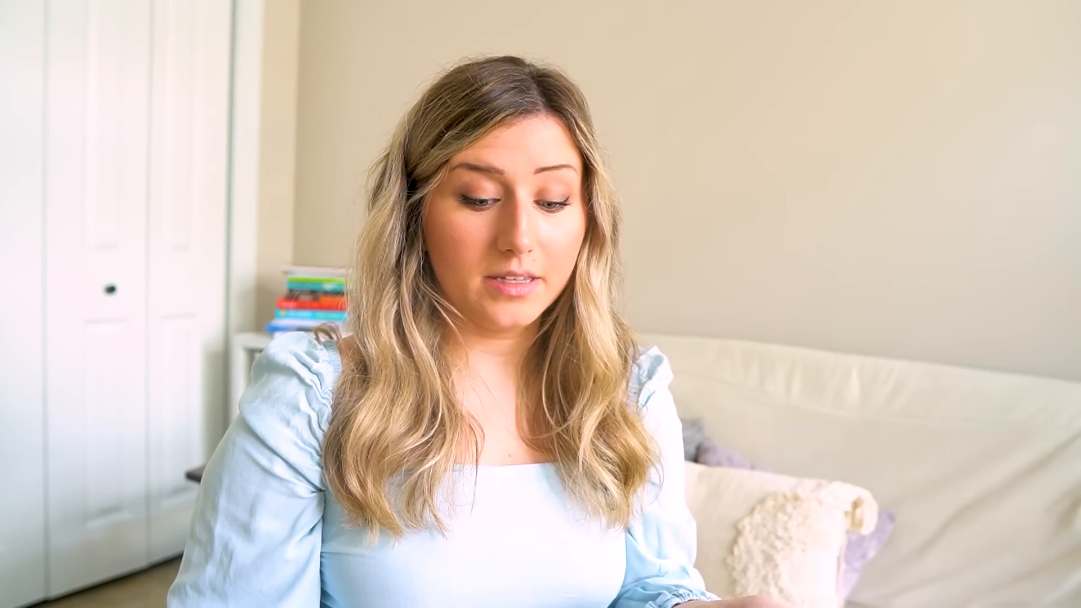
# Switch to Etsy Shop Manager, show only draft listings and open the Hedgehog Mother mug listing for editing.
pyautogui.click(909, 311)
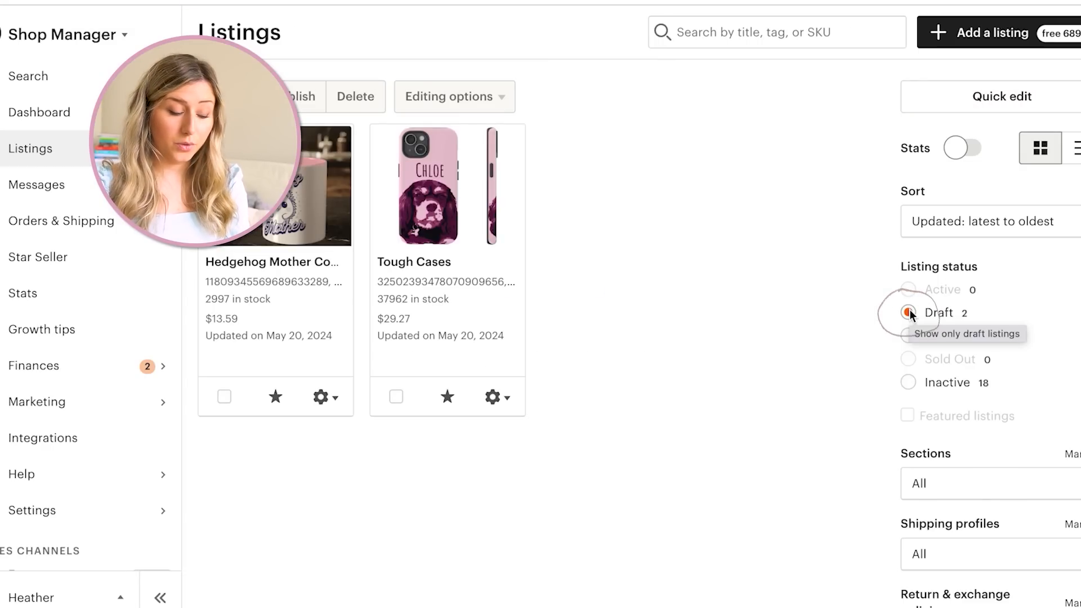
pyautogui.click(246, 241)
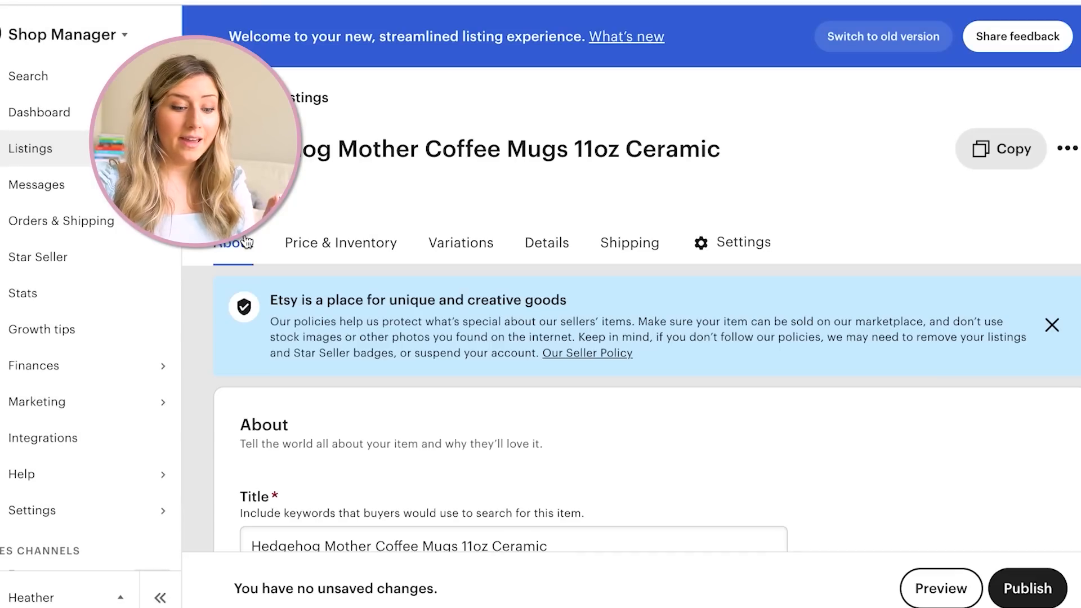
# Add the downloaded Artboard 2.jpg mockup to the listing's photos as the primary photo.
pyautogui.scroll(-10, 369, 356)
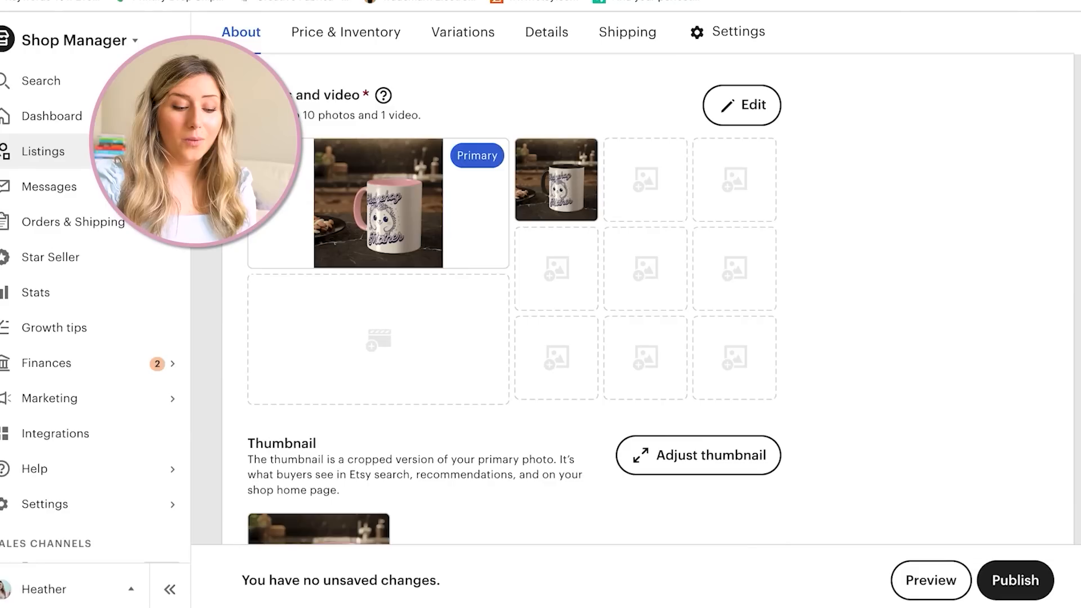
pyautogui.click(1025, 1)
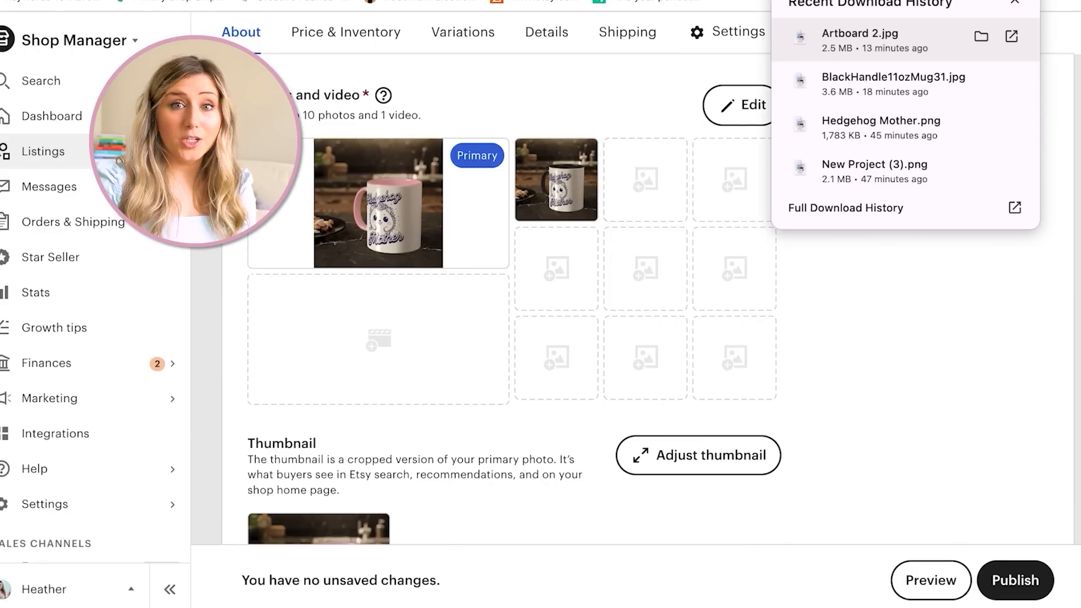
pyautogui.moveTo(885, 44); pyautogui.dragTo(595, 167)
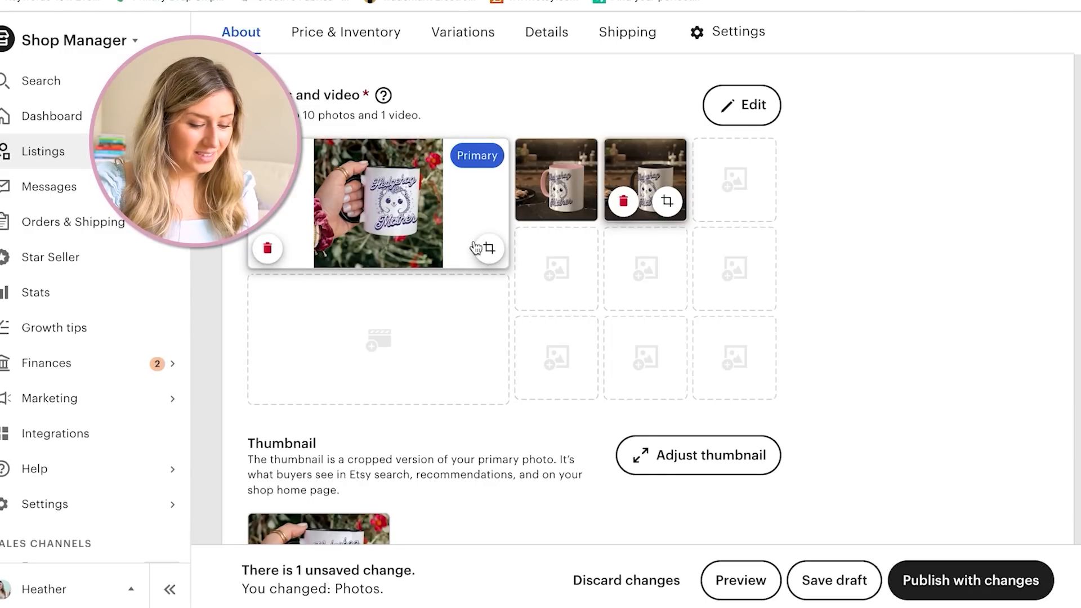
# Try zooming the primary photo's listing thumbnail in on the mug.
pyautogui.click(735, 471)
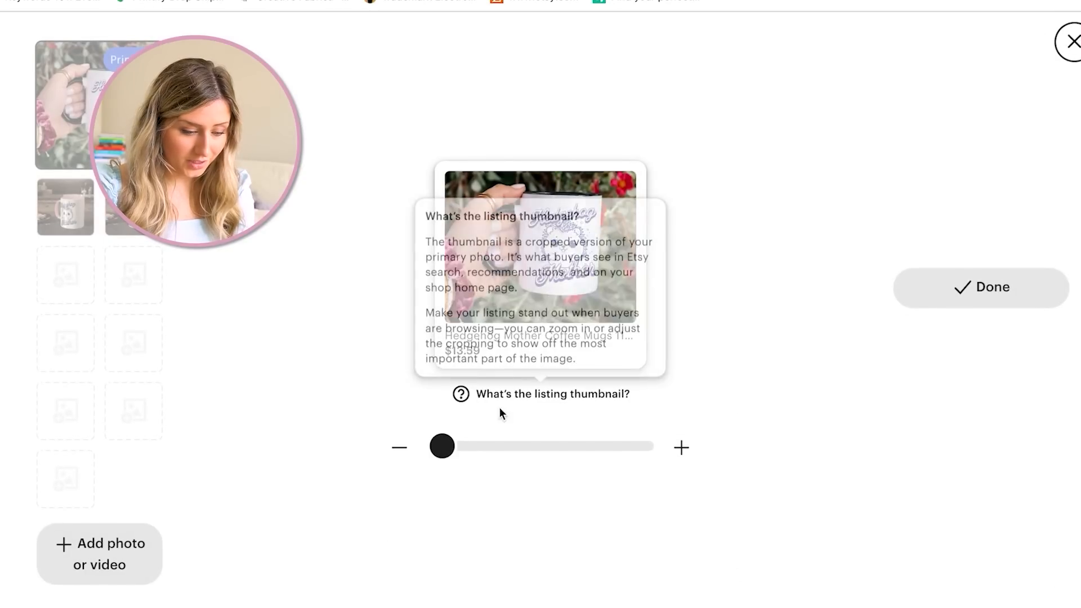
pyautogui.moveTo(446, 446); pyautogui.dragTo(497, 445)
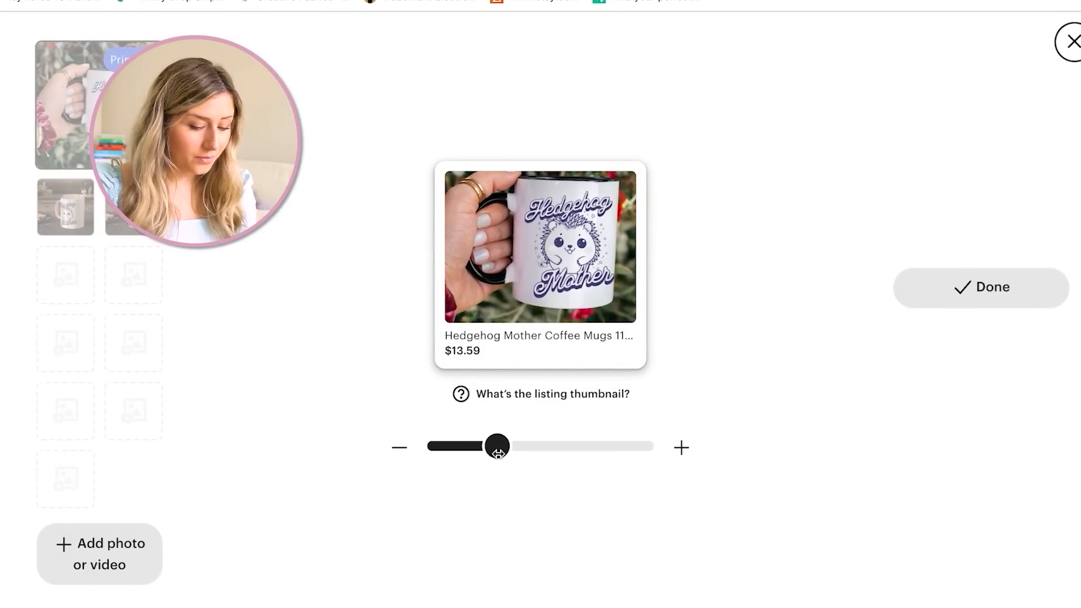
pyautogui.moveTo(508, 285)
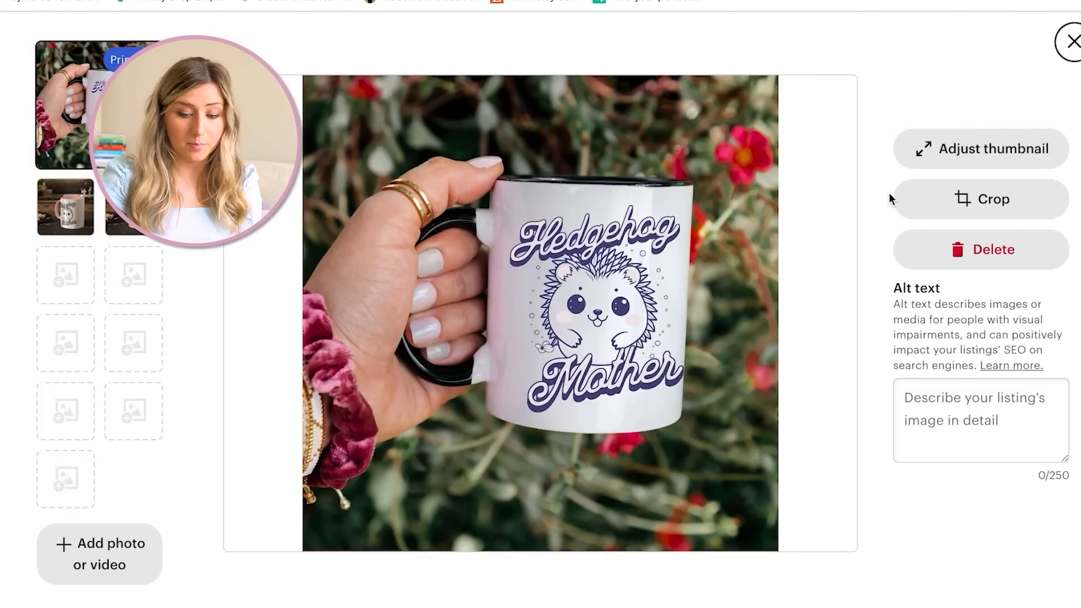
# Try a freeform crop of the primary photo tightly around the hand and mug, and discard the crop.
pyautogui.click(934, 194)
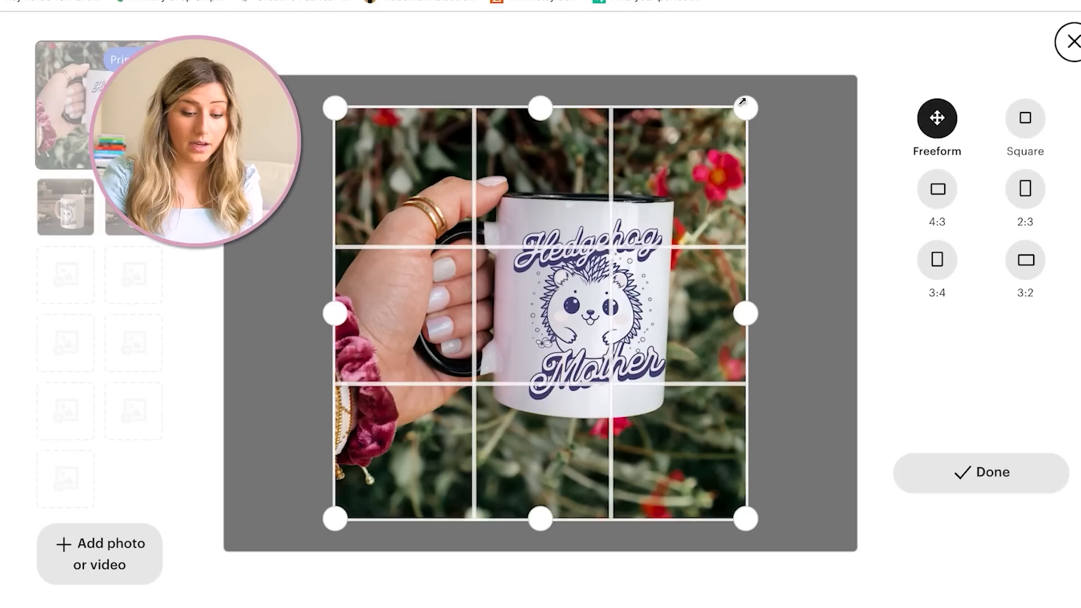
pyautogui.moveTo(742, 102); pyautogui.dragTo(534, 303)
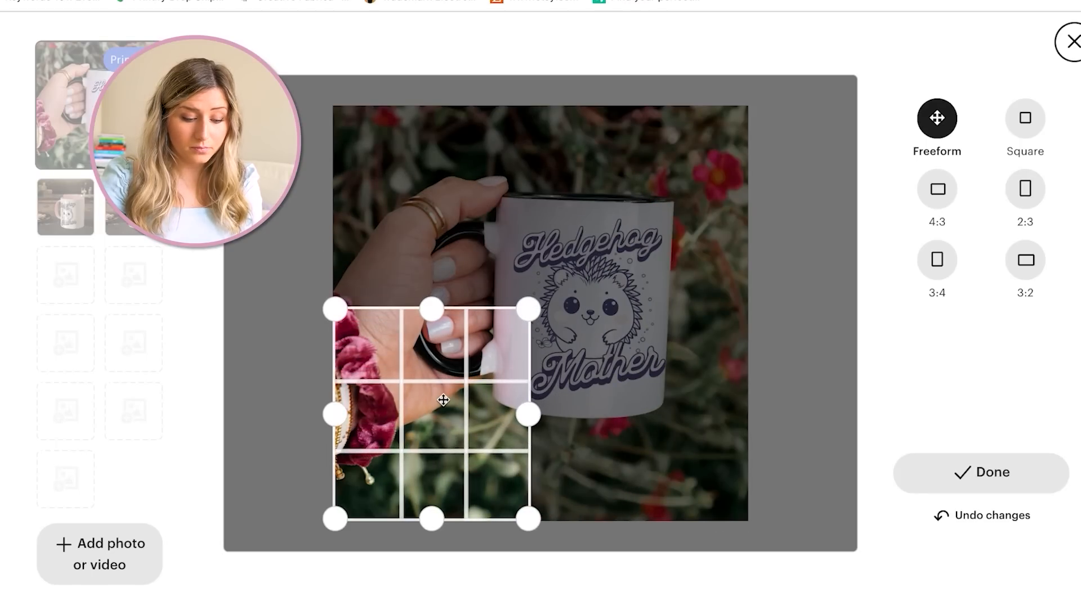
pyautogui.moveTo(443, 399); pyautogui.dragTo(591, 297)
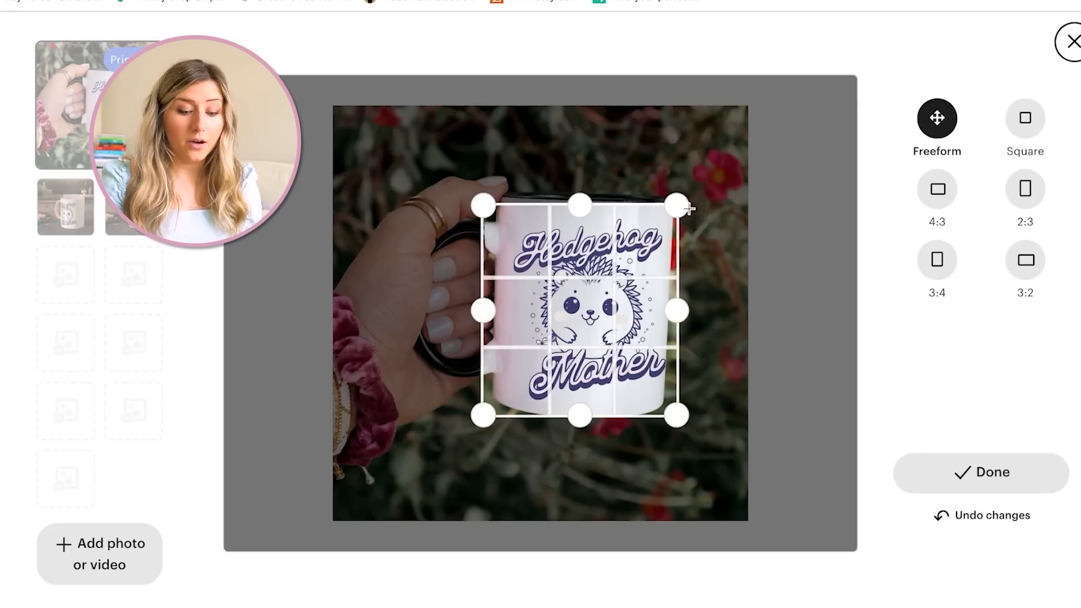
pyautogui.moveTo(683, 209); pyautogui.dragTo(805, 106)
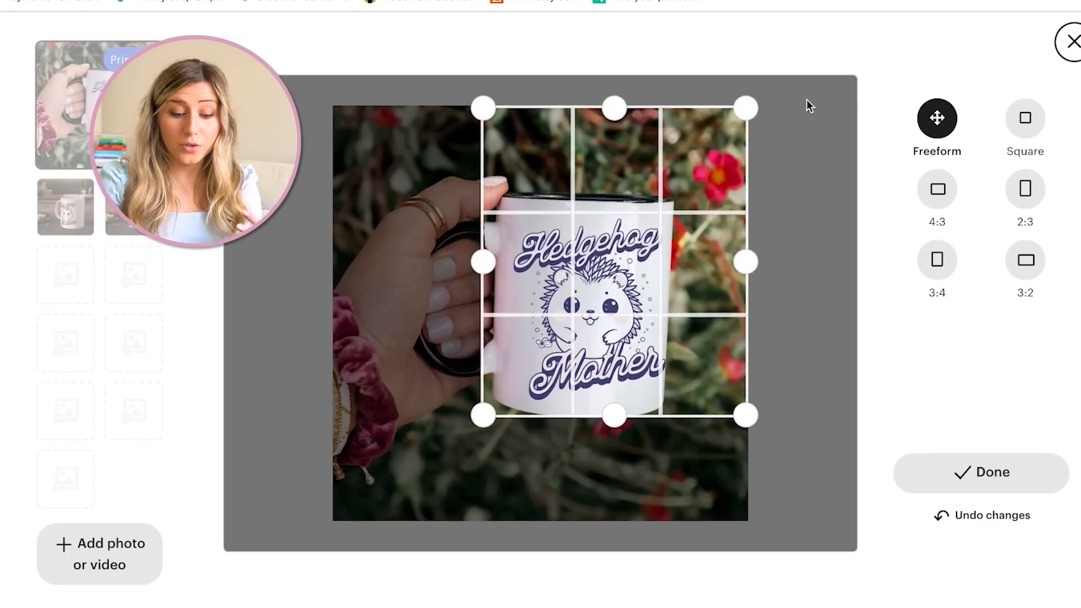
pyautogui.moveTo(475, 423); pyautogui.dragTo(290, 530)
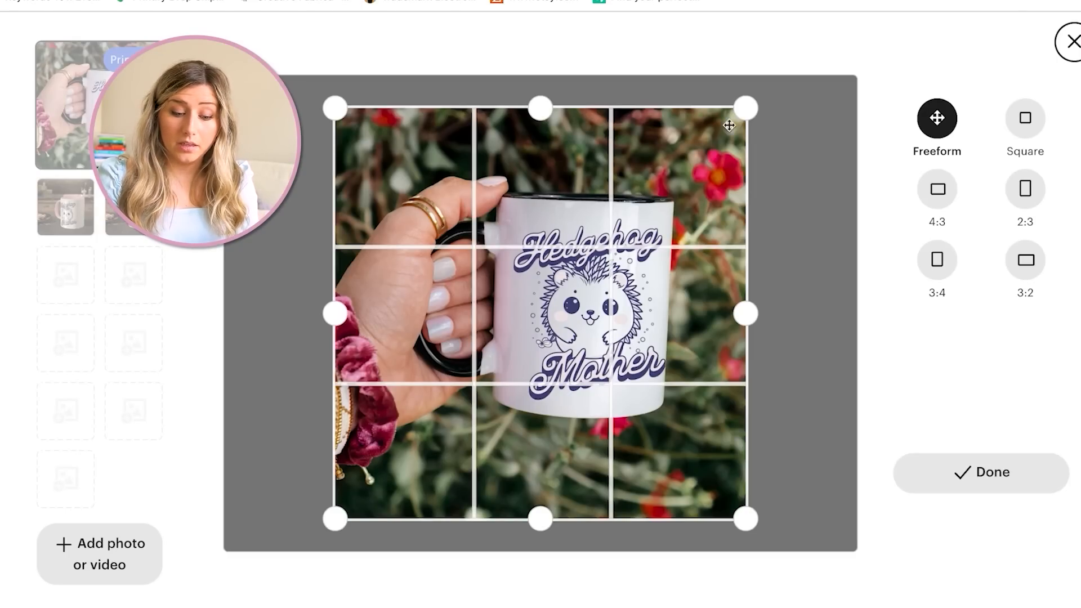
pyautogui.moveTo(742, 114); pyautogui.dragTo(683, 162)
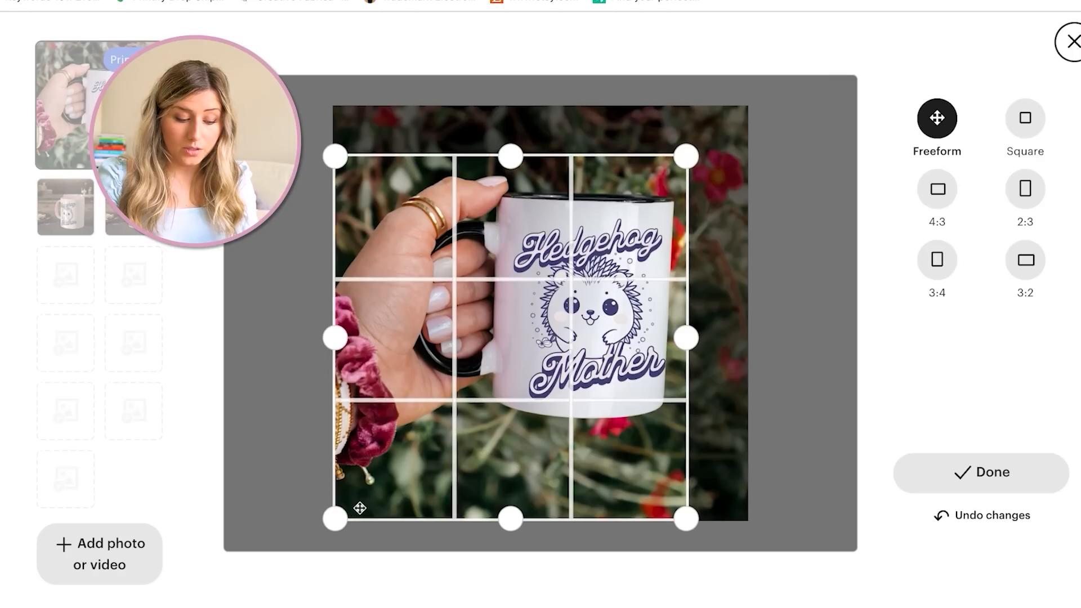
pyautogui.moveTo(340, 521); pyautogui.dragTo(417, 464)
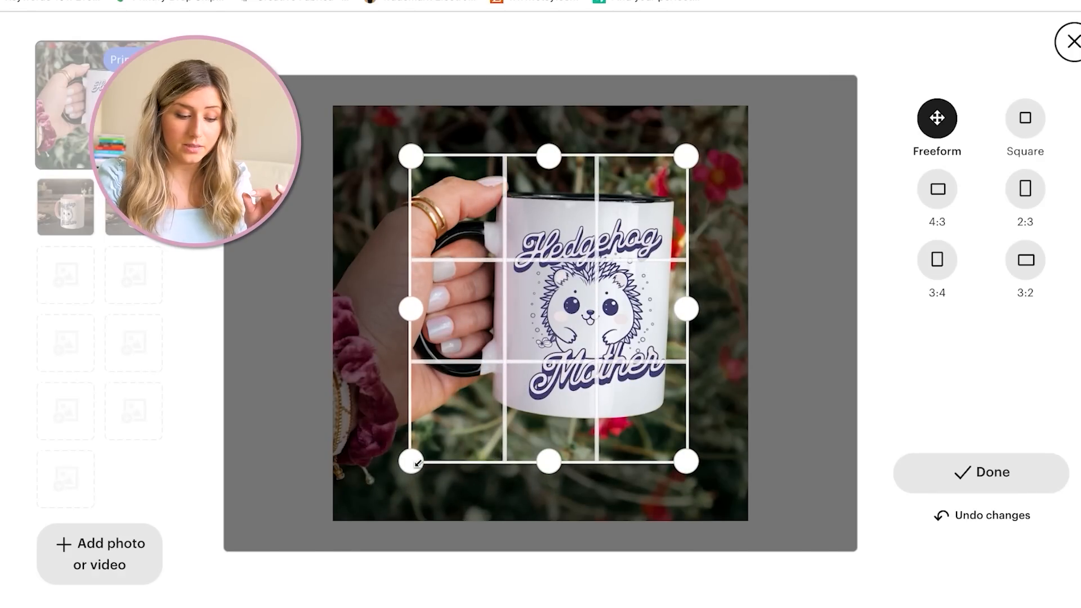
pyautogui.moveTo(417, 464); pyautogui.dragTo(415, 462)
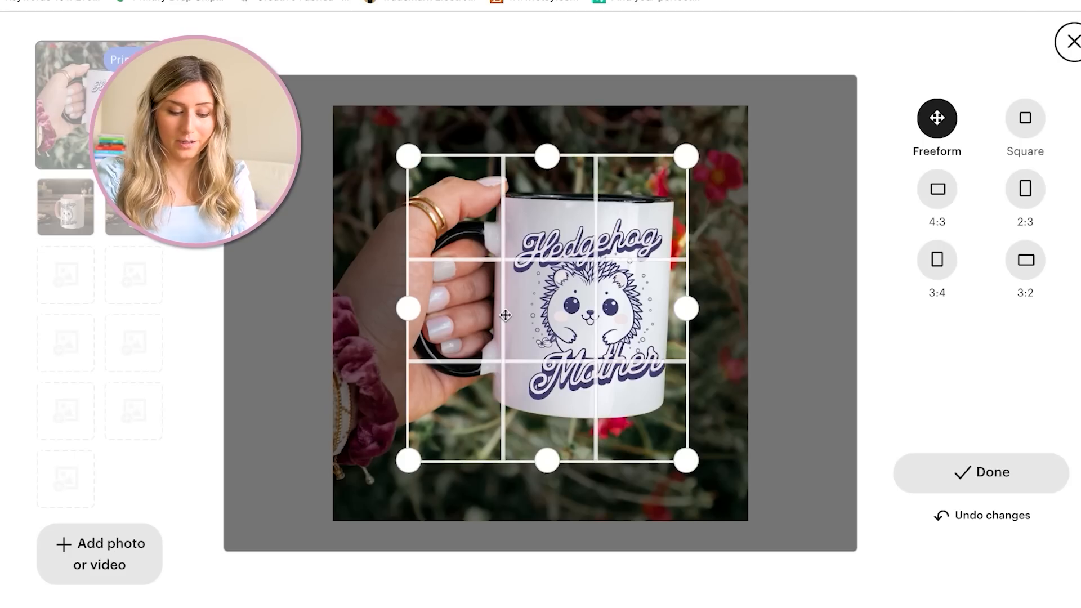
pyautogui.moveTo(504, 315); pyautogui.dragTo(506, 307)
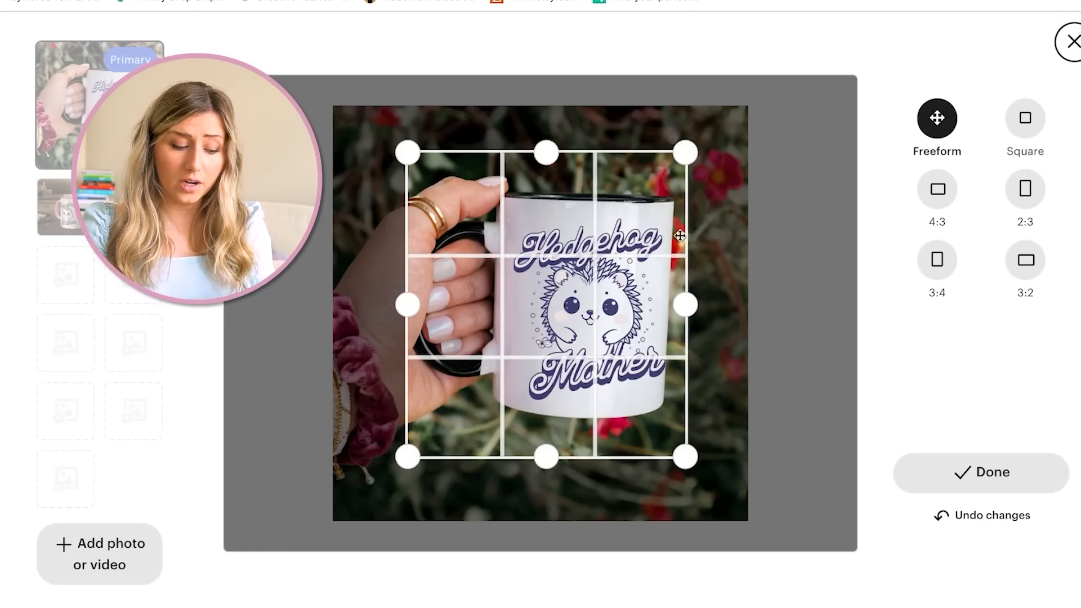
pyautogui.click(1070, 42)
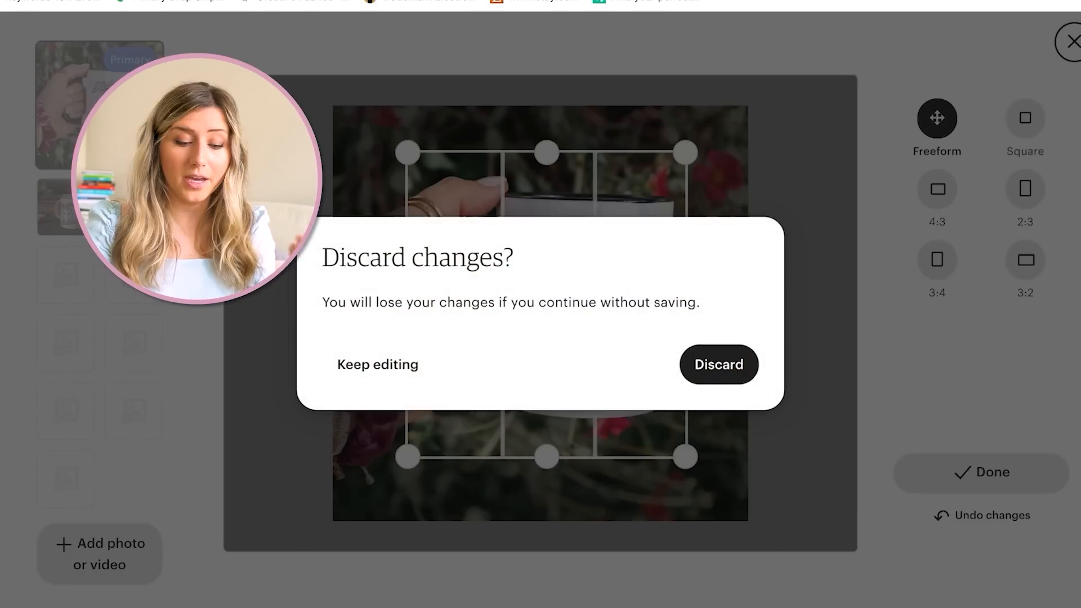
pyautogui.click(731, 363)
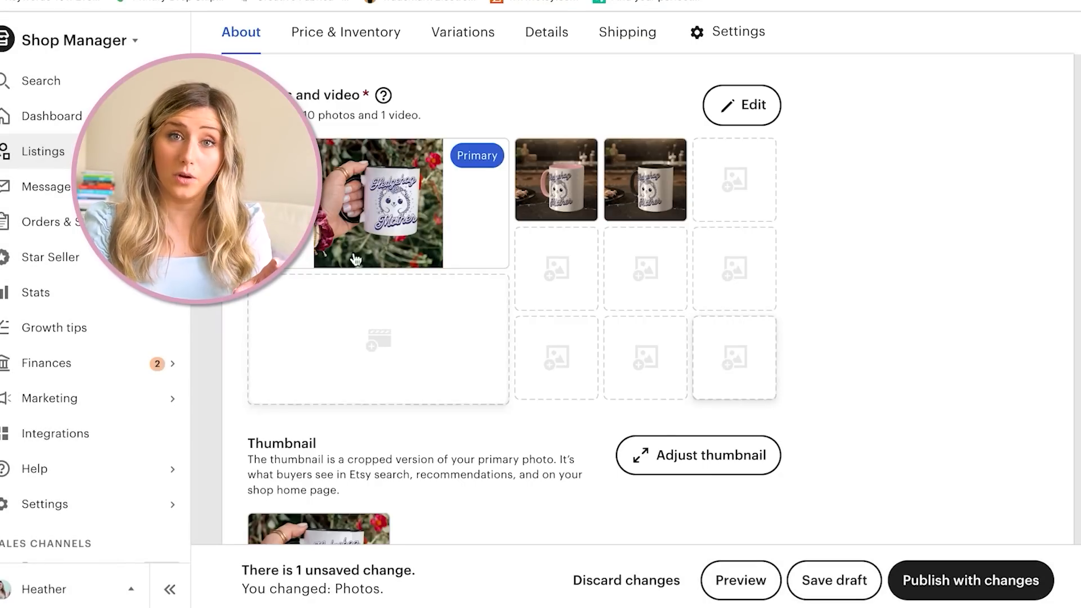
# Zoom the primary photo's thumbnail in on the mug, shift the image slightly to center the design, and apply the adjustment.
pyautogui.click(377, 194)
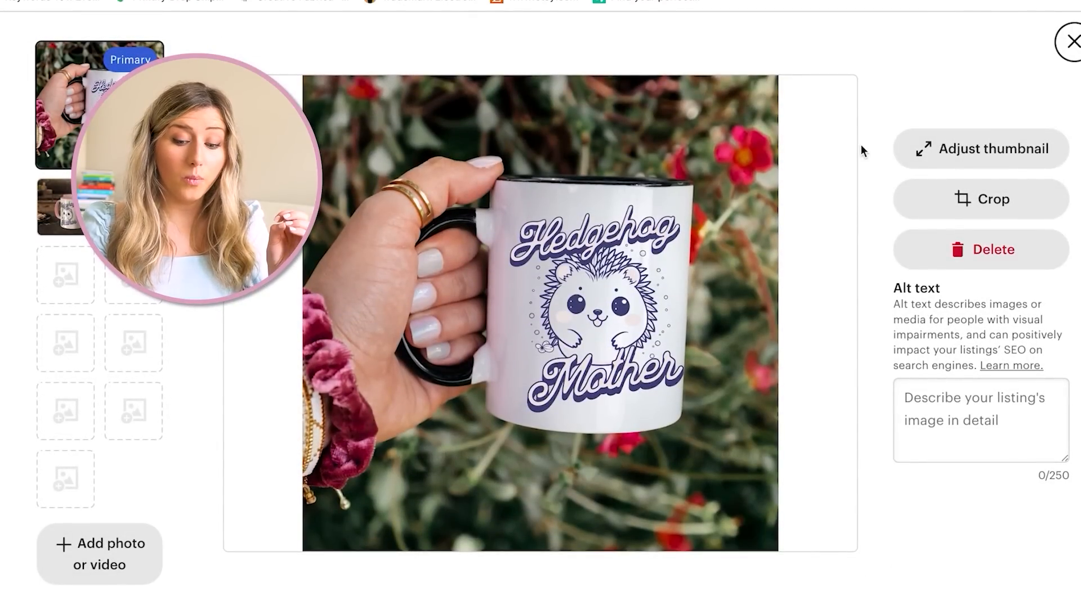
pyautogui.click(1001, 141)
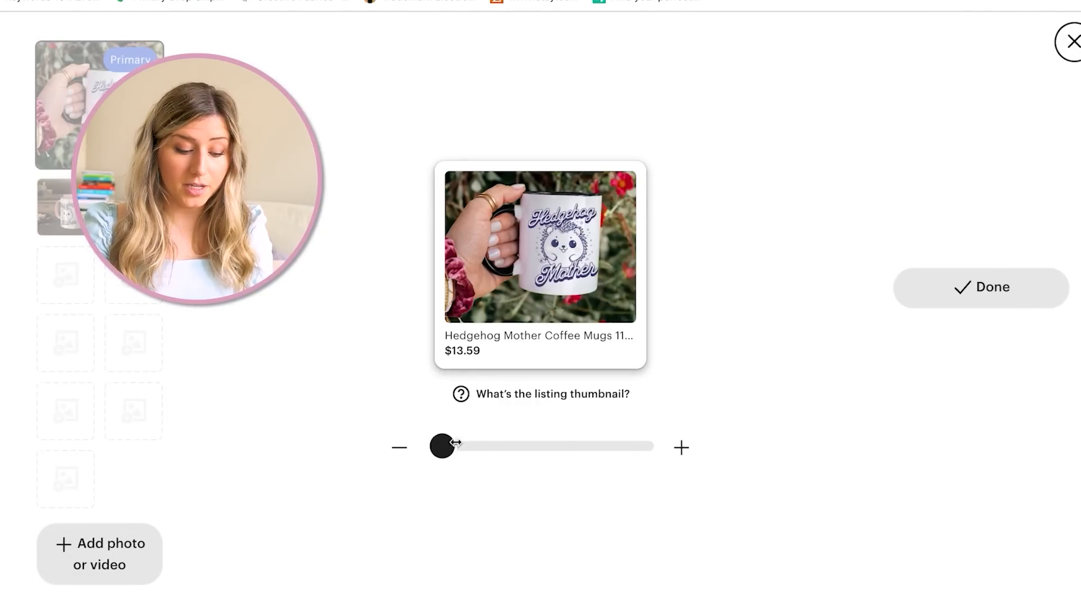
pyautogui.moveTo(442, 450); pyautogui.dragTo(502, 445)
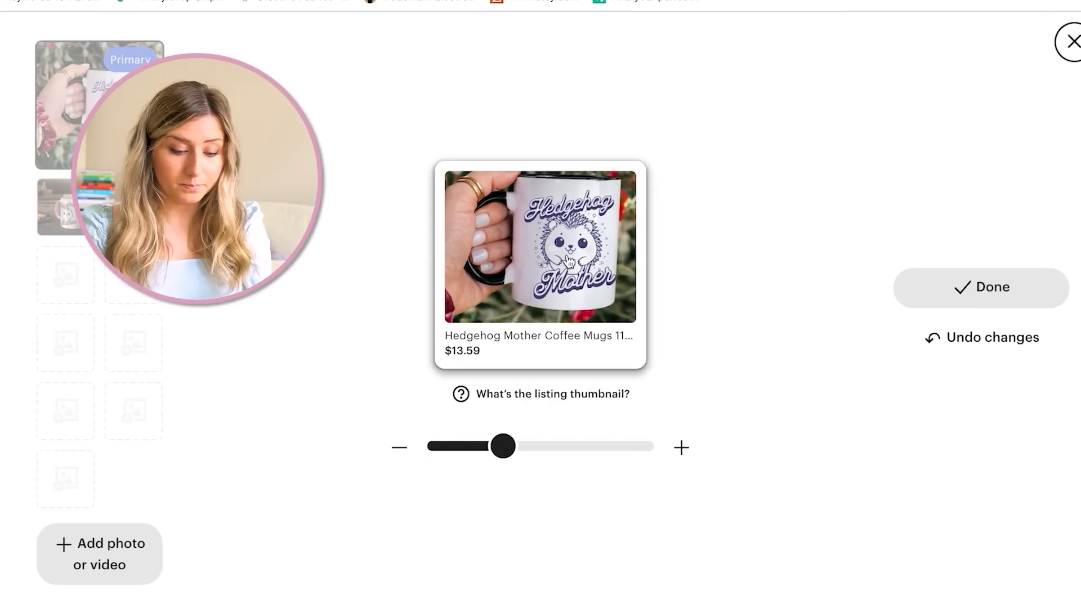
pyautogui.moveTo(567, 263); pyautogui.dragTo(557, 264)
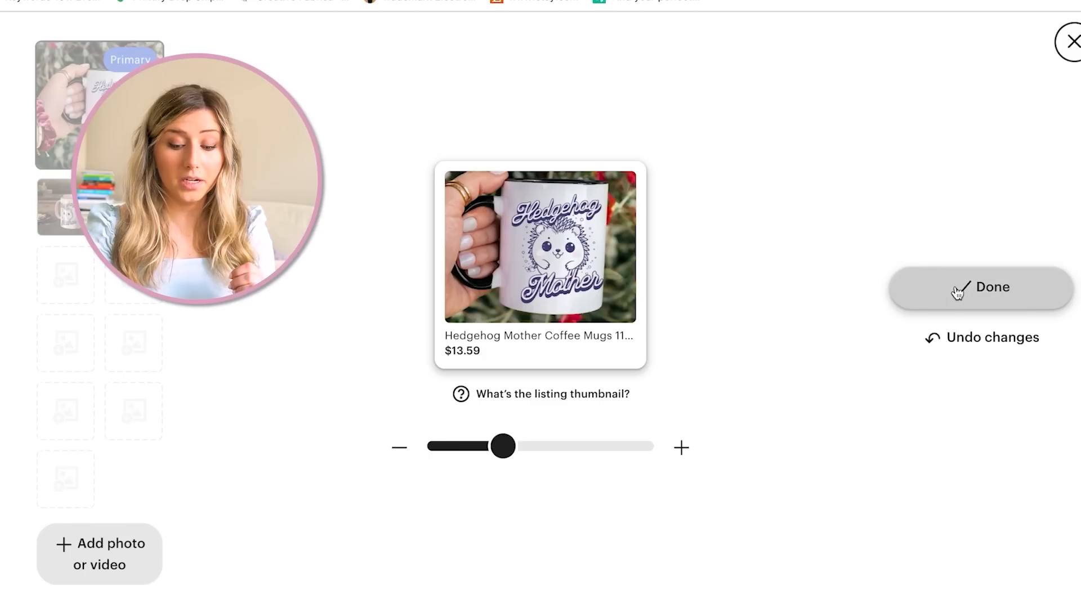
pyautogui.click(957, 292)
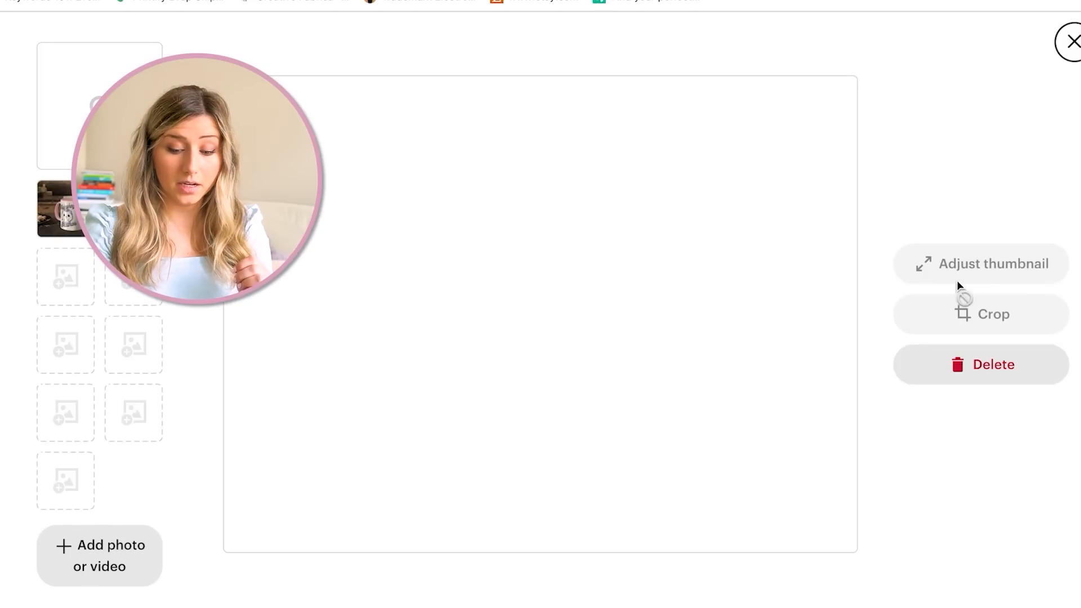
pyautogui.scroll(-2, 1041, 246)
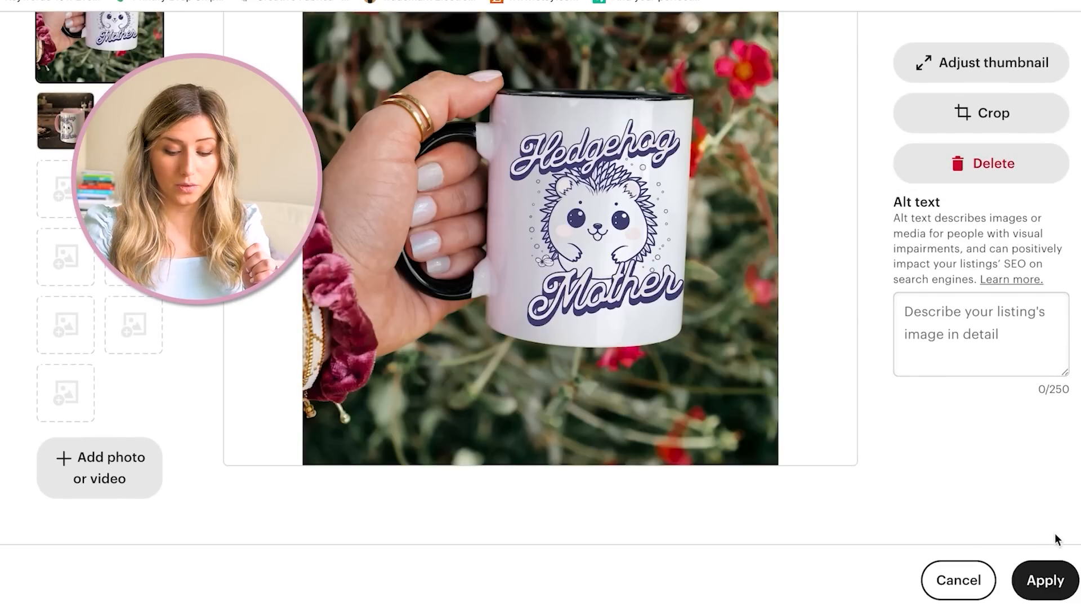
pyautogui.doubleClick(1050, 567)
pyautogui.click(1051, 580)
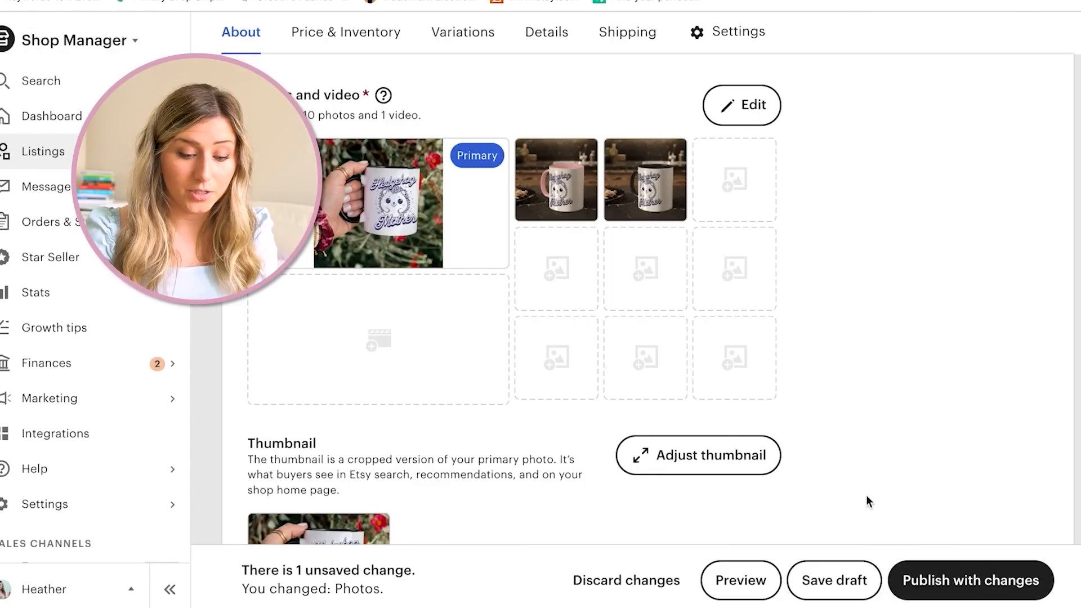
# Extend the listing title to read "Hedgehog Mother Coffee Mugs for Birthday 11oz Ceramic," and correct the misspelled word "Birthday".
pyautogui.scroll(-1, 867, 499)
pyautogui.scroll(-6, 869, 501)
pyautogui.scroll(13, 869, 501)
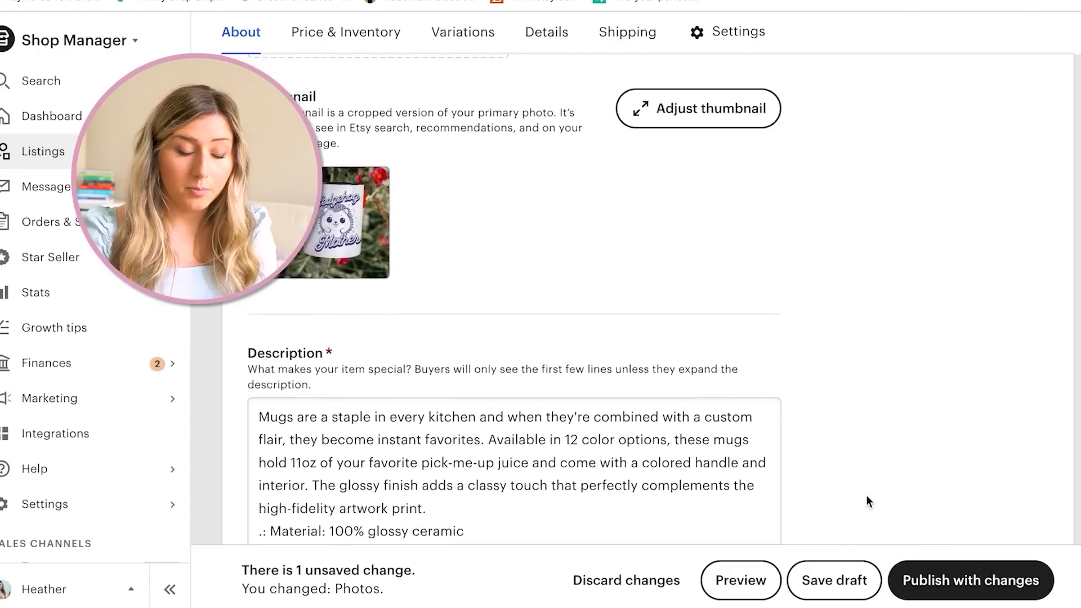
pyautogui.scroll(-6, 866, 493)
pyautogui.scroll(2, 705, 382)
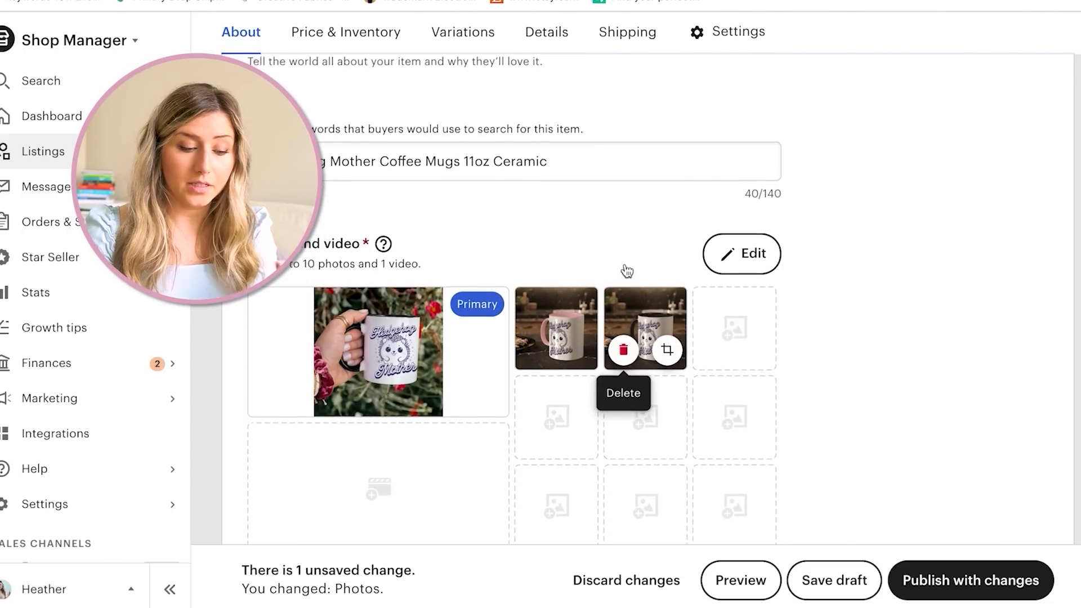
pyautogui.click(579, 194)
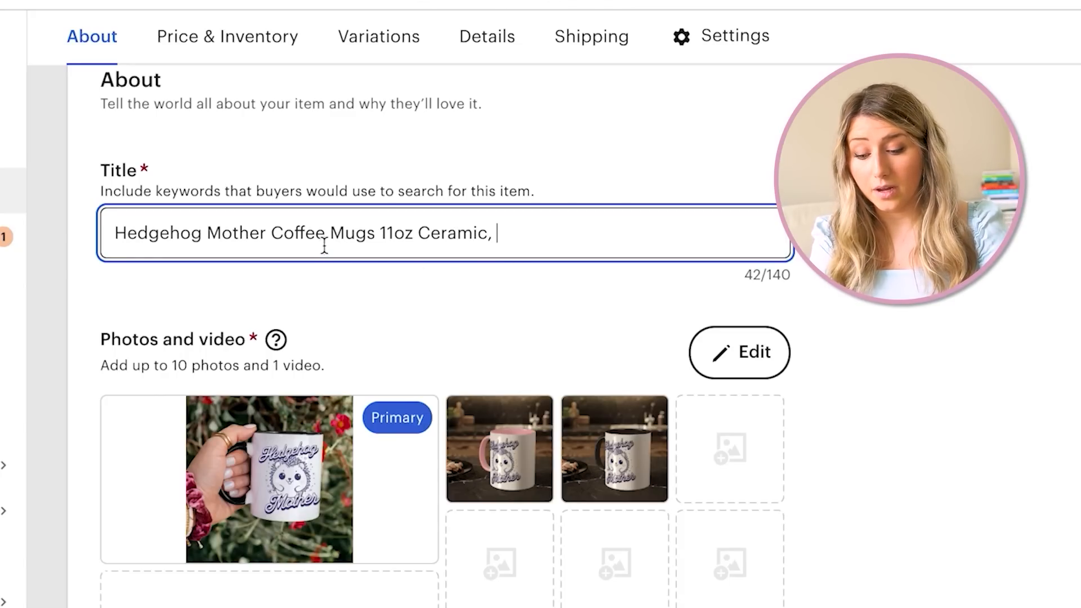
pyautogui.click(373, 233)
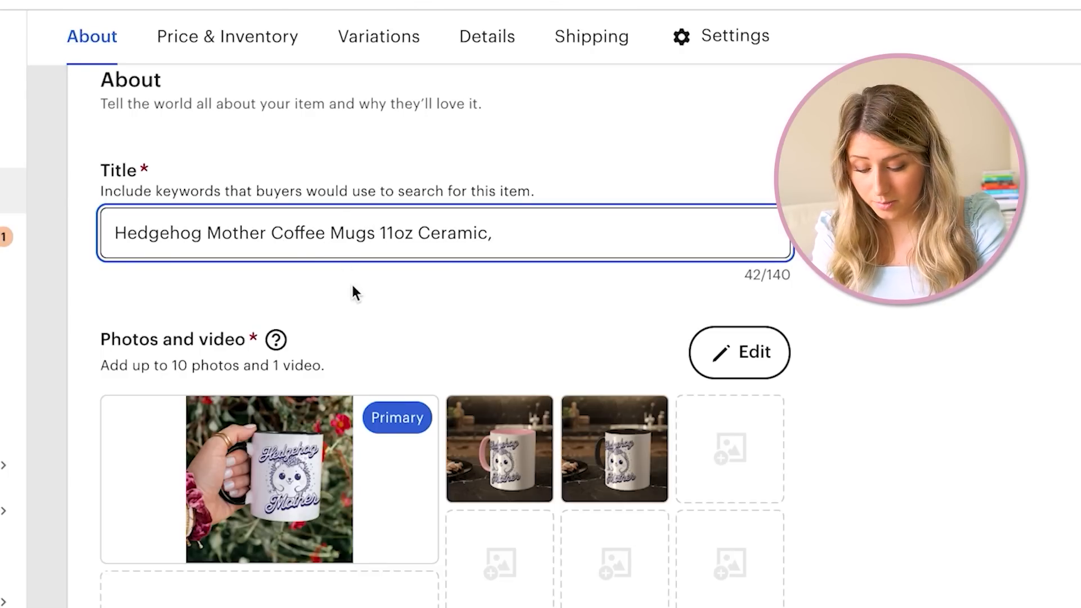
pyautogui.write('|for Bri')
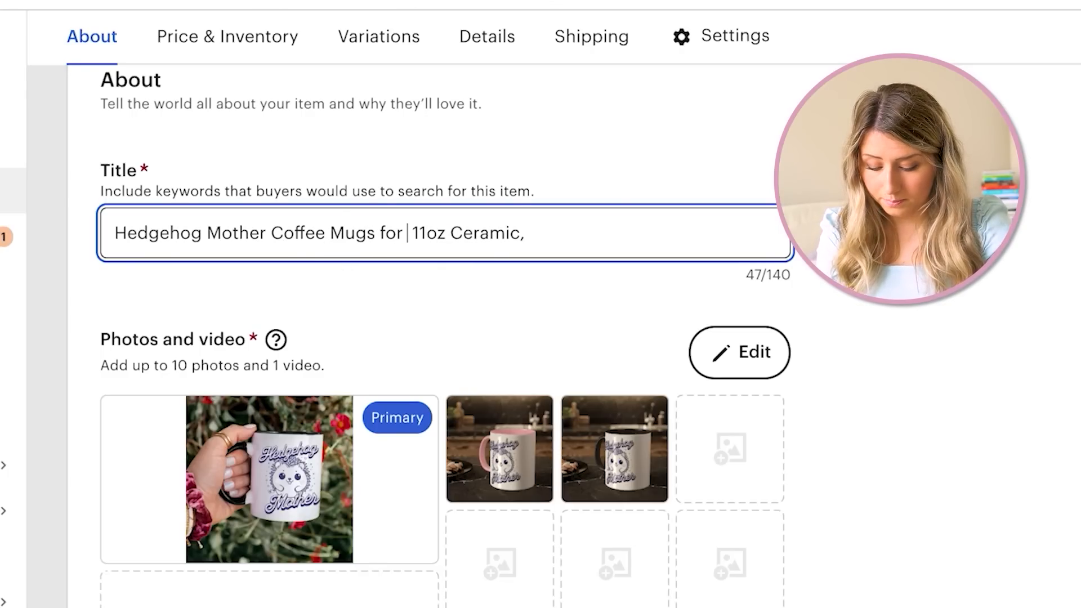
pyautogui.write('thday 11oz')
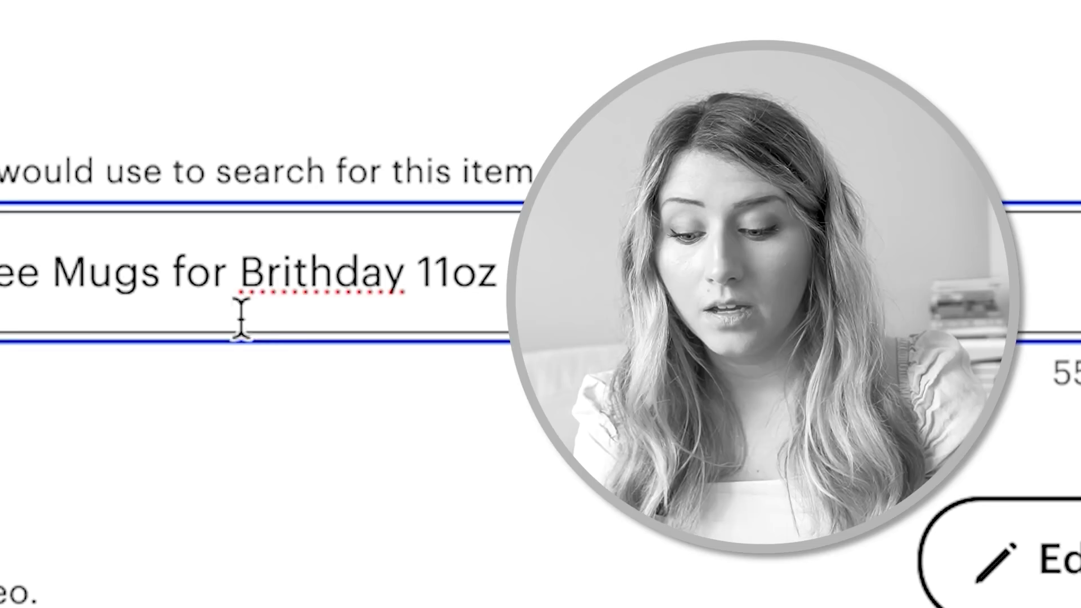
pyautogui.rightClick(430, 225)
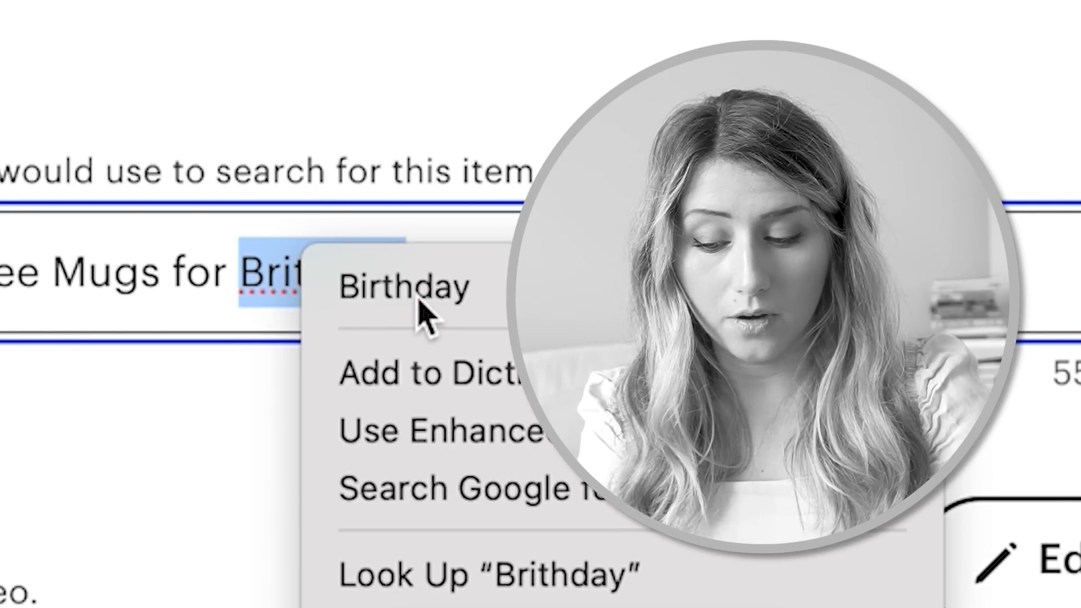
pyautogui.click(415, 293)
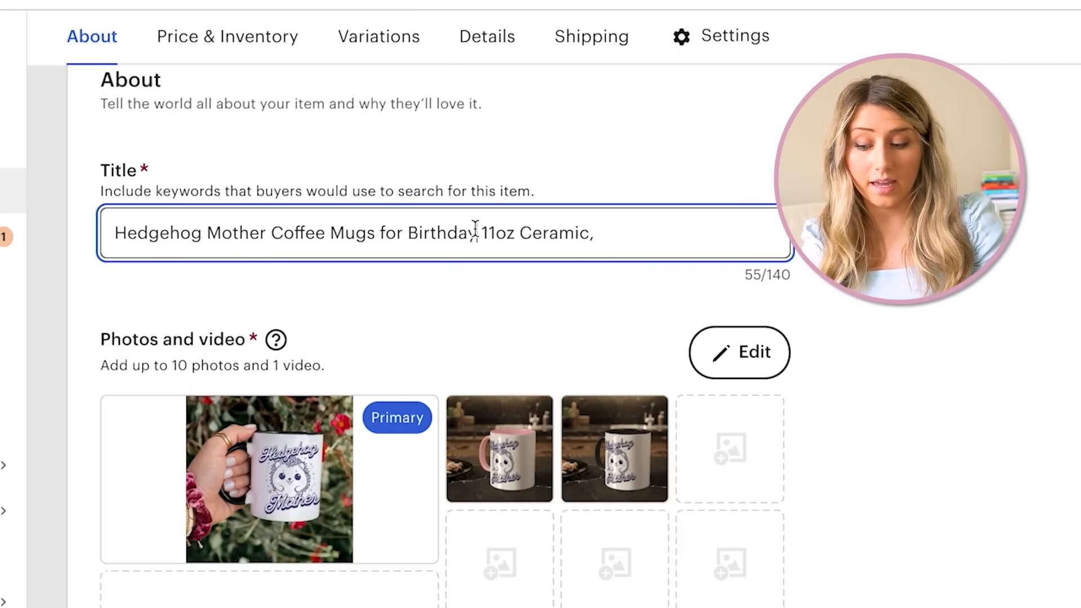
# Append "Mom Mama" with both words capitalized after the comma at the end of the listing title.
pyautogui.moveTo(329, 234); pyautogui.dragTo(369, 239)
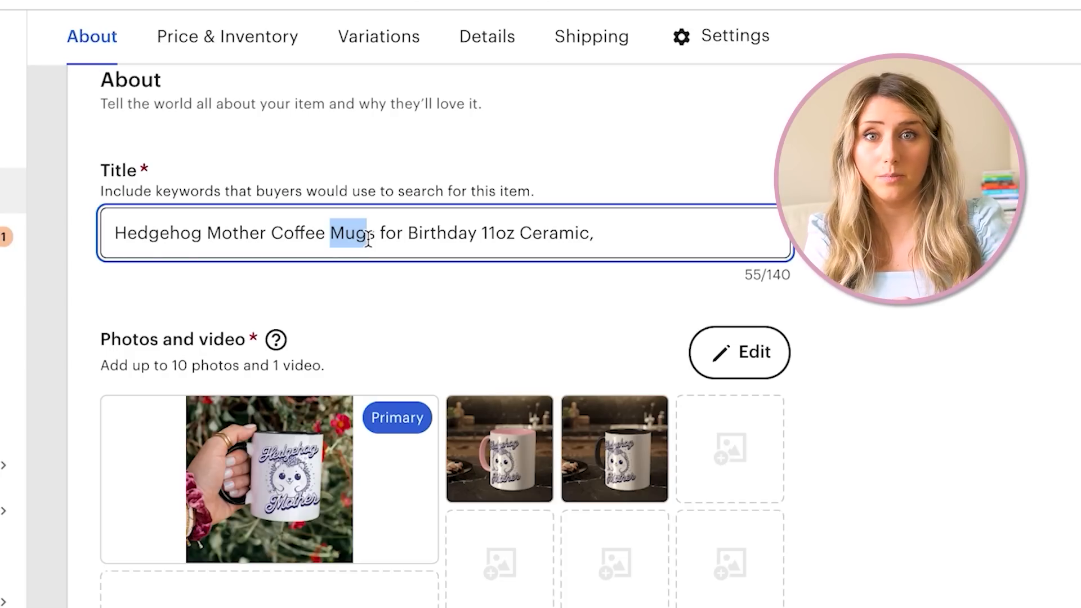
pyautogui.click(368, 239)
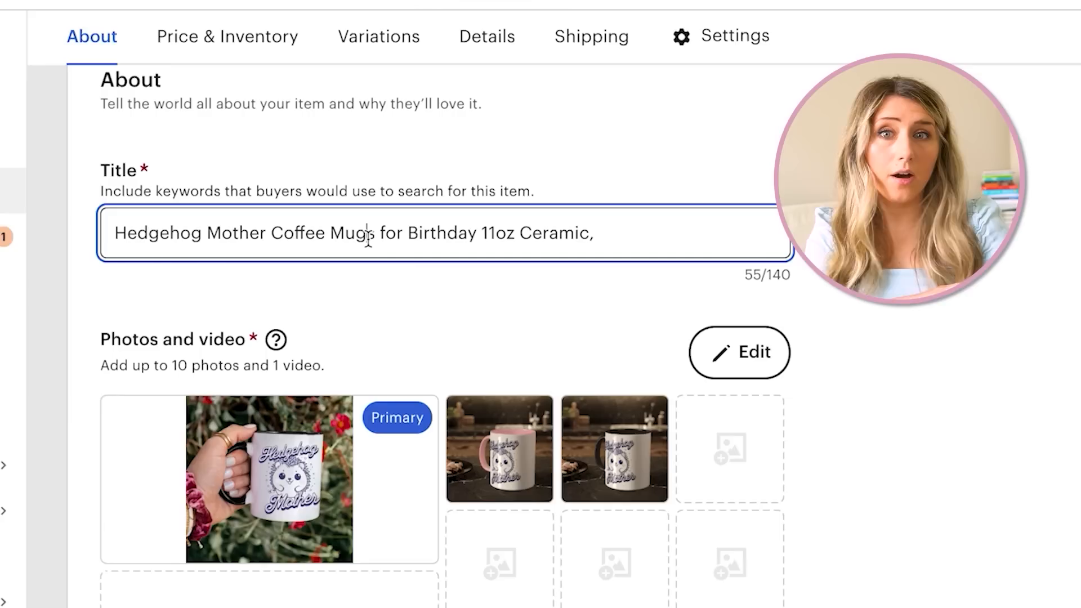
pyautogui.click(627, 233)
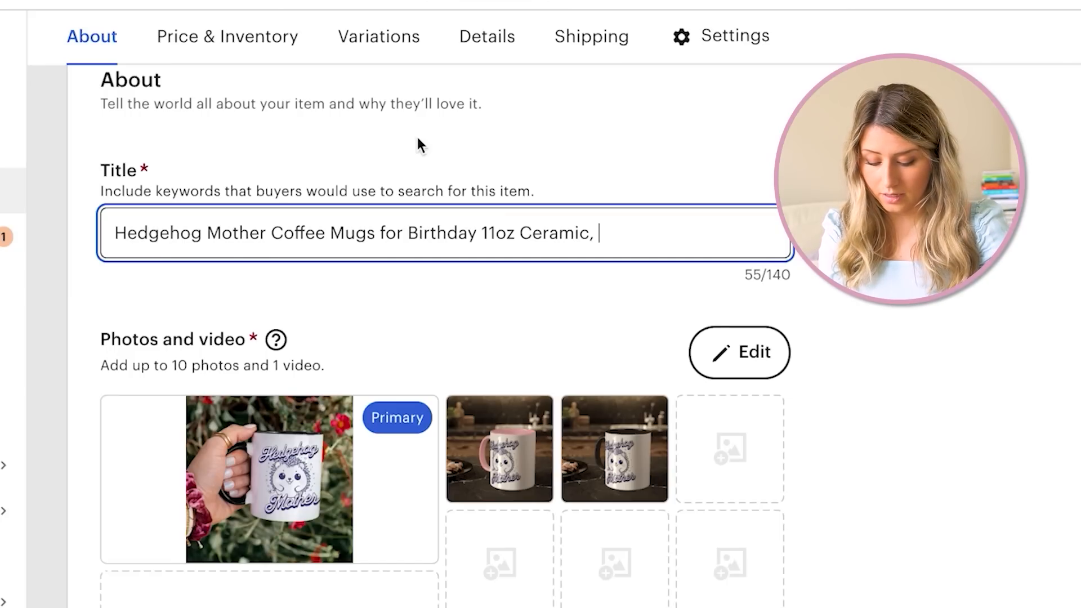
pyautogui.write('Mom ')
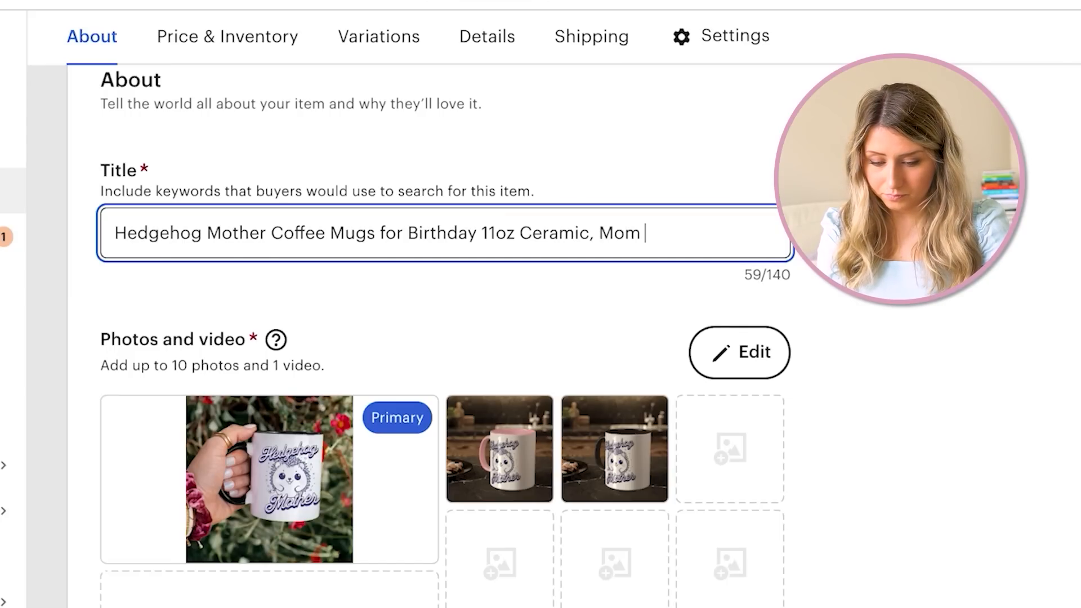
pyautogui.write('mama')
pyautogui.press('BackSpace')
pyautogui.press('BackSpace')
pyautogui.press('BackSpace')
pyautogui.press('BackSpace')
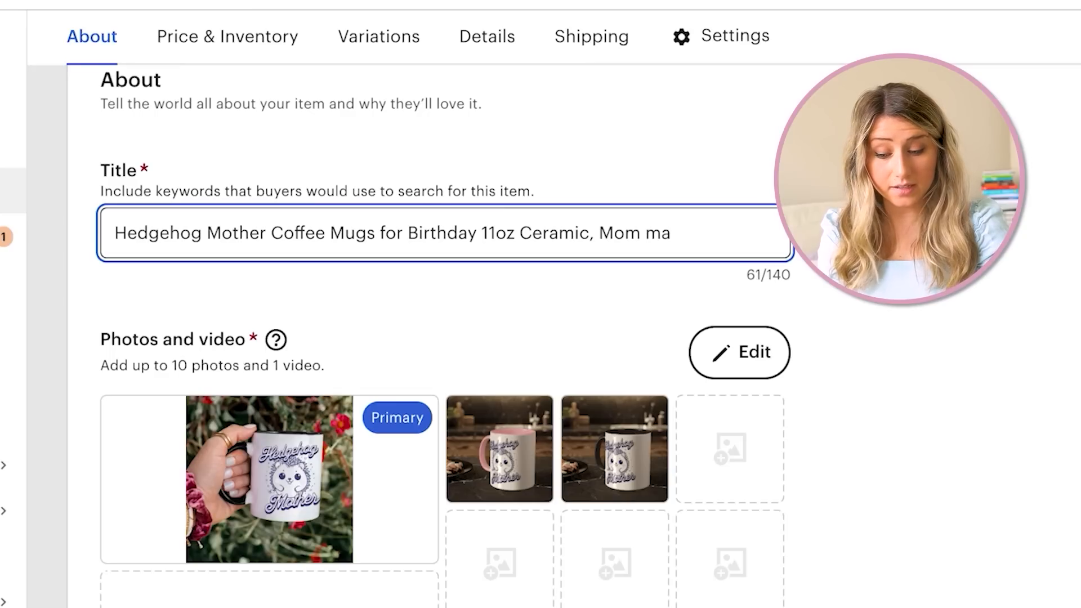
pyautogui.write('Ma')
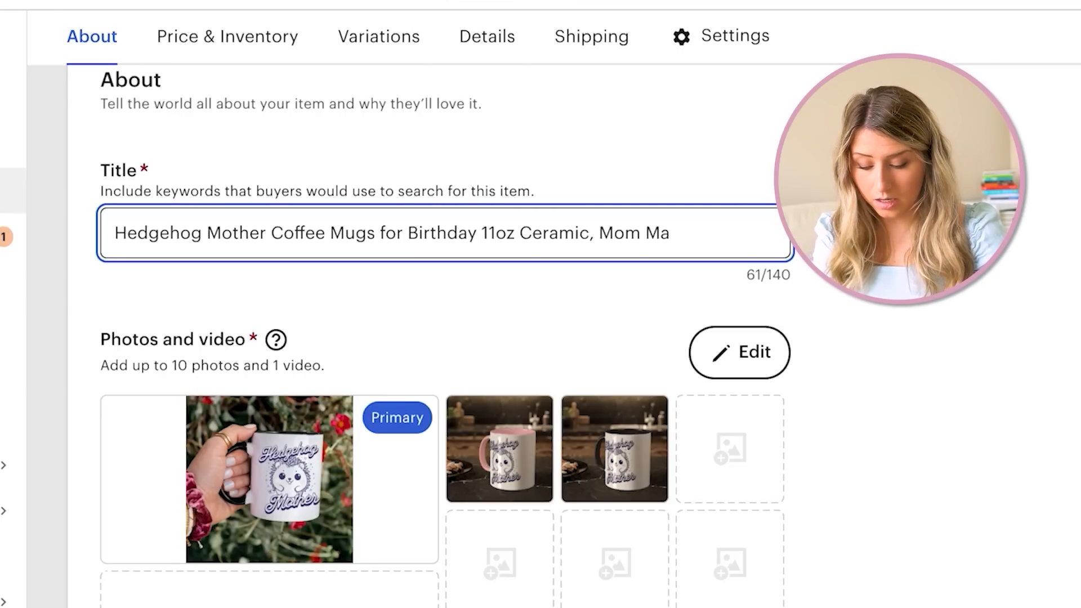
pyautogui.write('ma')
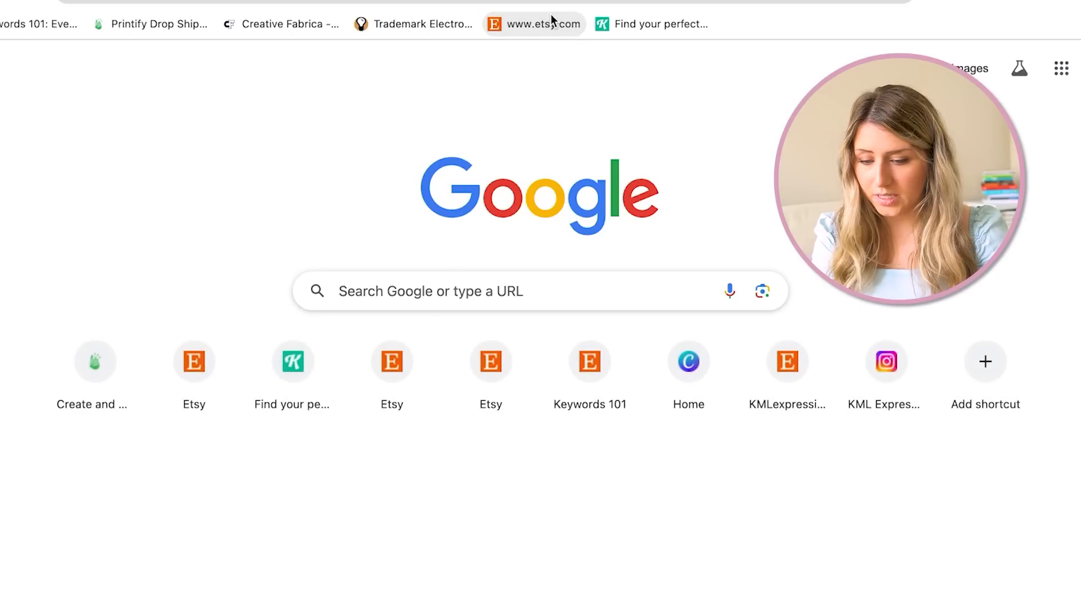
# Search the Etsy marketplace for "hedgehog mom" and look through competing listings for title keyword ideas.
pyautogui.click(551, 20)
pyautogui.click(264, 78)
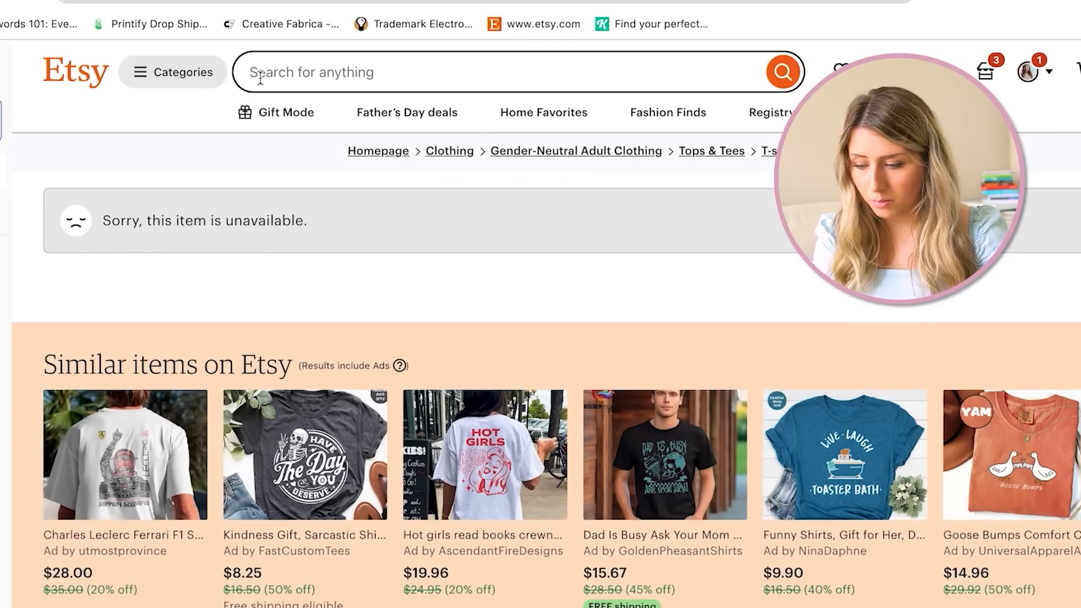
pyautogui.write('hedgehog')
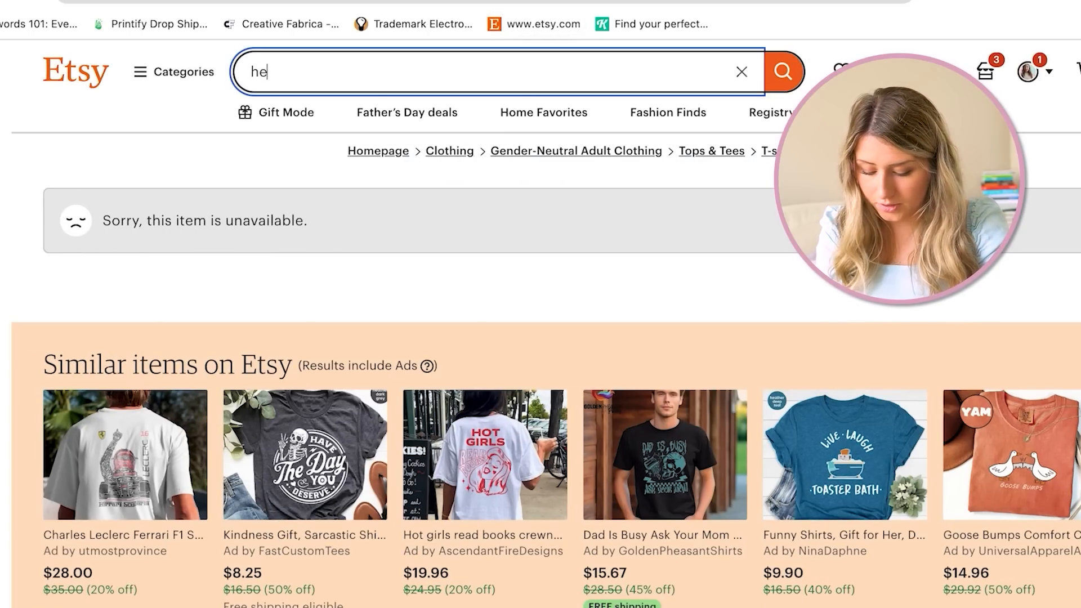
pyautogui.write(' mom')
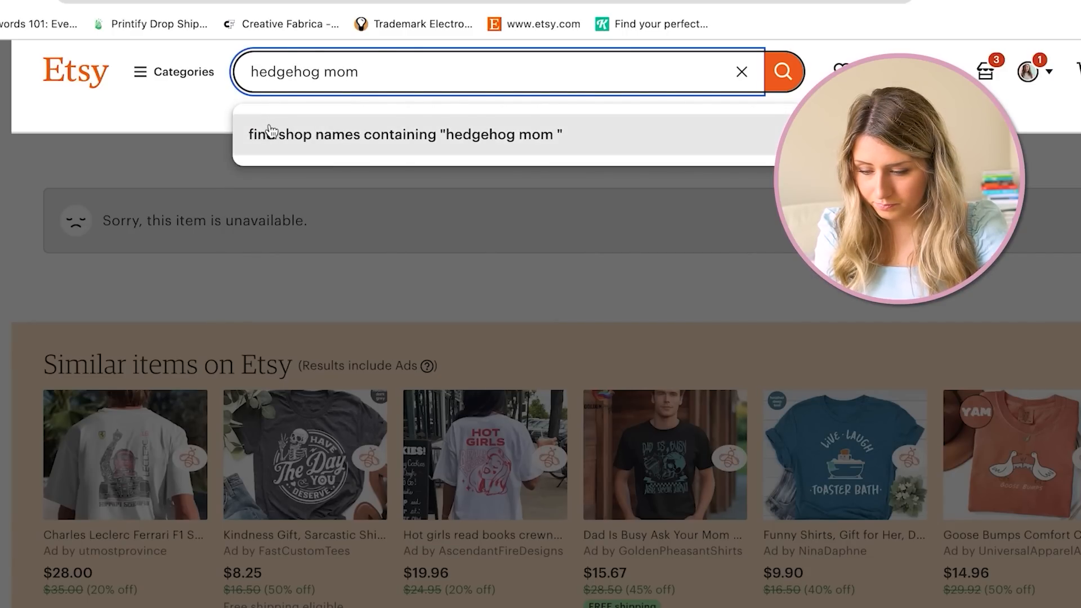
pyautogui.press('Return')
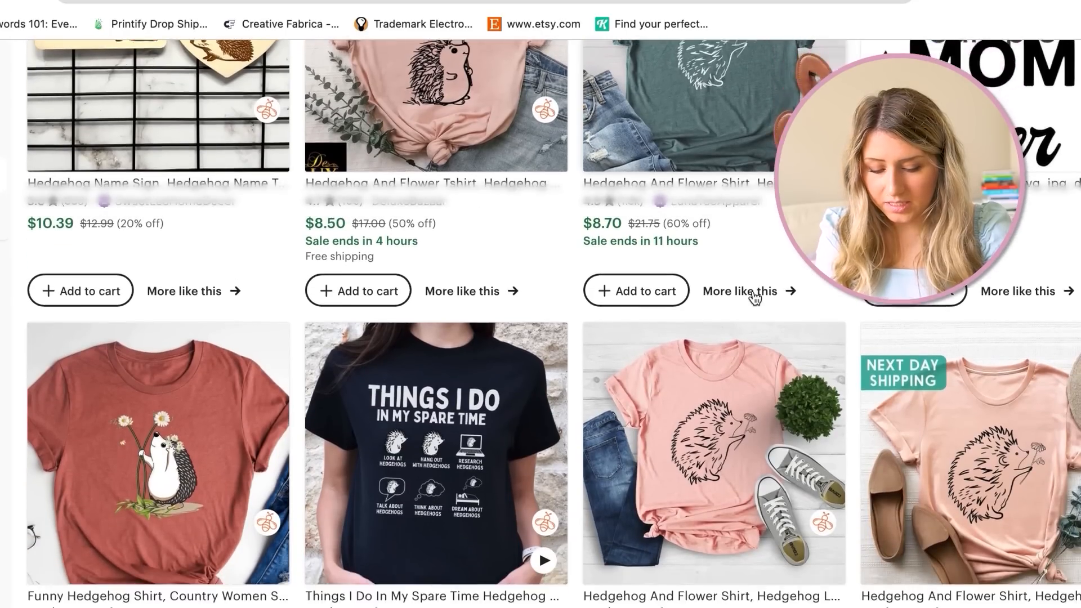
pyautogui.scroll(-4, 754, 297)
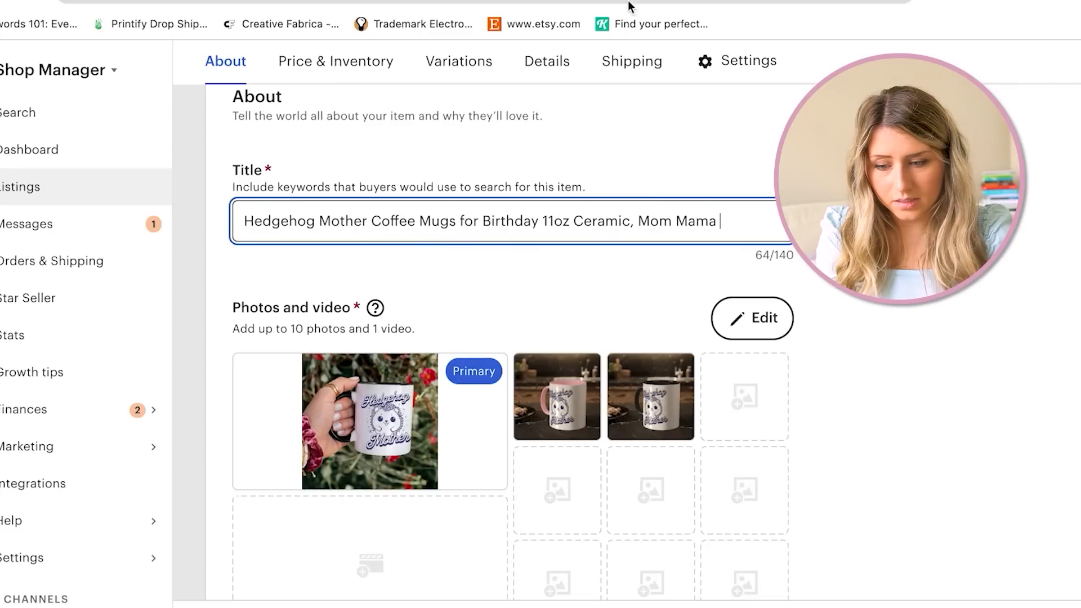
# Insert "Hedge hog Owner" before "Mom Mama" in the draft listing's title and add "Hedgehog Lover" after it.
pyautogui.write('Hedge hog')
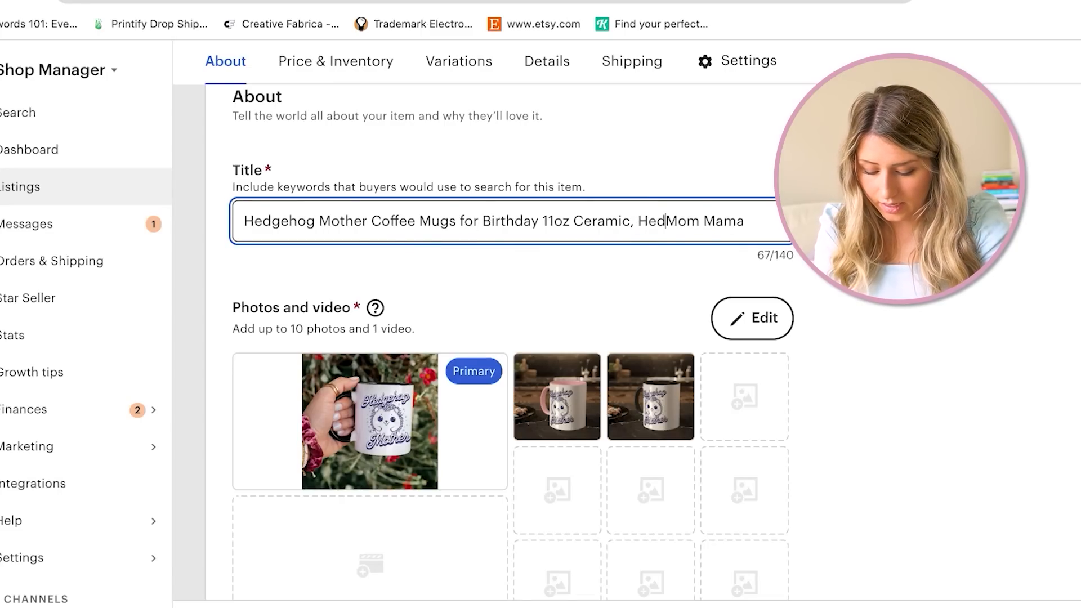
pyautogui.write(' Owner')
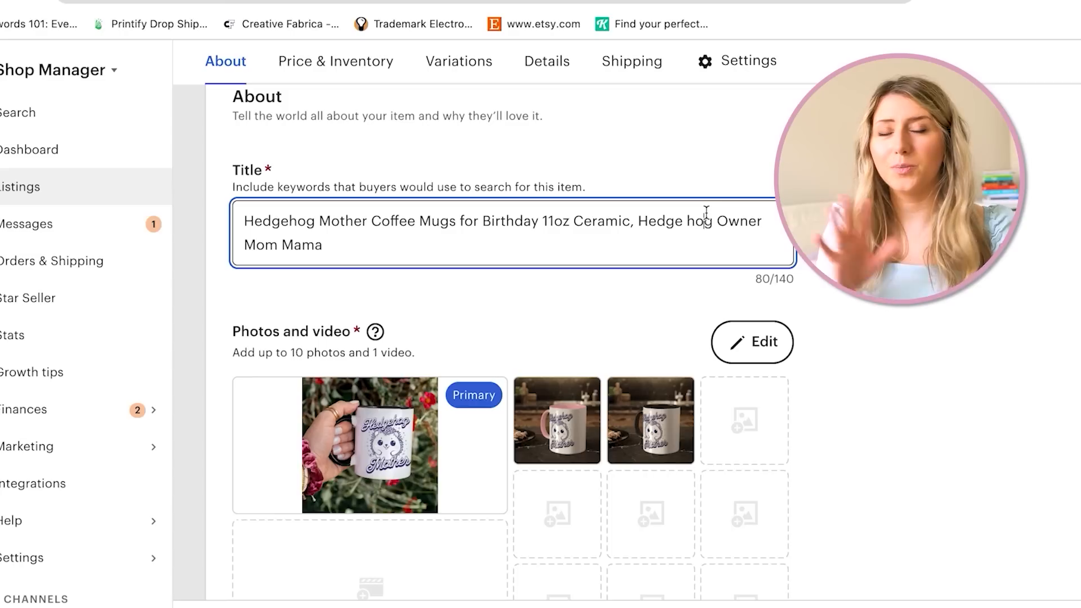
pyautogui.click(705, 214)
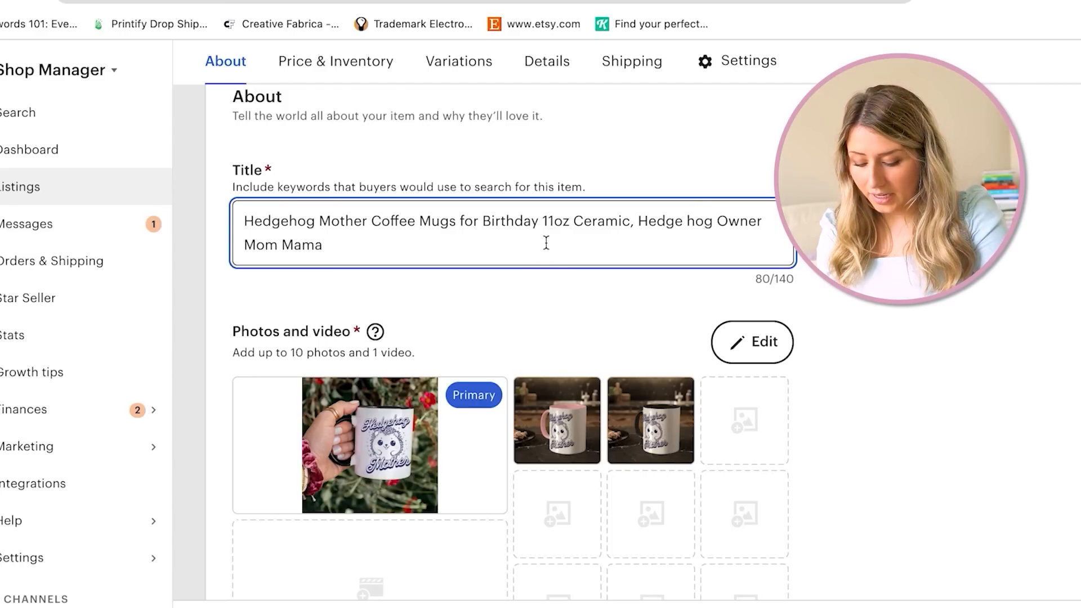
pyautogui.write('Hedgehog ')
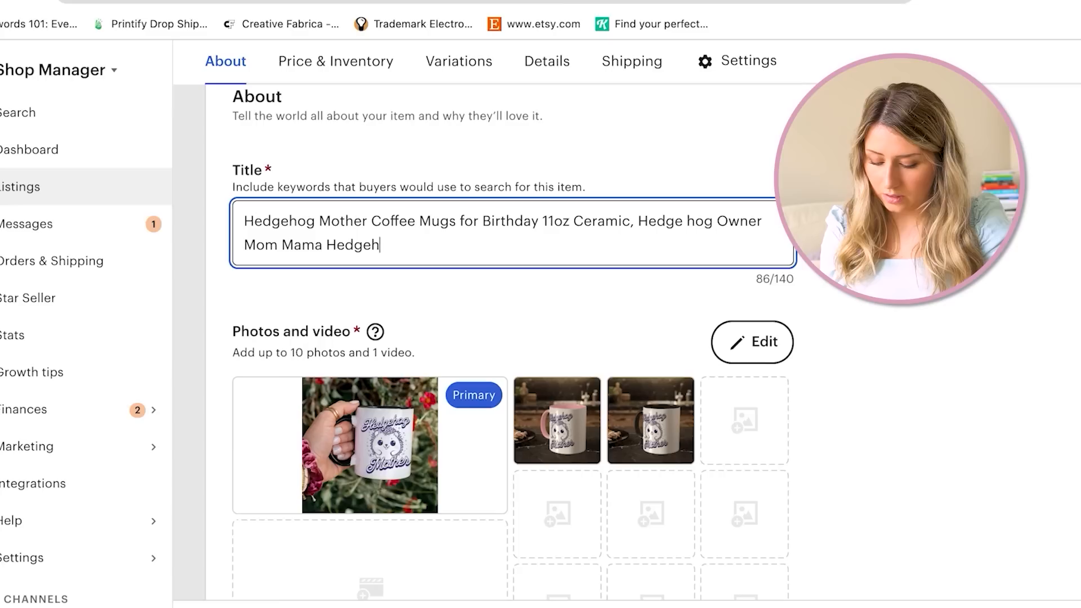
pyautogui.write('lover')
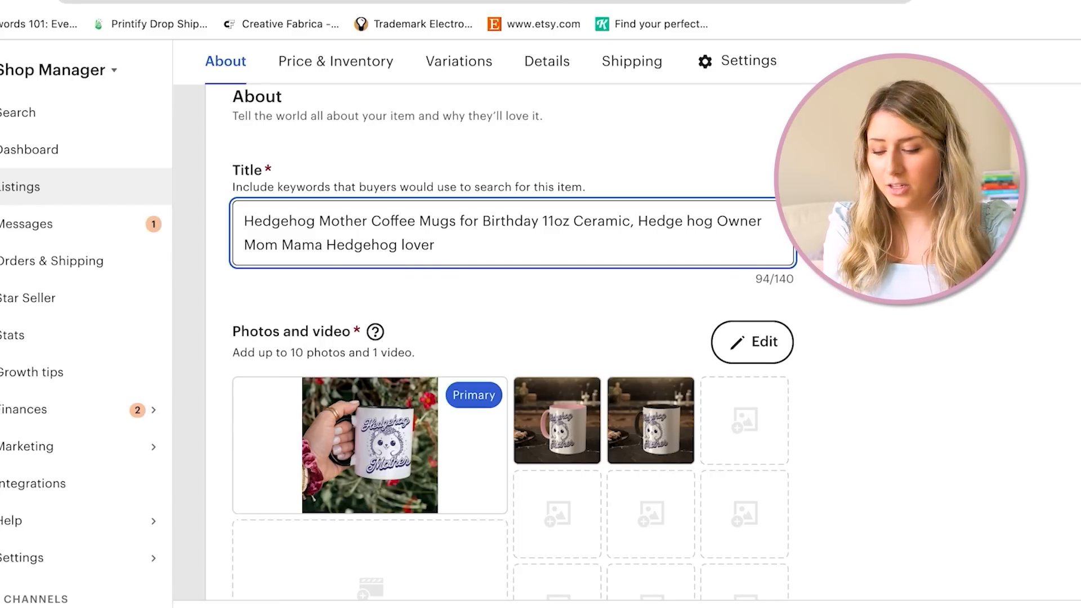
pyautogui.click(404, 245)
pyautogui.press('Delete')
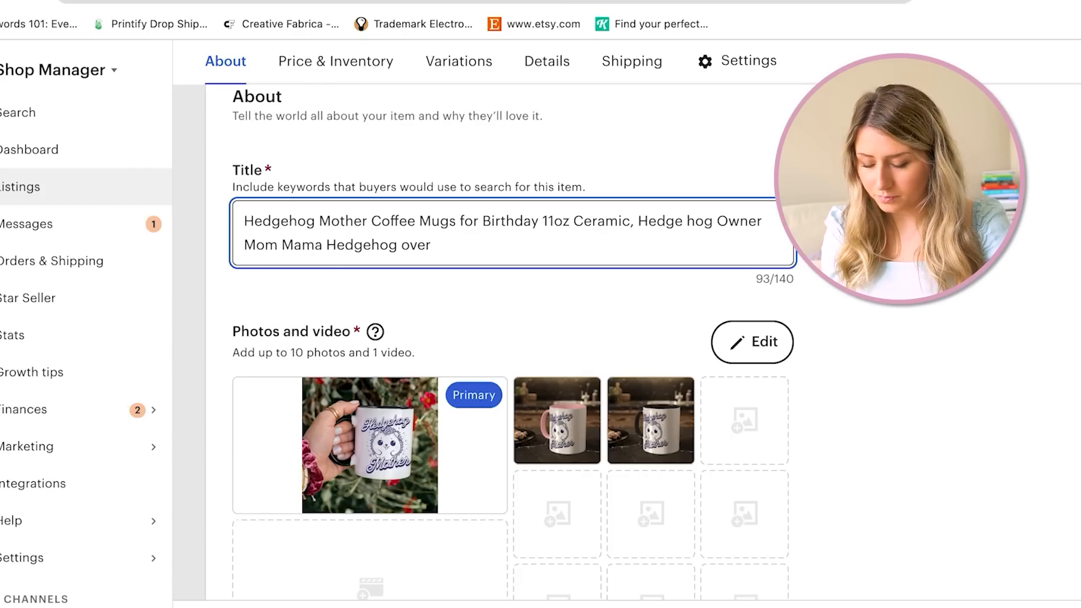
pyautogui.write('L')
pyautogui.click(452, 248)
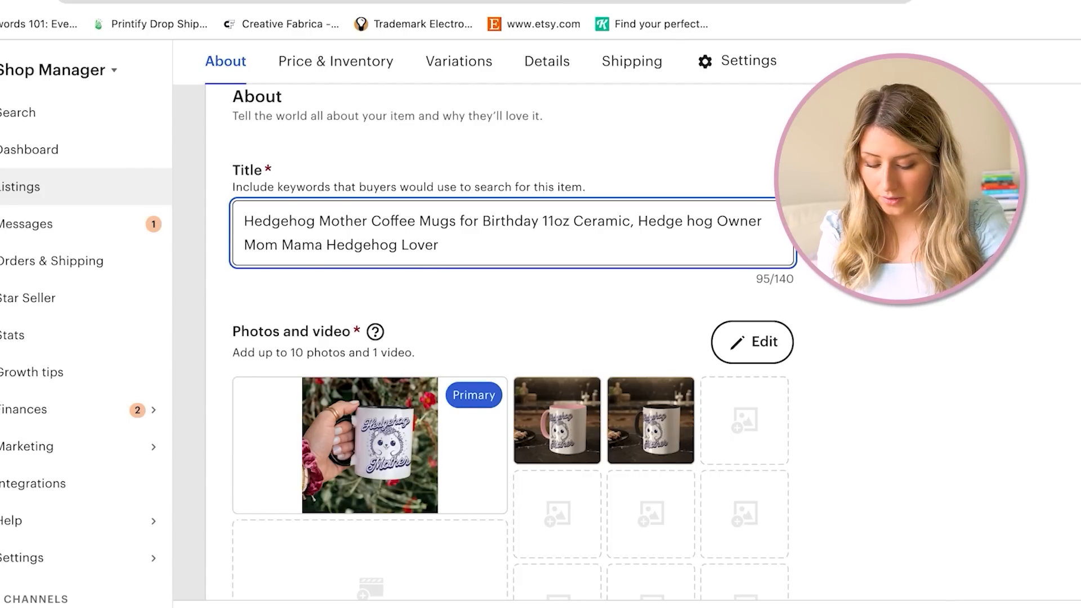
pyautogui.write('A')
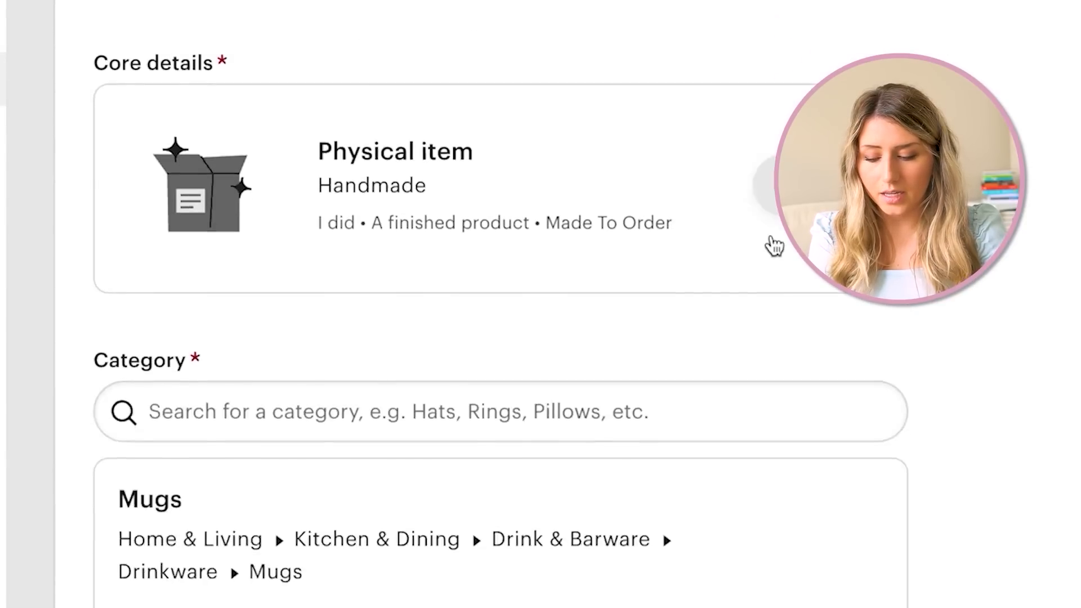
# Add "hedgehog gifts" as the first search tag in the listing's details.
pyautogui.scroll(-6, 771, 234)
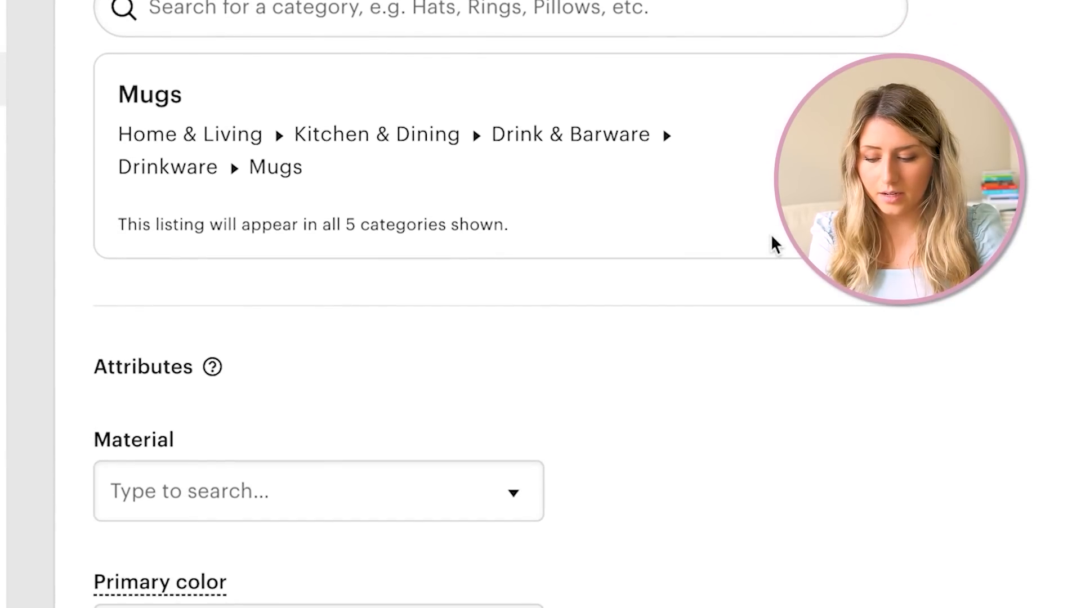
pyautogui.scroll(-10, 771, 236)
pyautogui.scroll(1, 772, 239)
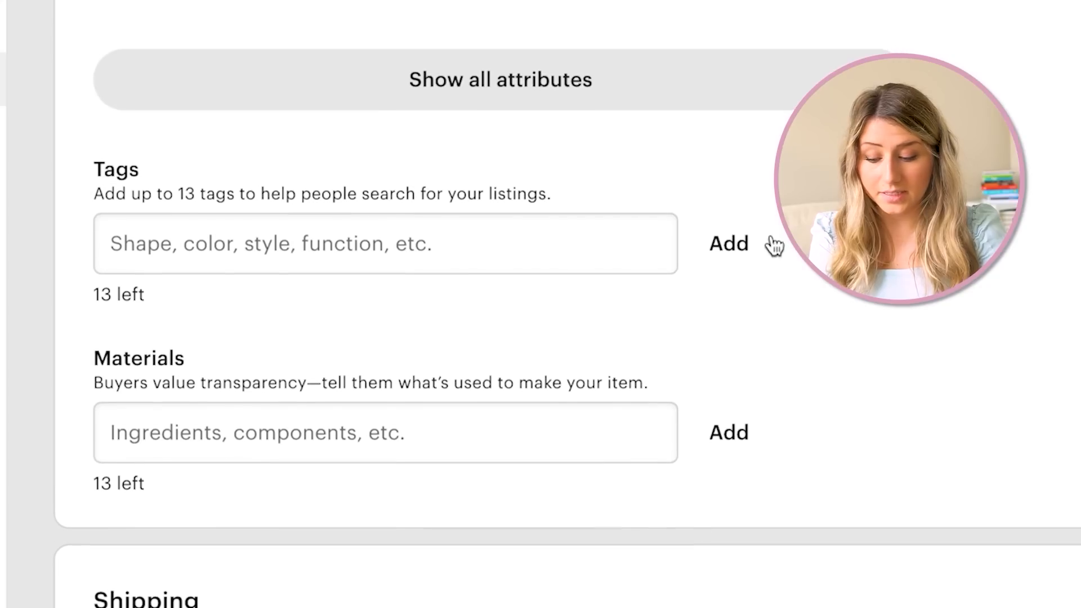
pyautogui.click(537, 260)
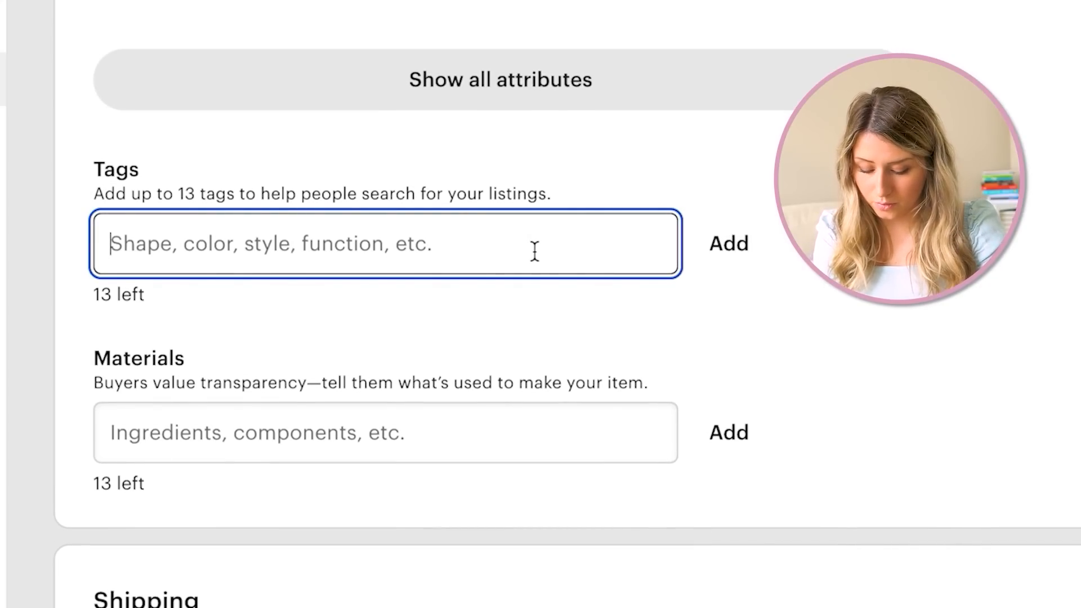
pyautogui.write('hedgehog')
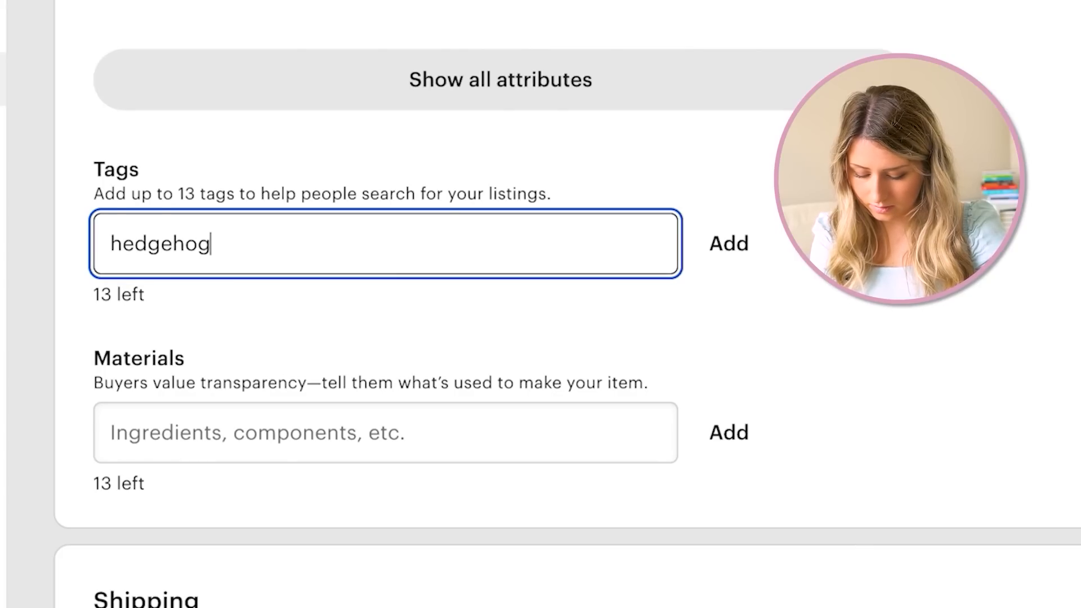
pyautogui.write(' gifts')
pyautogui.press('Return')
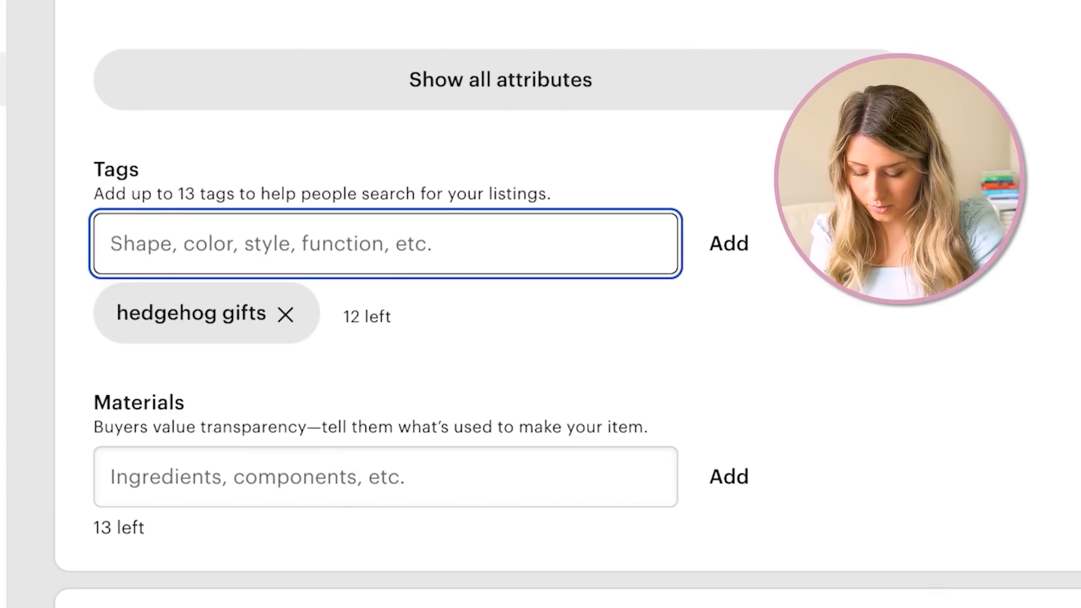
# Add "animal pet lover" as a search tag for the listing.
pyautogui.write('hedgeh')
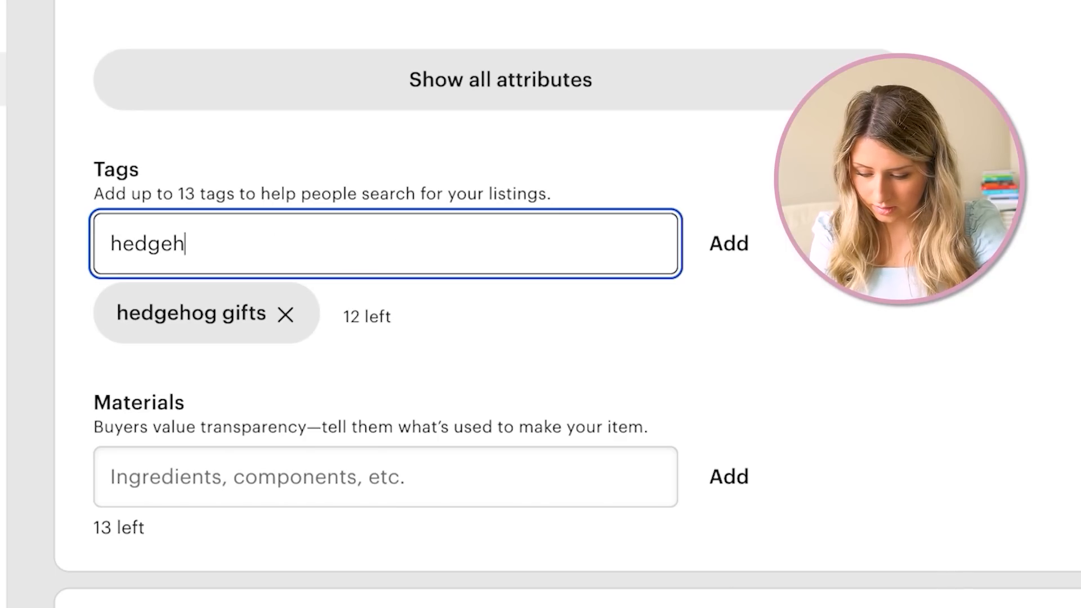
pyautogui.write('og l')
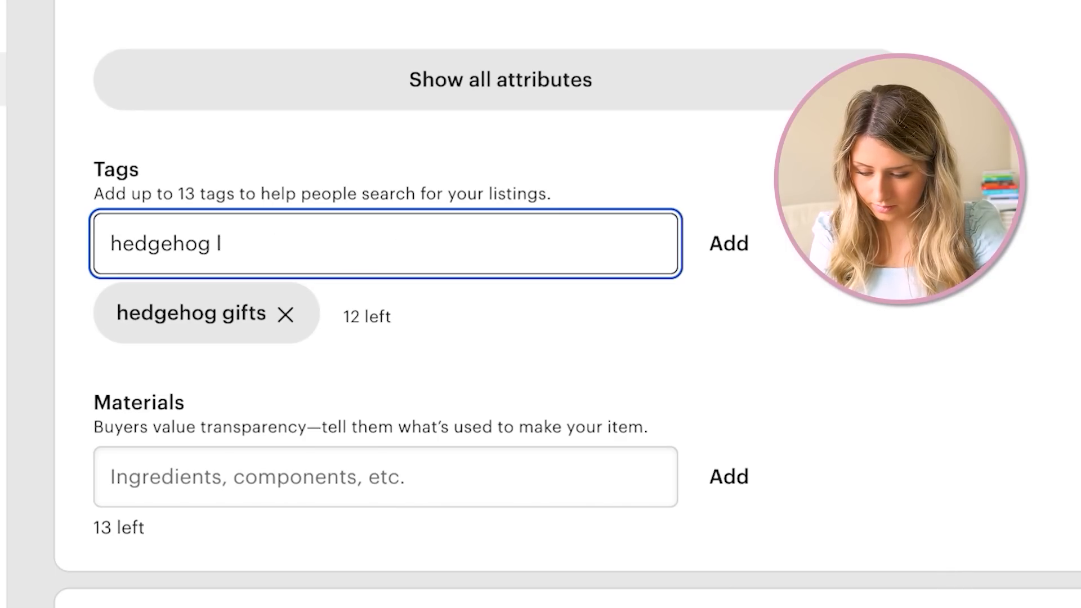
pyautogui.press('BackSpace')
pyautogui.write('animal ')
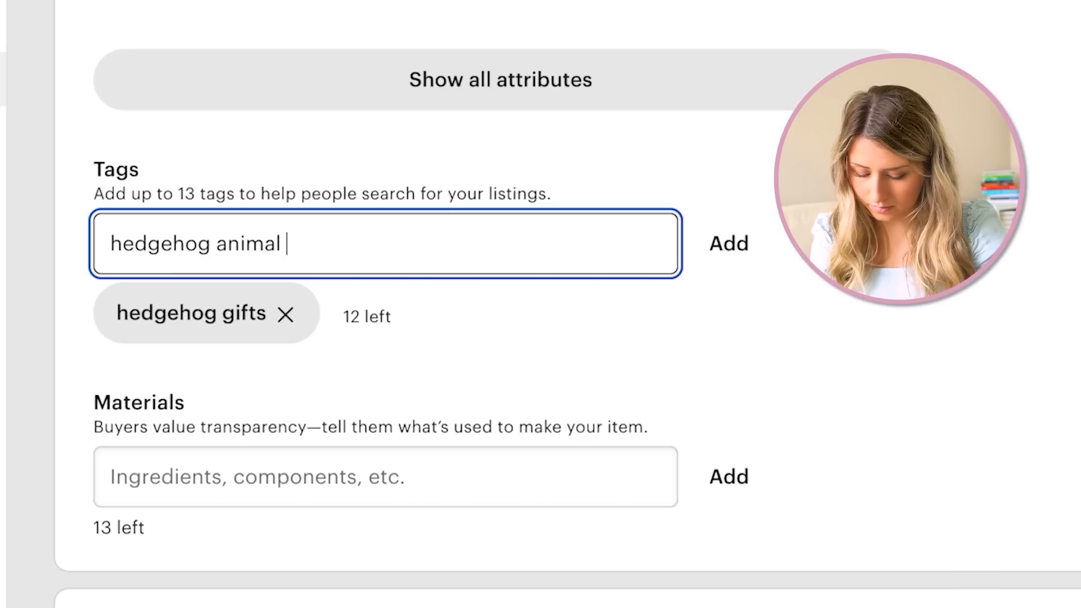
pyautogui.write('lover')
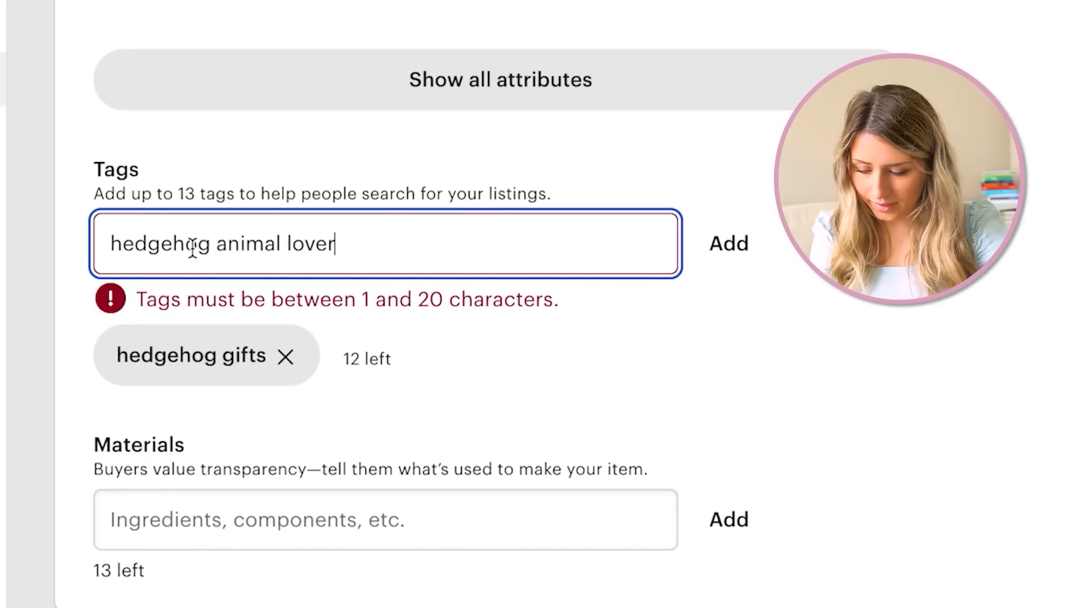
pyautogui.moveTo(217, 243); pyautogui.dragTo(79, 234)
pyautogui.press('BackSpace')
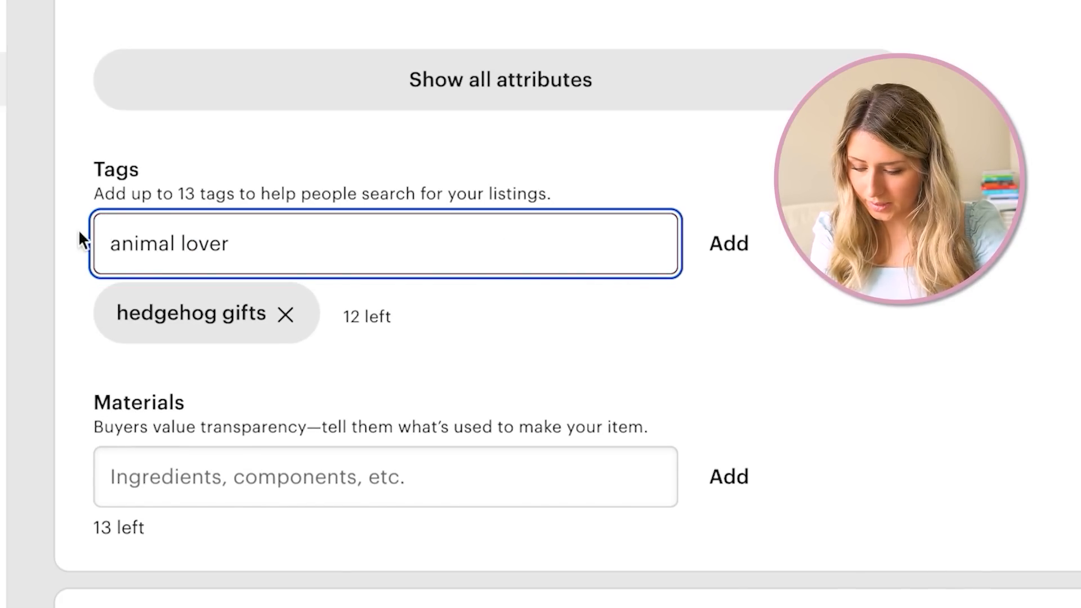
pyautogui.click(176, 245)
pyautogui.write('pet')
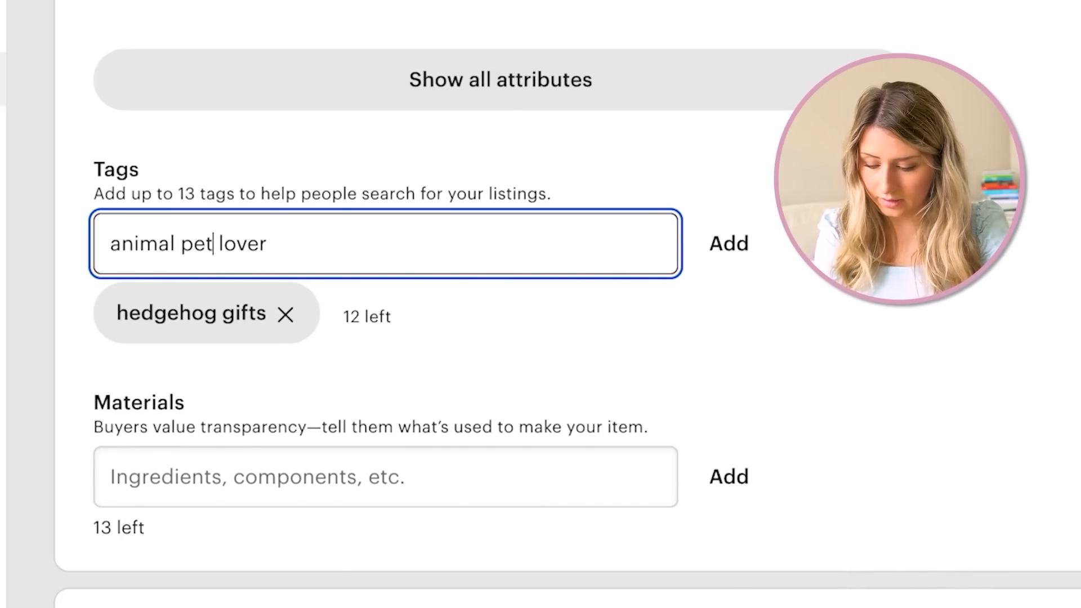
pyautogui.press('Return')
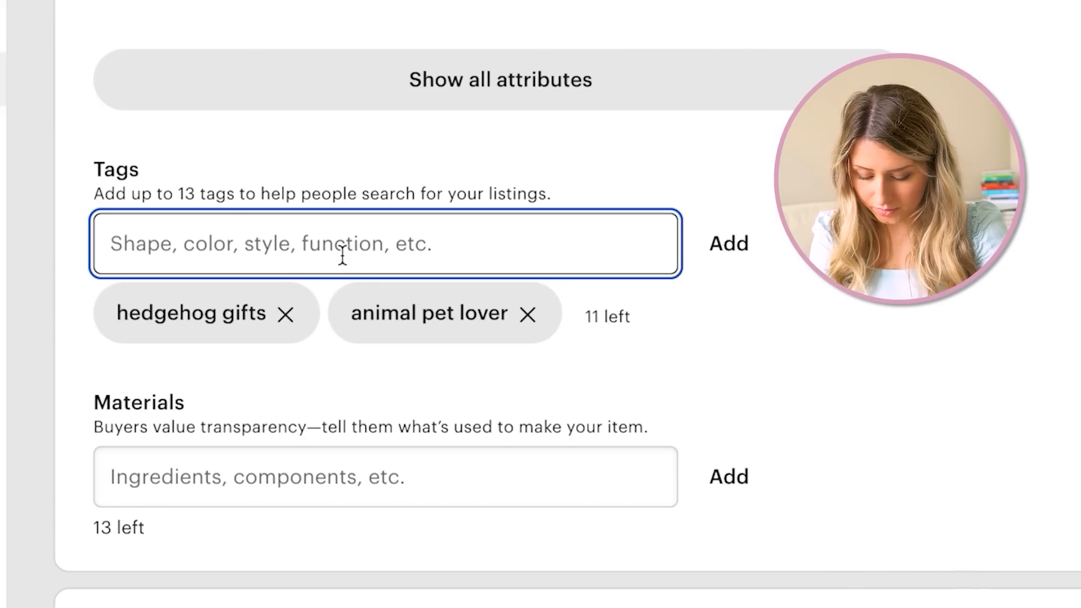
# Add the search tags "gift for birthday", "hedge hog mama" and "hedgehog mother mom" to the listing.
pyautogui.write('gift')
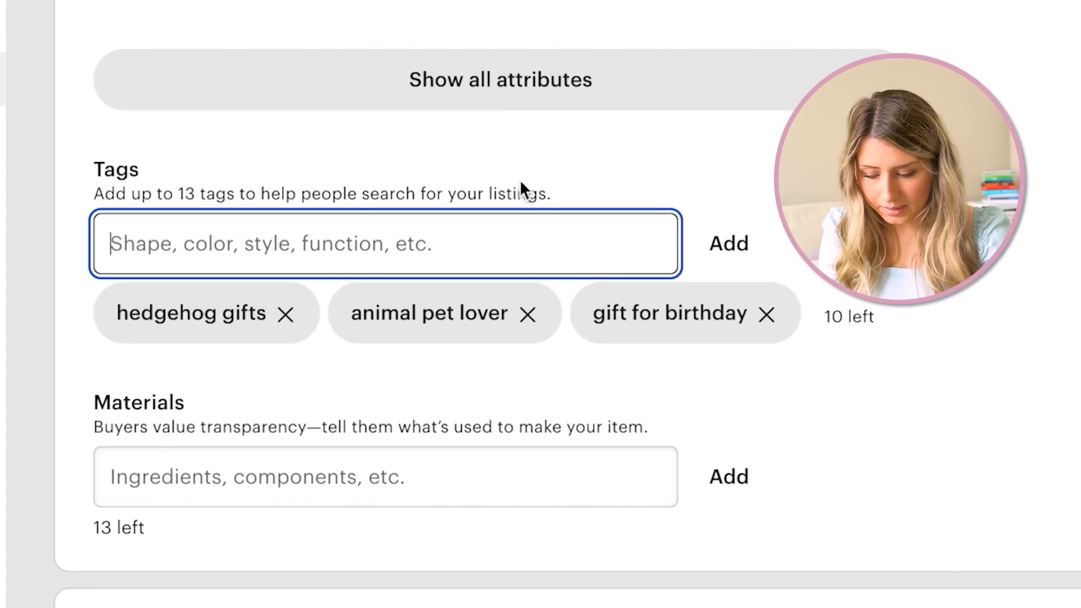
pyautogui.write('hedge ho')
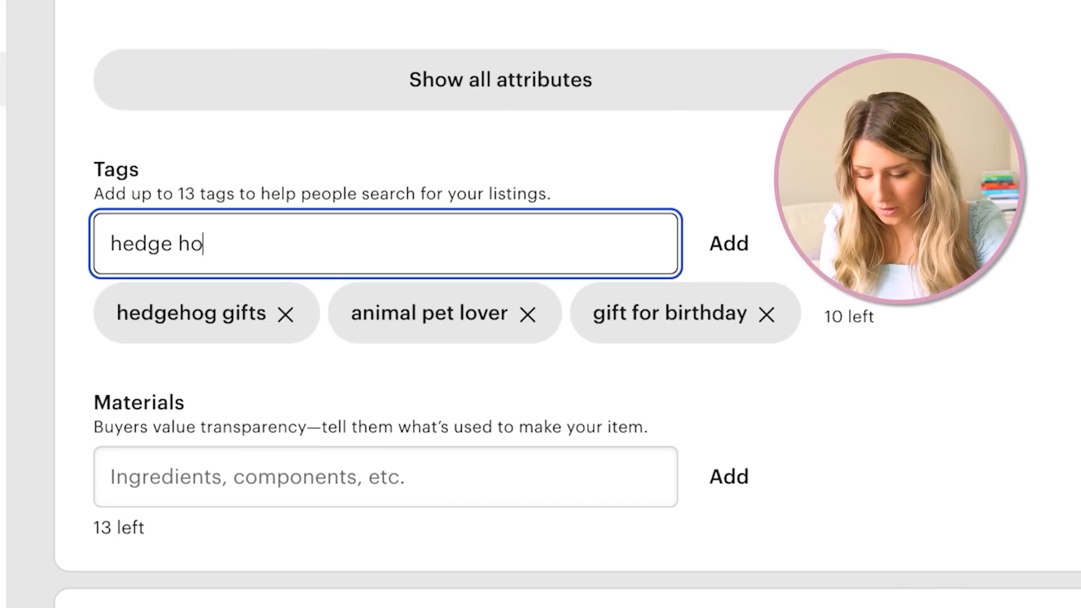
pyautogui.write('g mama')
pyautogui.press('Return')
pyautogui.write('her mom')
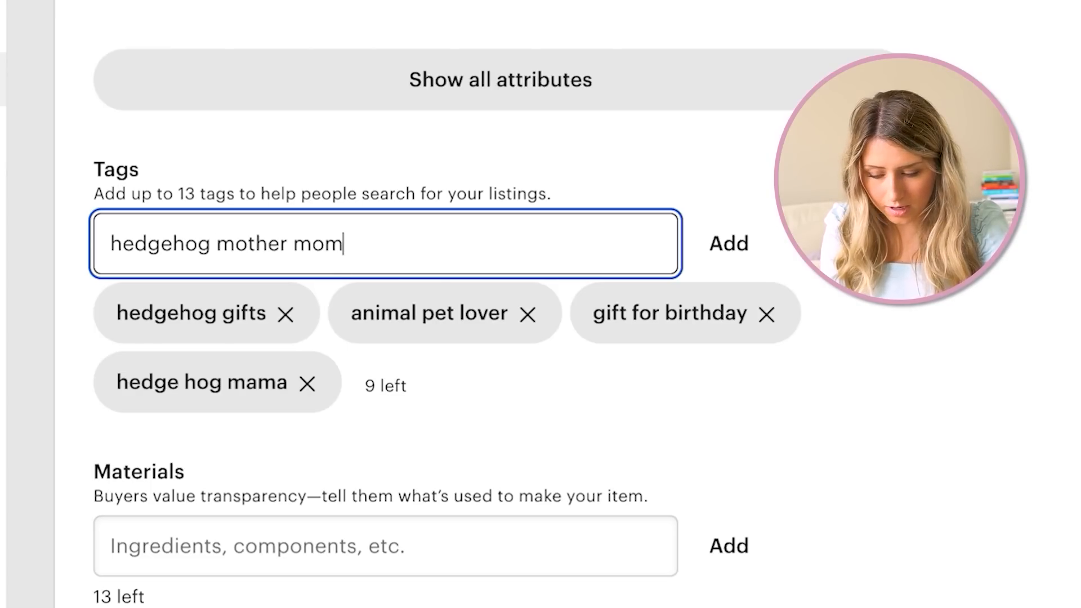
pyautogui.press('Return')
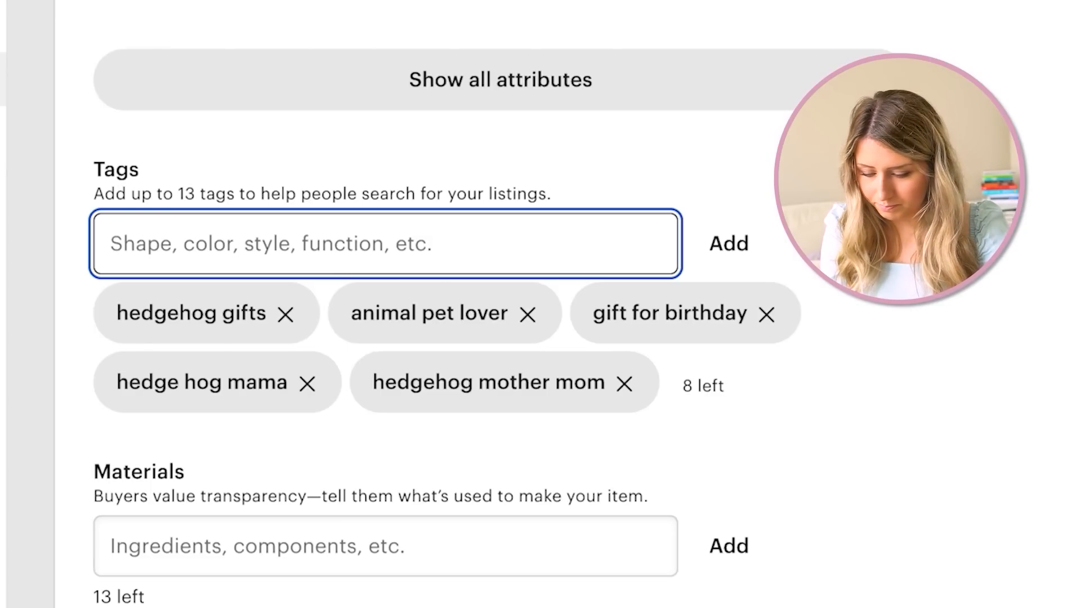
# Add "for her for him" and "exotic animal lover" to the listing's search tags.
pyautogui.write('g')
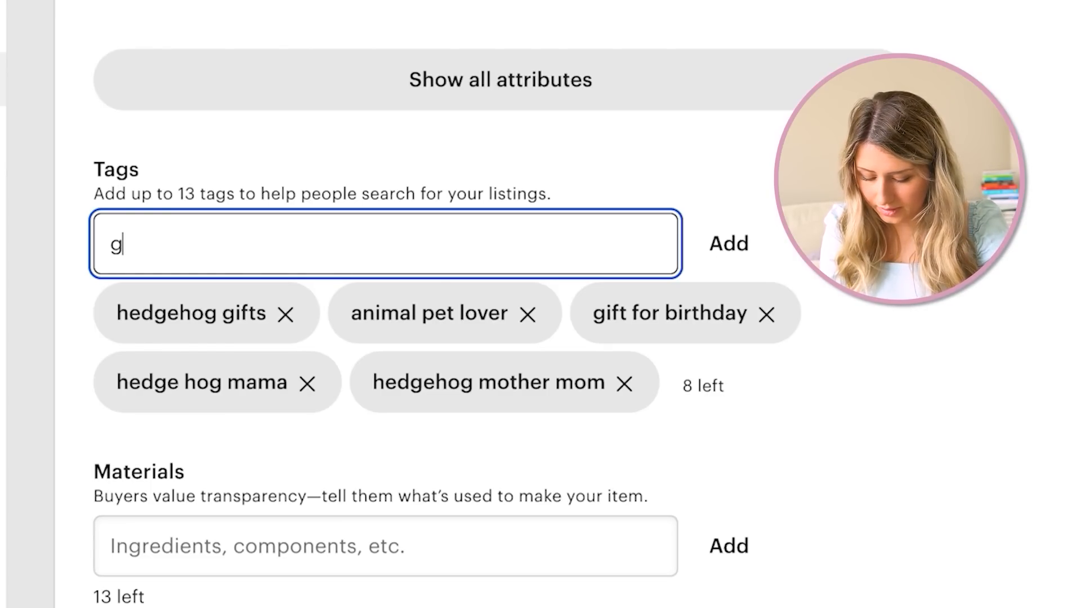
pyautogui.press('BackSpace')
pyautogui.write('for her for him')
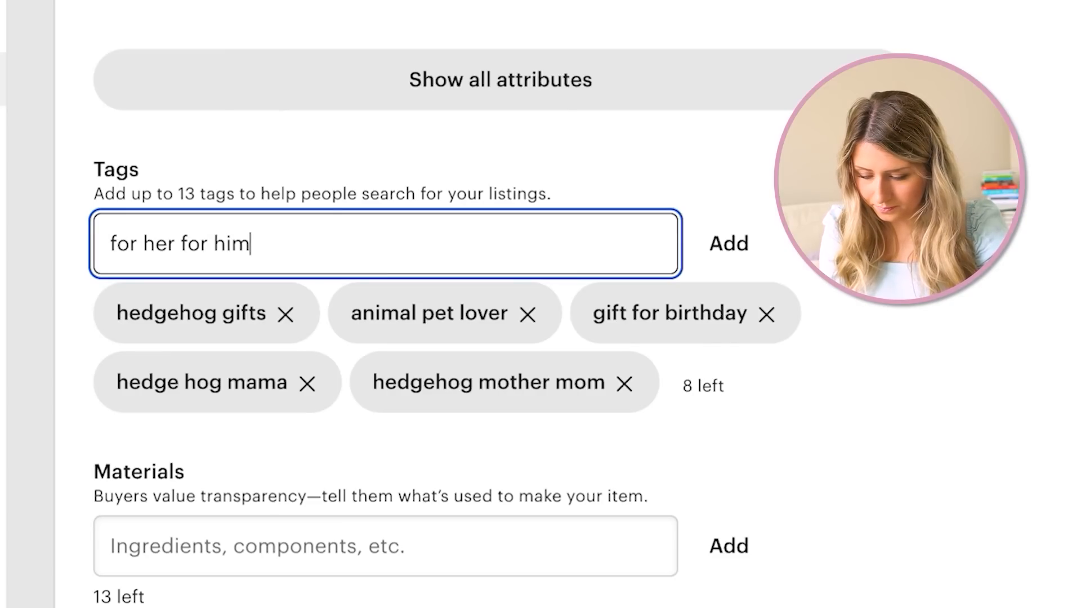
pyautogui.press('Return')
pyautogui.write('exotic animal')
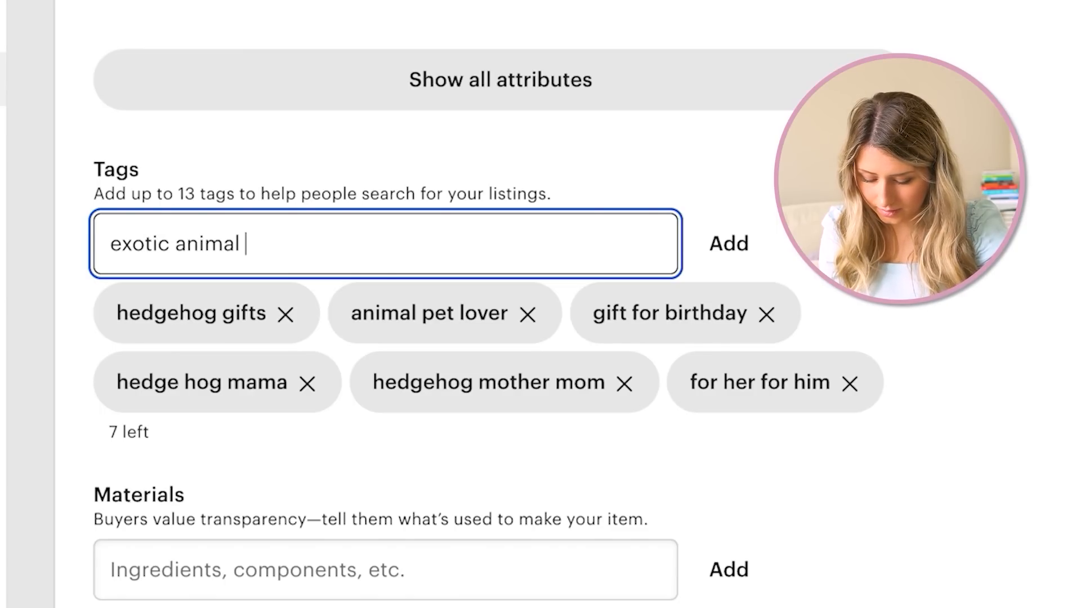
pyautogui.write(' lover')
pyautogui.press('Return')
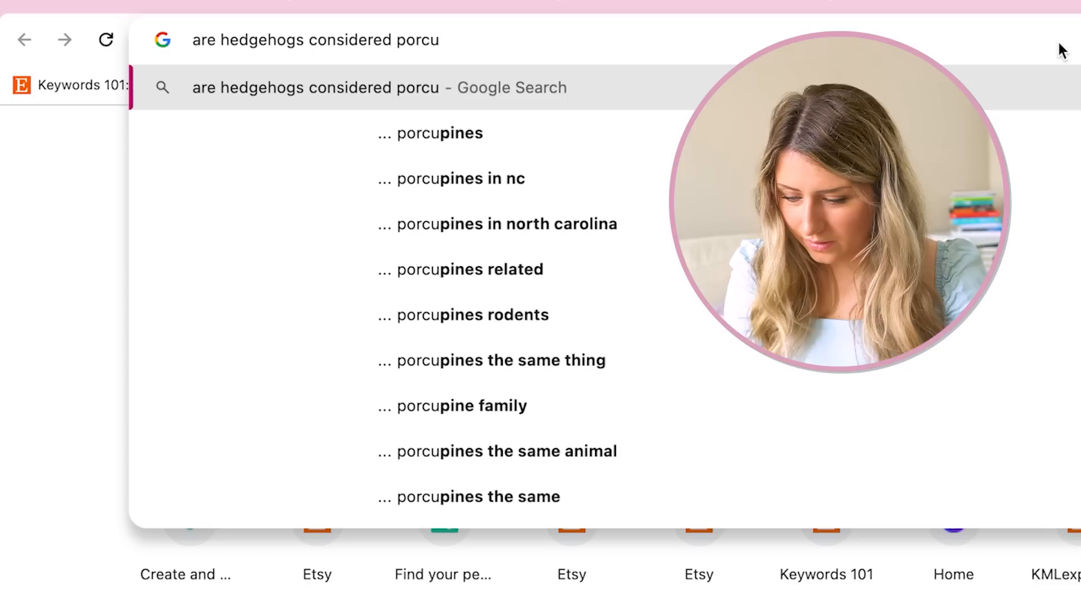
# Search Google for "are hedgehogs considered porcupines" and add "rodent owner gift" to the Etsy listing's tags.
pyautogui.write('pines')
pyautogui.press('Return')
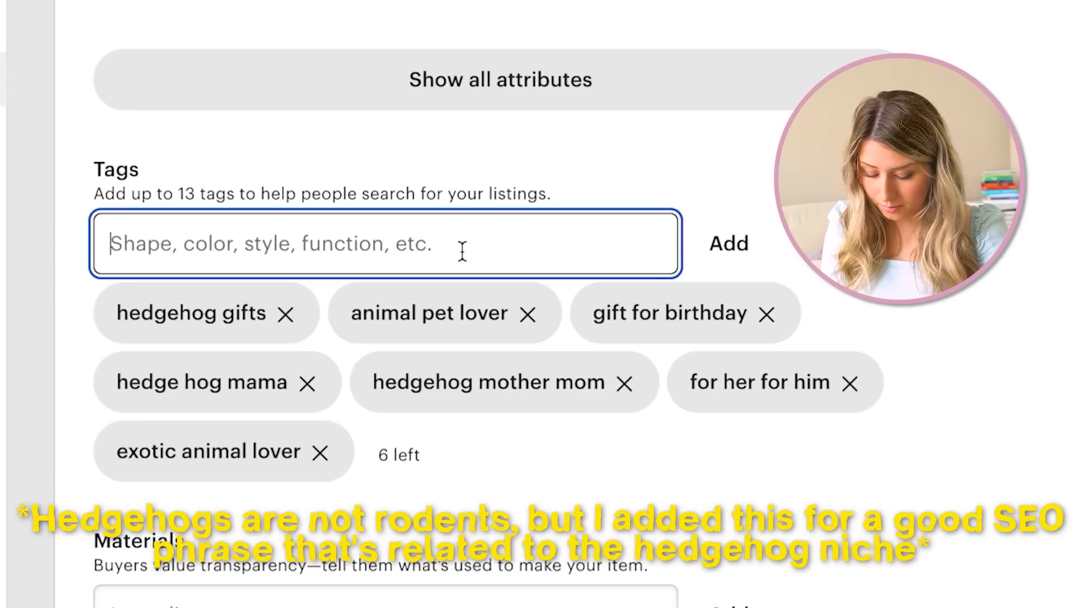
pyautogui.write('rodent owner gift')
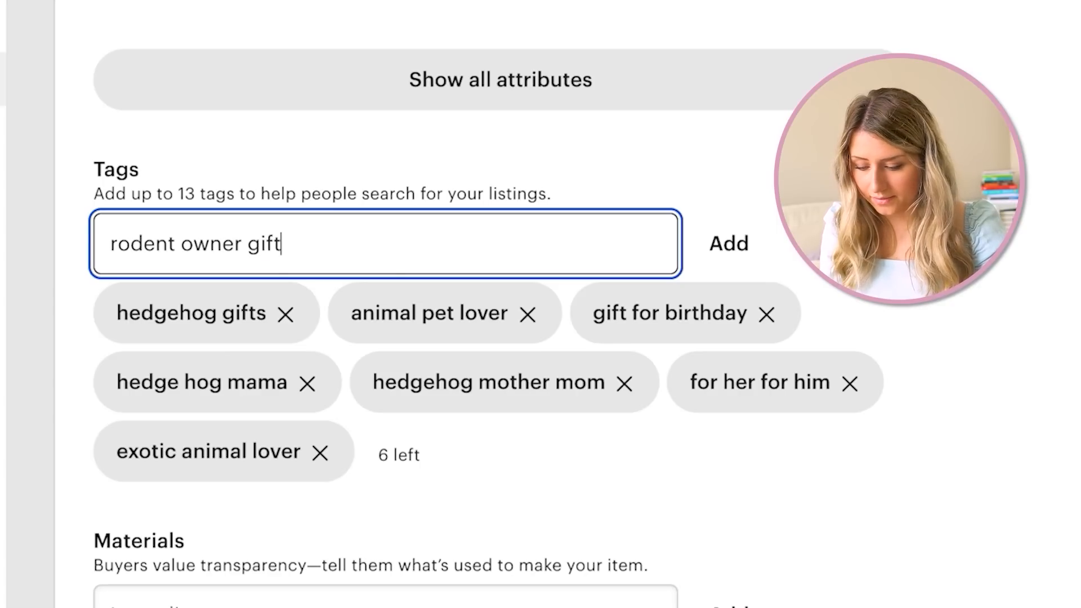
pyautogui.press('Return')
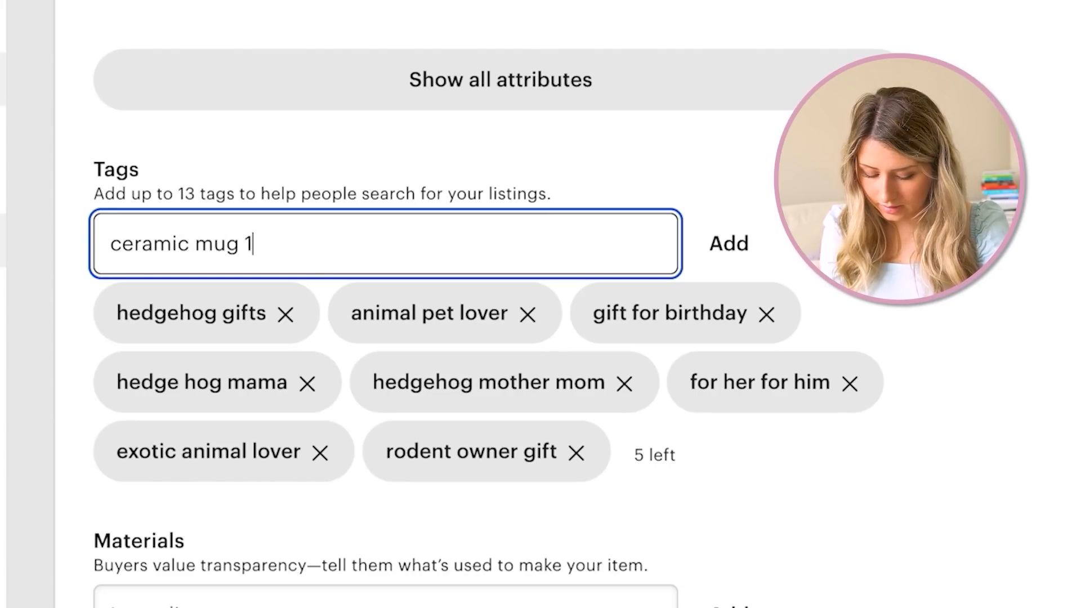
# Add the tags "ceramic mug 11 oz", "cute funny mugs", "pet hedgehog gift" and "cute animal mug" to the listing.
pyautogui.press('Return')
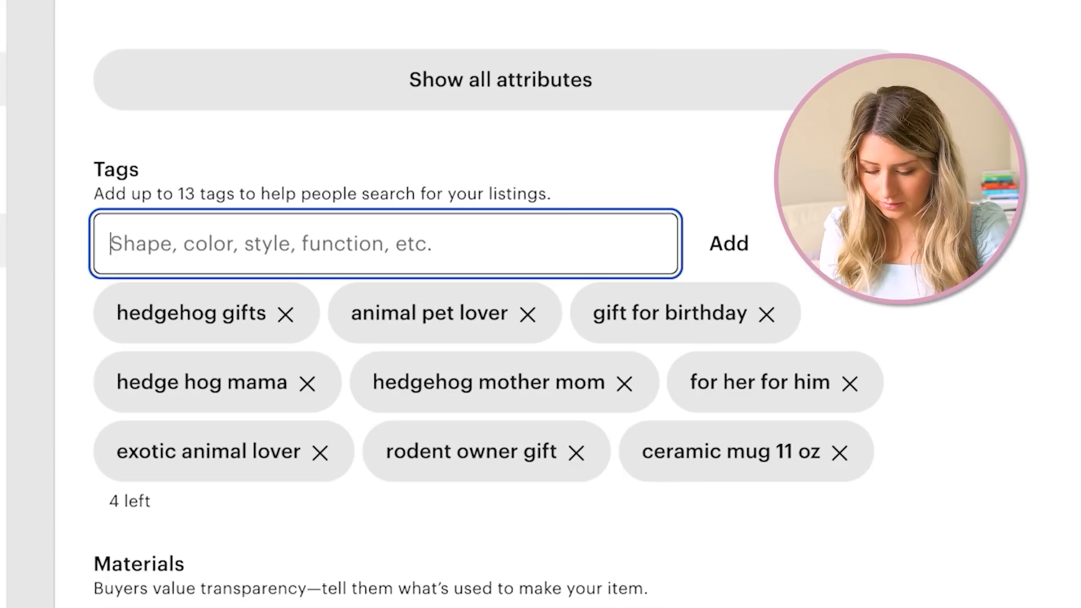
pyautogui.write('cute funny mugs')
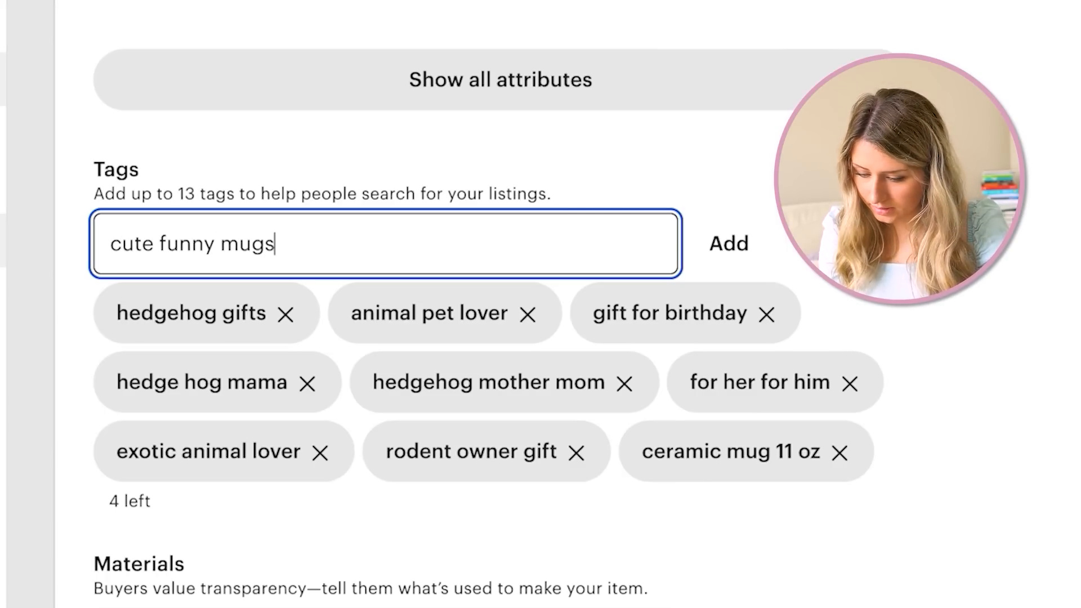
pyautogui.press('Return')
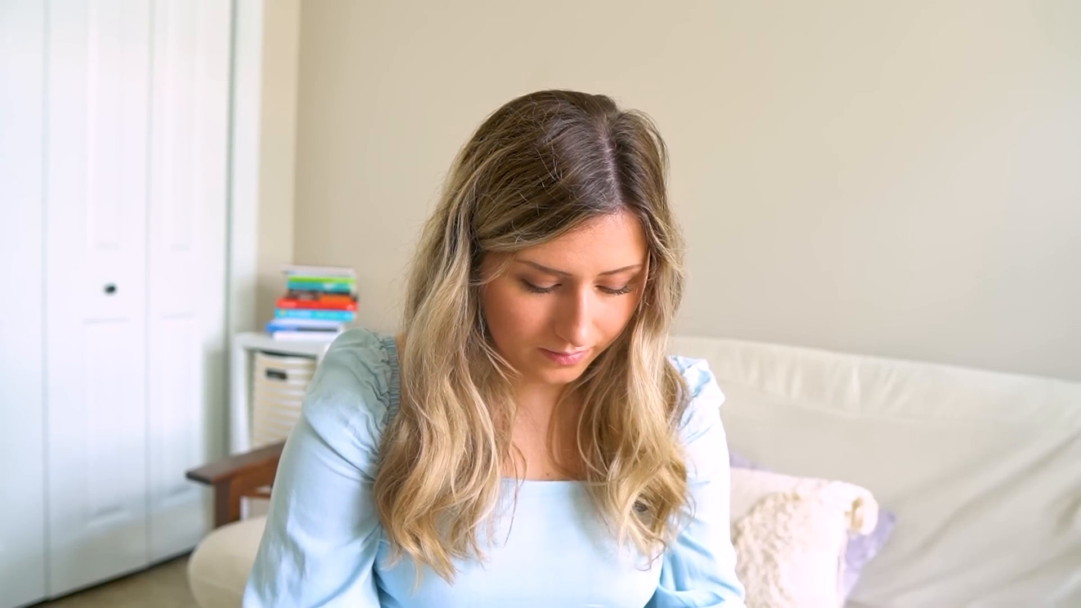
pyautogui.write('m')
pyautogui.write('ug')
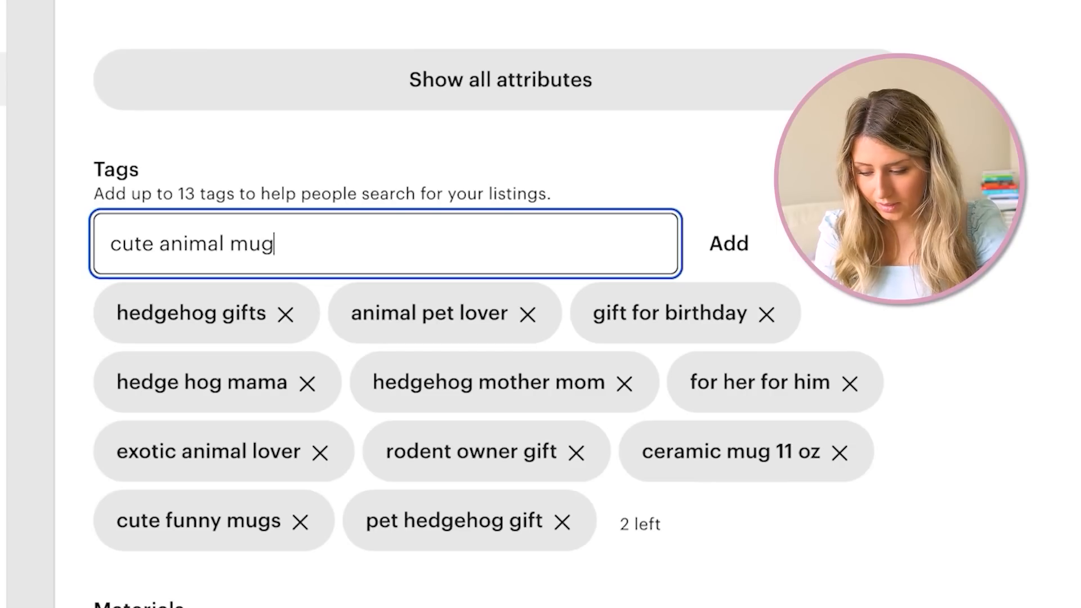
pyautogui.press('Return')
# Fill the last remaining tag slot with "mug for parent".
pyautogui.write('mug for parent')
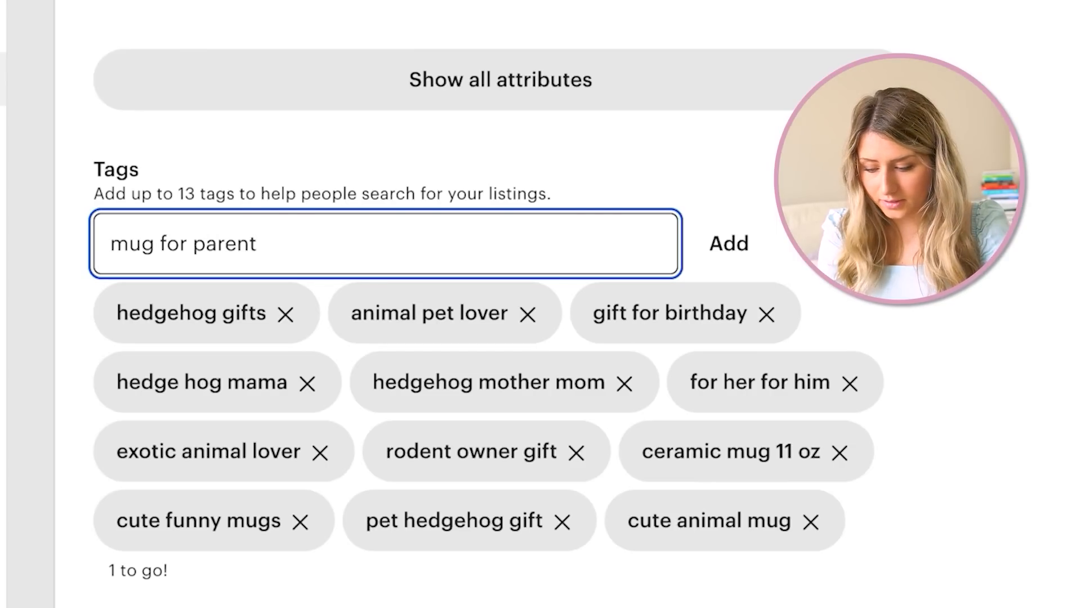
pyautogui.write('\\')
pyautogui.press('BackSpace')
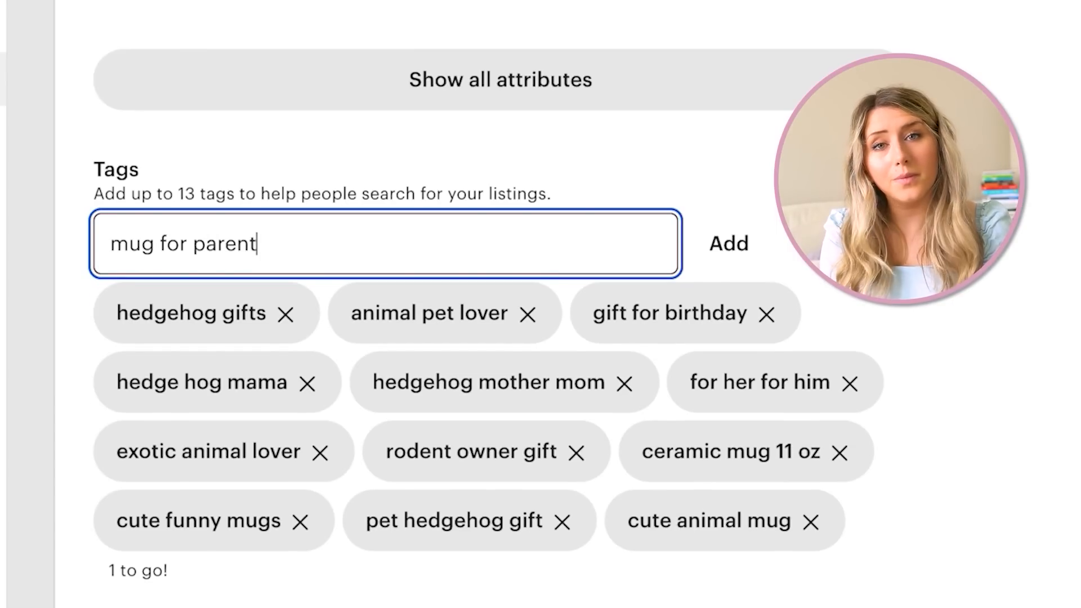
pyautogui.press('Return')
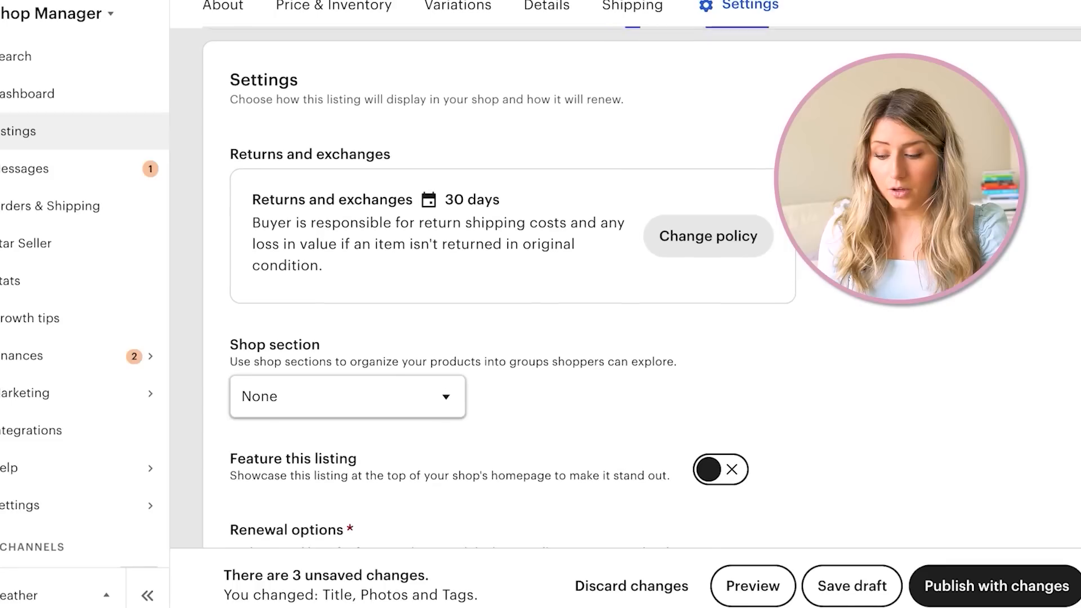
# Assign the listing to the "Mug" shop section in its settings.
pyautogui.scroll(-3, 507, 282)
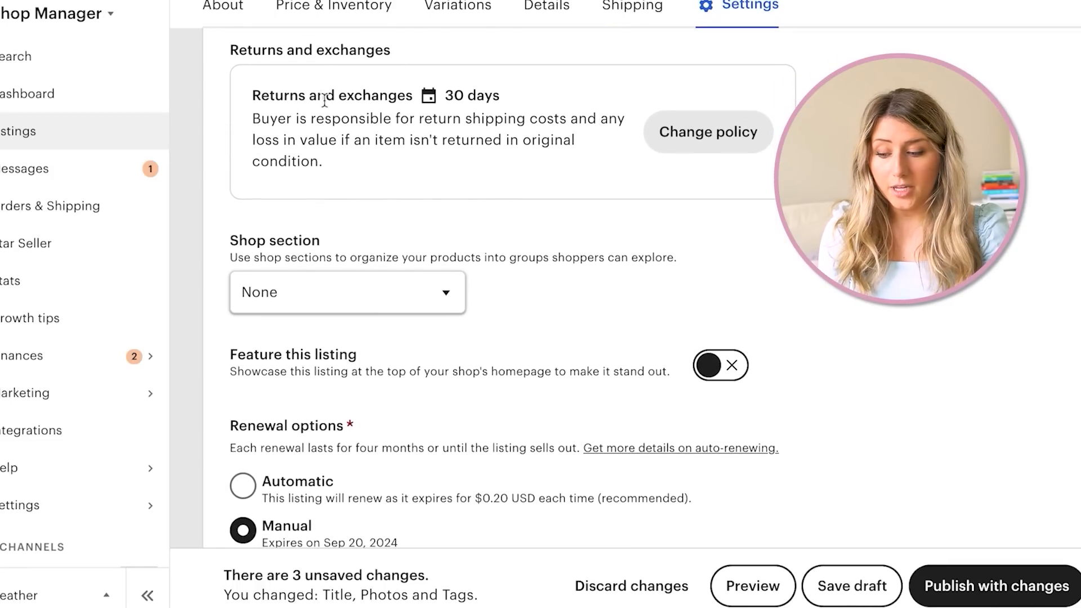
pyautogui.scroll(-2, 401, 180)
pyautogui.click(406, 173)
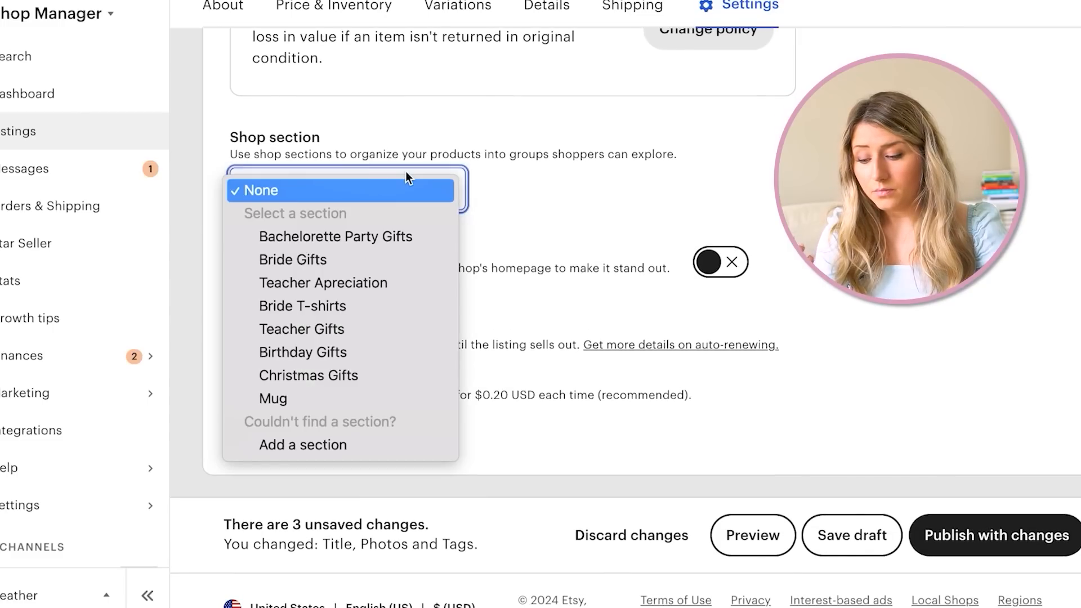
pyautogui.click(353, 398)
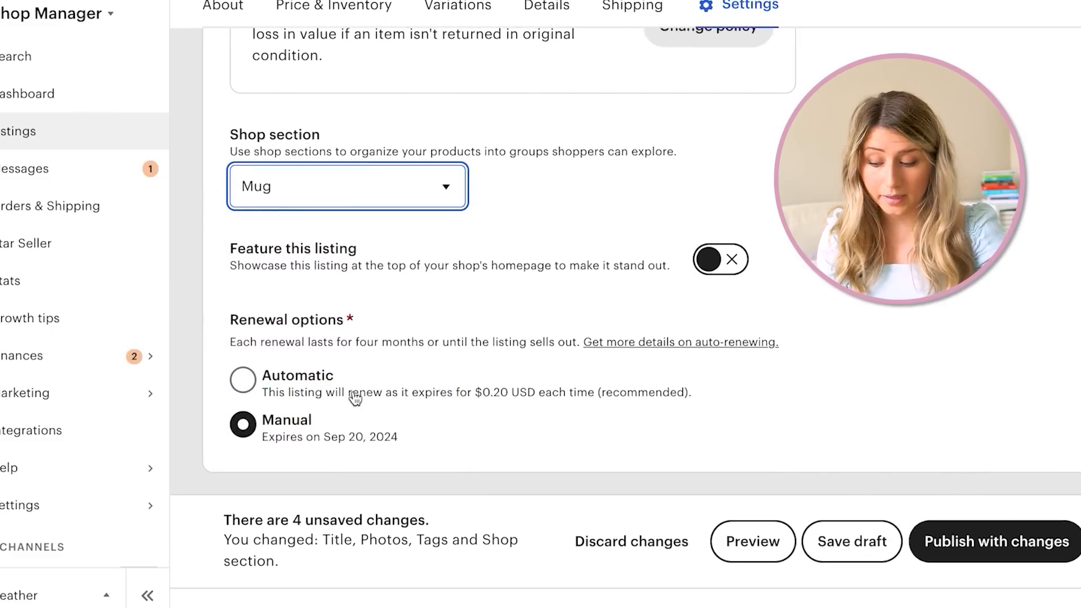
# Try Automatic as the listing's renewal option and return it to Manual.
pyautogui.scroll(-1, 355, 398)
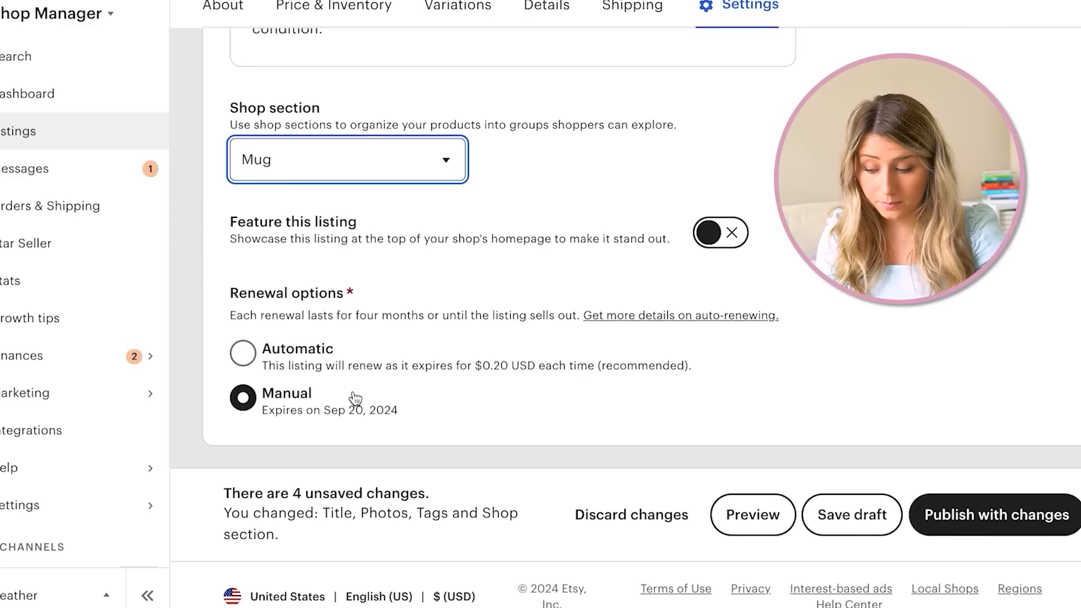
pyautogui.click(323, 360)
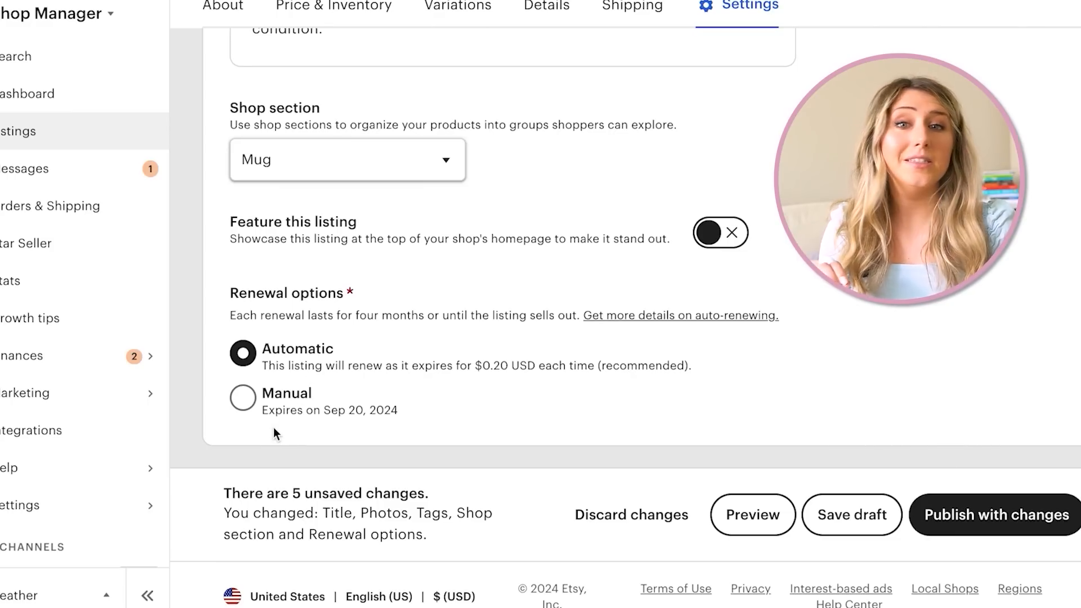
pyautogui.click(275, 404)
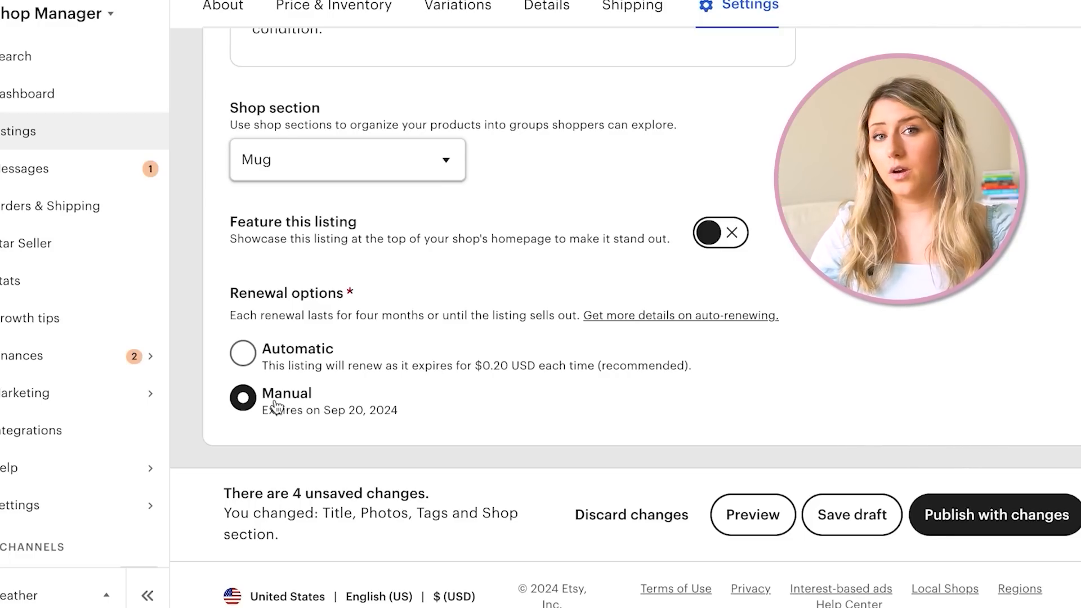
# Publish the listing with its changes, accepting the listing fee, and open the live Hedgehog Mother mug page to review it.
pyautogui.click(1012, 503)
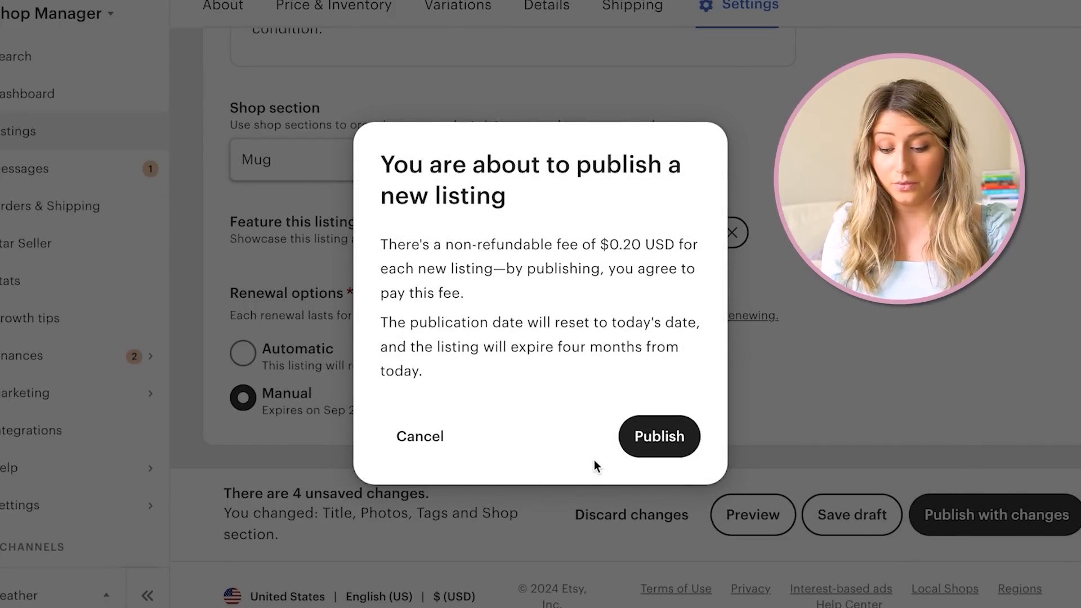
pyautogui.click(643, 442)
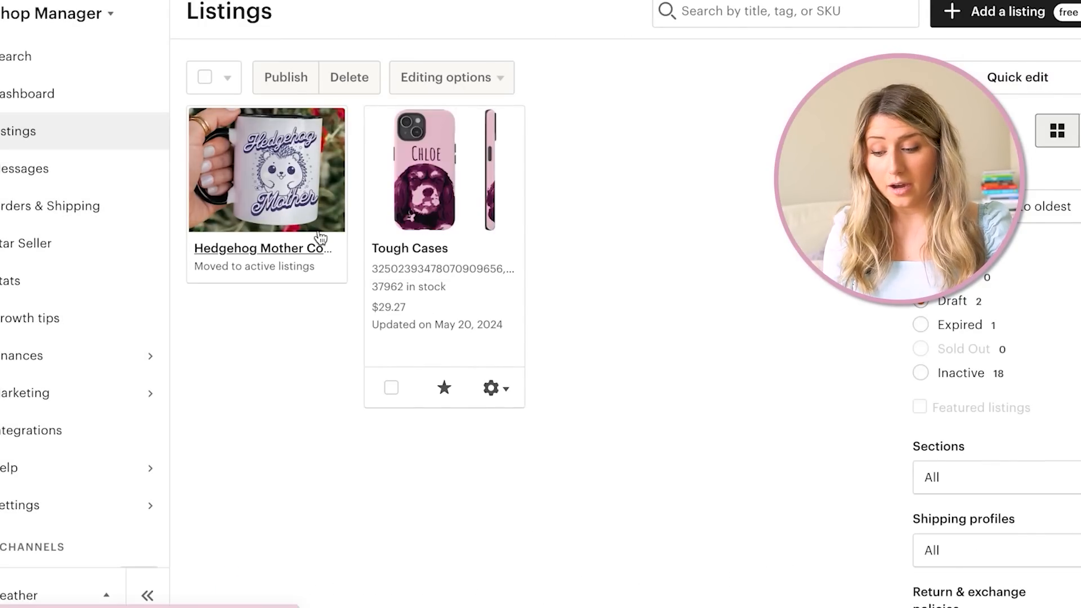
pyautogui.click(298, 192)
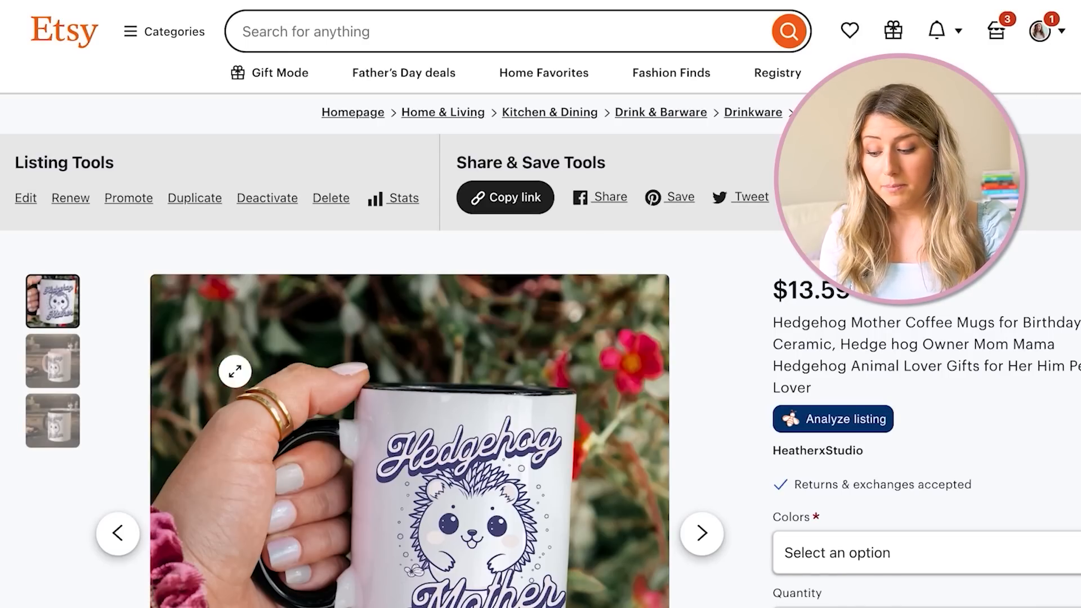
pyautogui.scroll(-2, 54, 366)
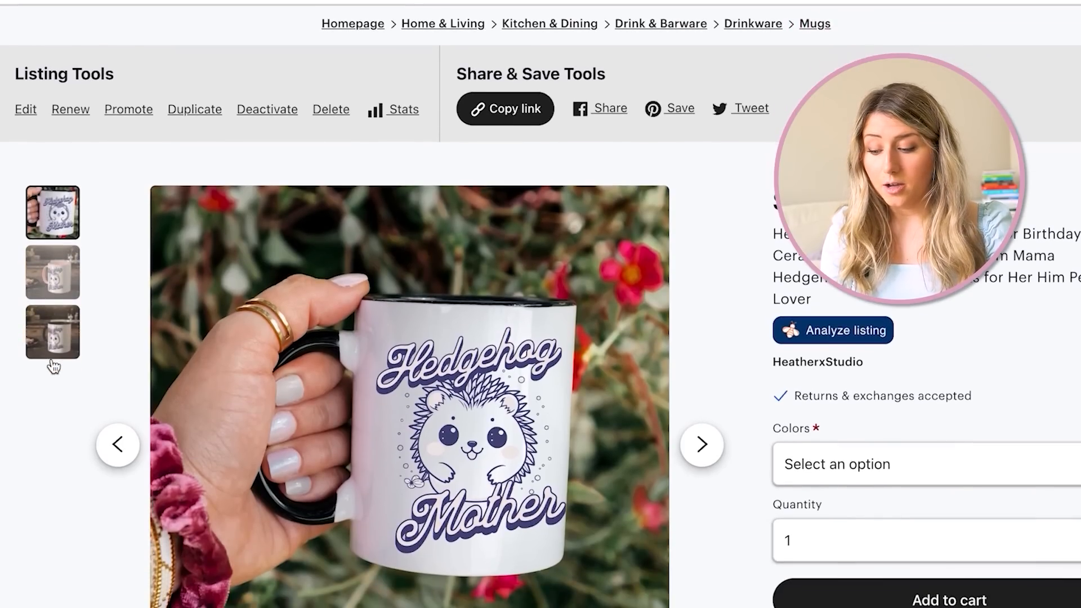
# View the pink and black mug photos in the live listing's gallery.
pyautogui.click(41, 288)
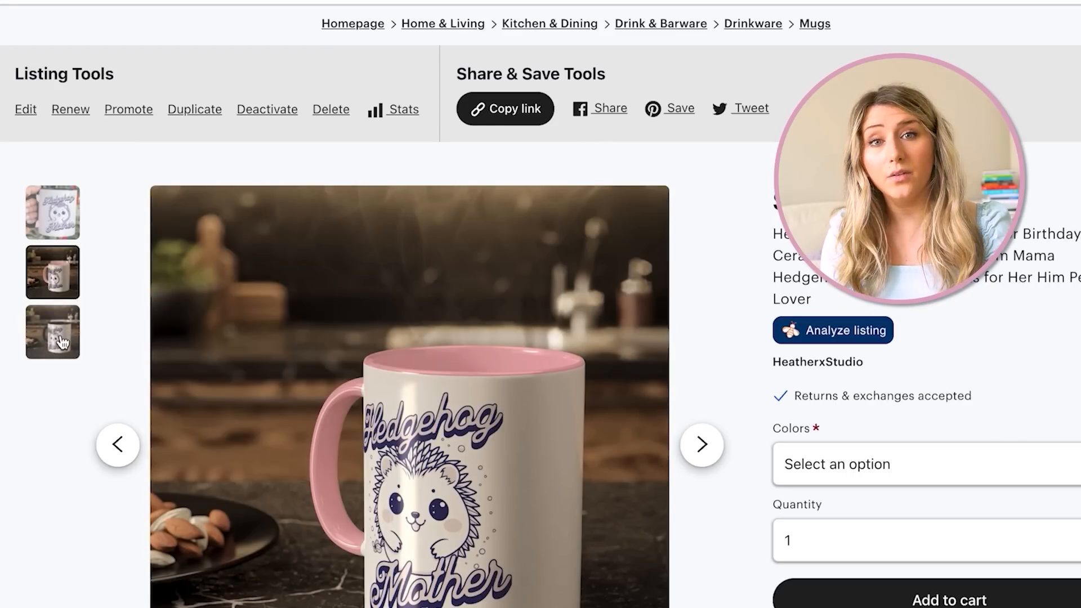
pyautogui.click(59, 337)
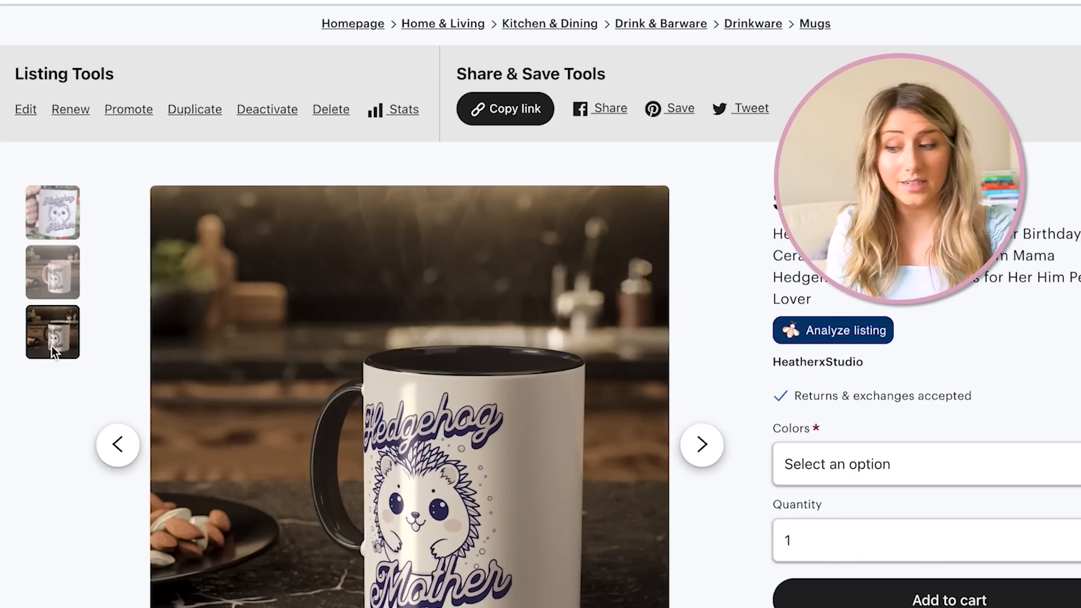
# Switch to EverBee Email and look over its dashboard and recent campaigns.
pyautogui.moveTo(5, 290)
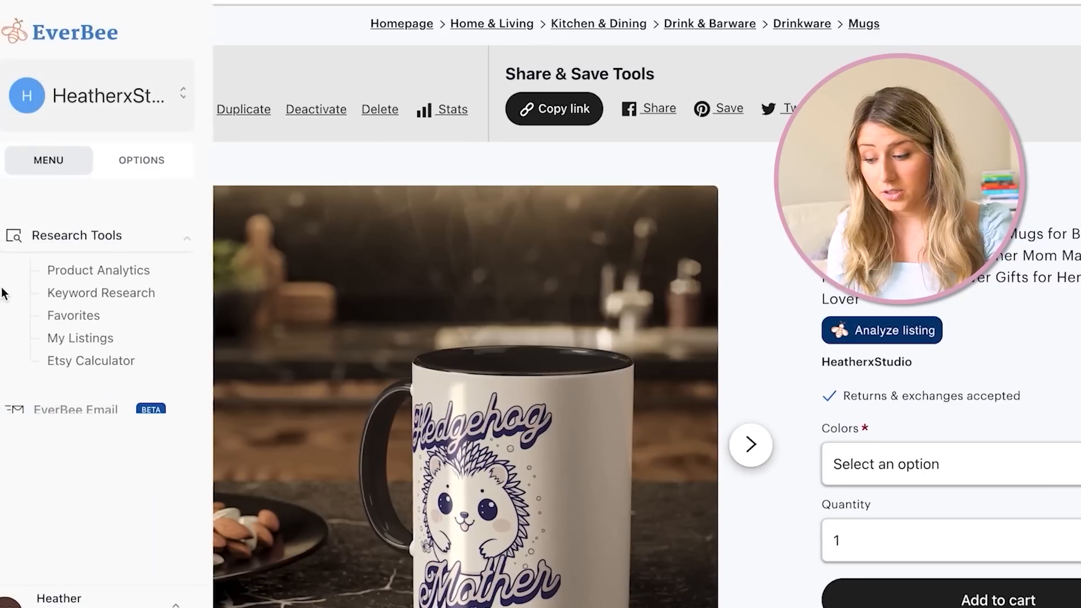
pyautogui.scroll(-2, 80, 365)
pyautogui.click(83, 345)
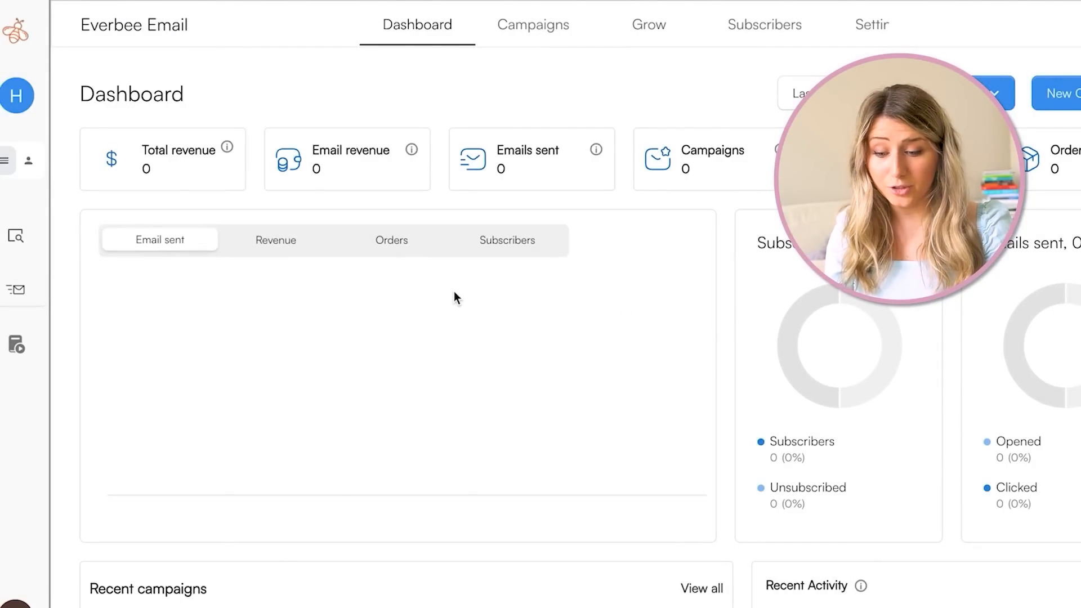
pyautogui.scroll(-3, 566, 304)
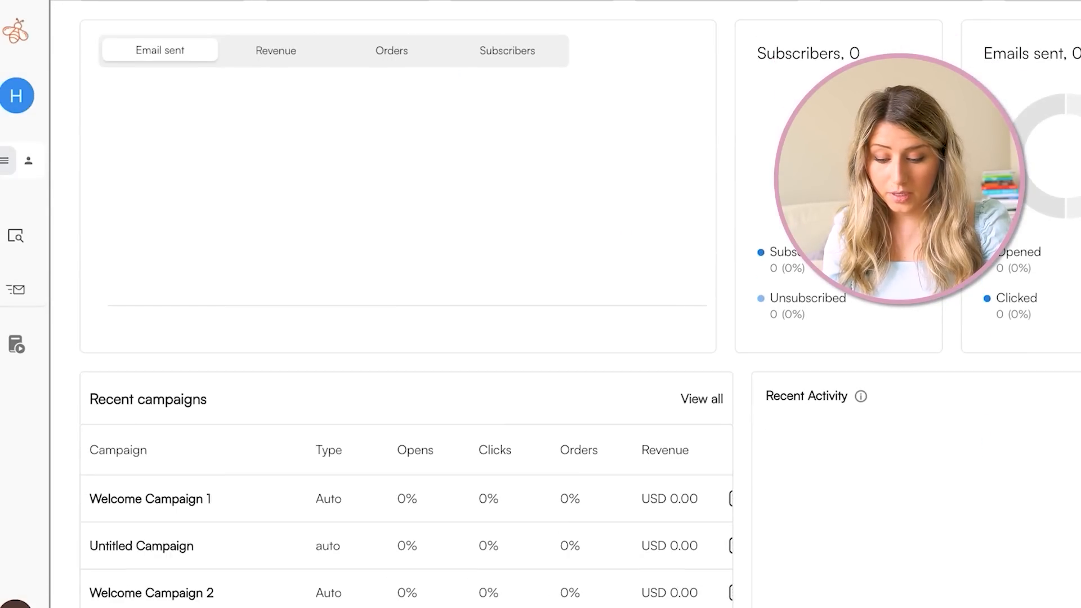
pyautogui.scroll(3, 566, 304)
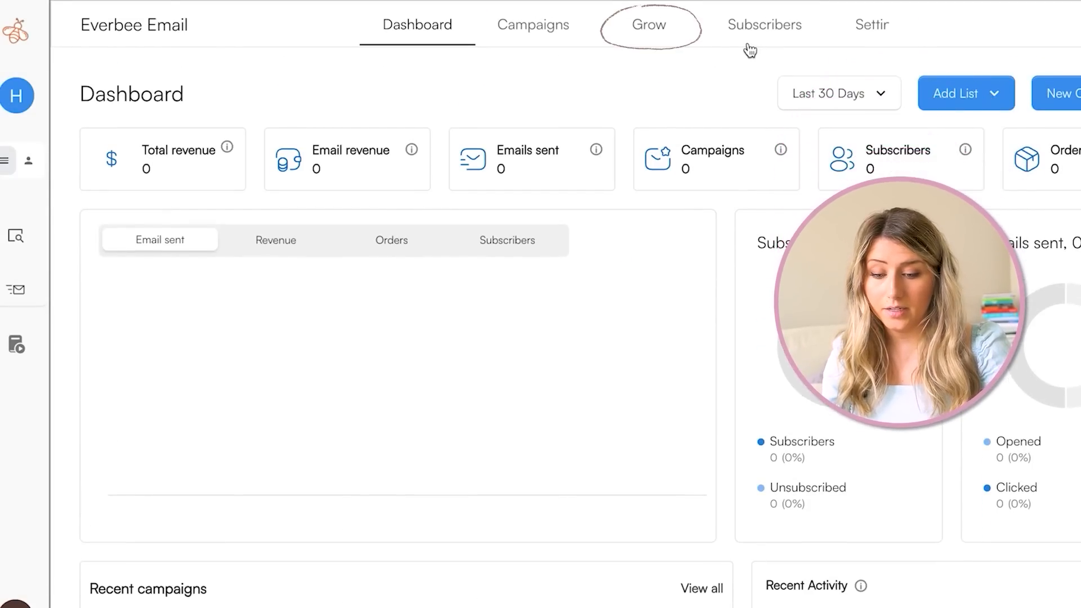
# Find the "Scan to Join" product image among EverBee's Grow tools and download it.
pyautogui.click(648, 43)
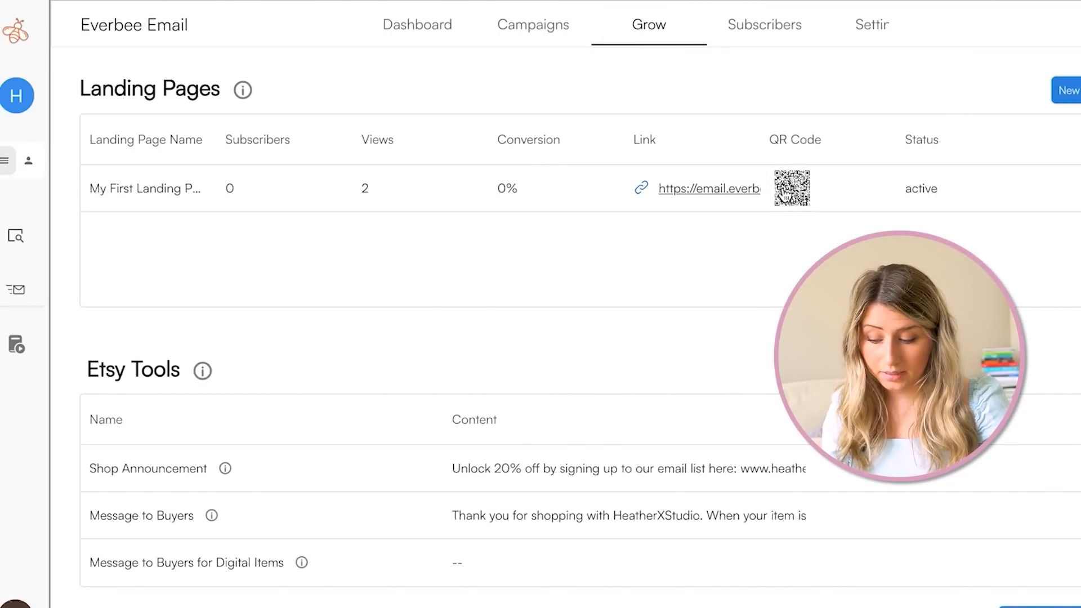
pyautogui.scroll(-2, 784, 196)
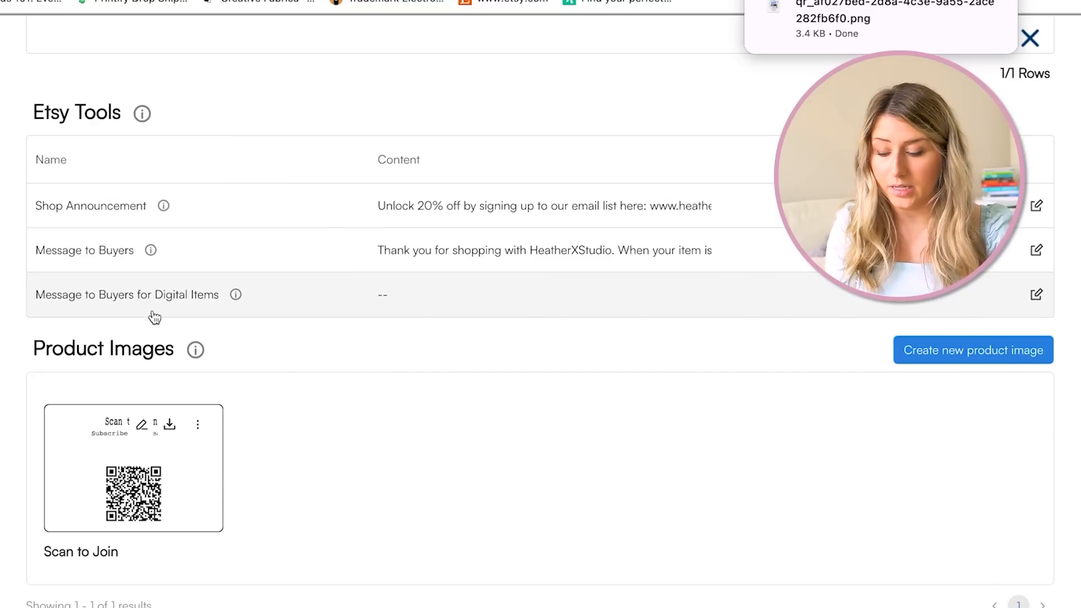
pyautogui.click(169, 425)
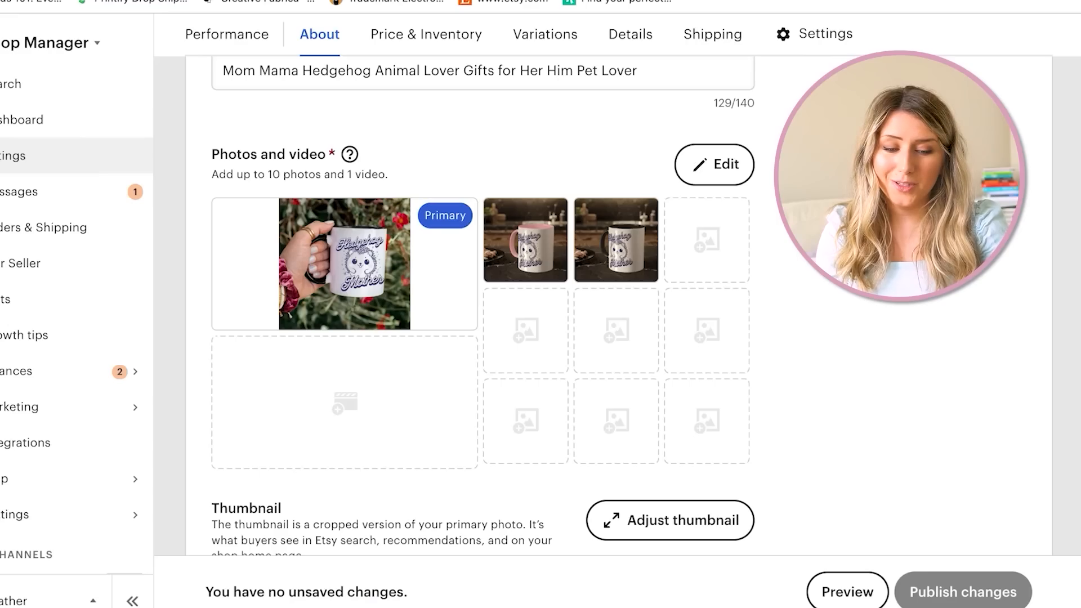
# Add the downloaded template.png to the Etsy listing's photos after the black mug photo and publish the changes.
pyautogui.click(1004, 2)
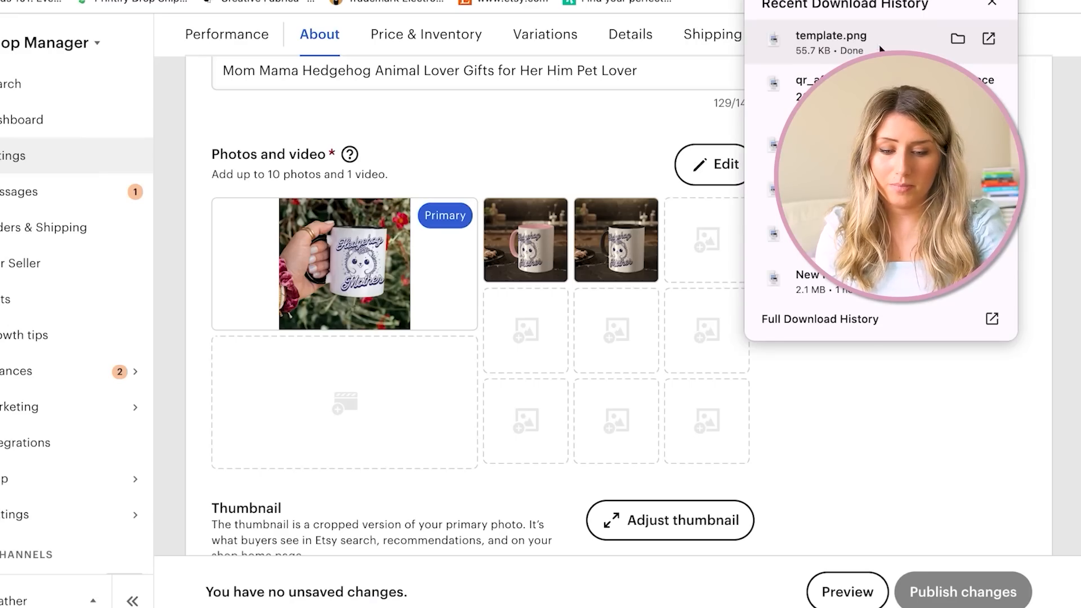
pyautogui.moveTo(881, 50); pyautogui.dragTo(712, 145)
pyautogui.moveTo(676, 223); pyautogui.dragTo(708, 219)
pyautogui.click(1005, 597)
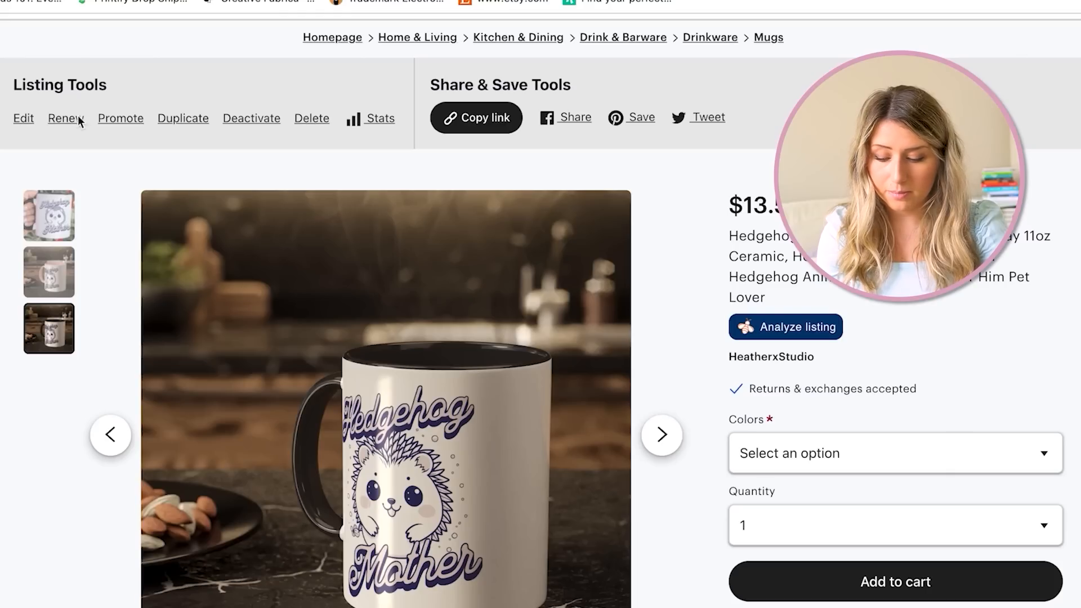
# Review the live listing's gallery, examining the "Scan to Join" QR image and returning to the primary photo.
pyautogui.click(32, 217)
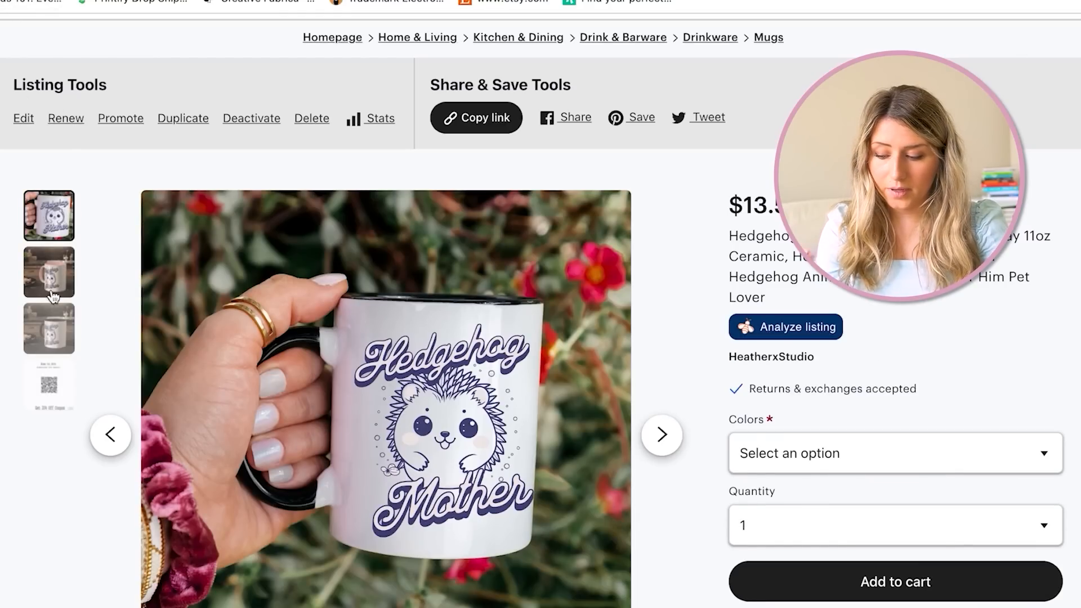
pyautogui.click(61, 388)
pyautogui.scroll(-2, 61, 388)
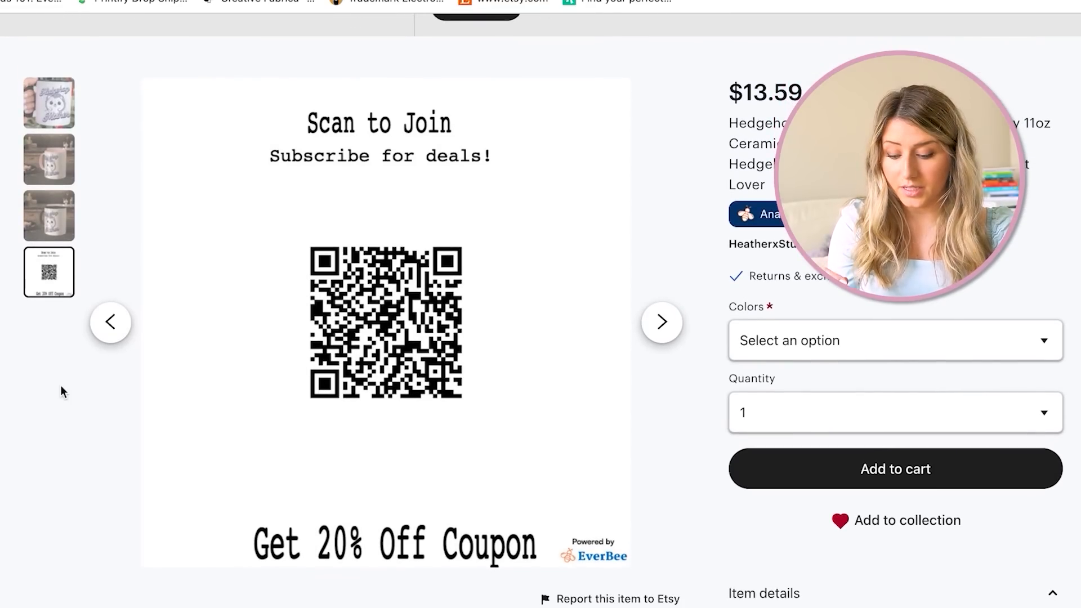
pyautogui.scroll(-1, 60, 385)
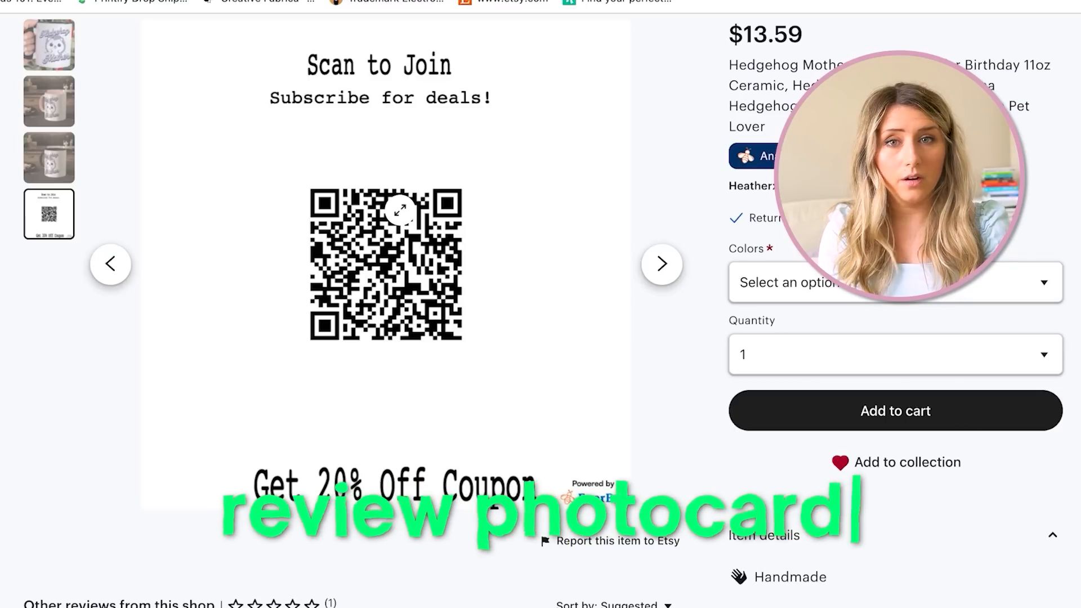
pyautogui.scroll(3, 386, 265)
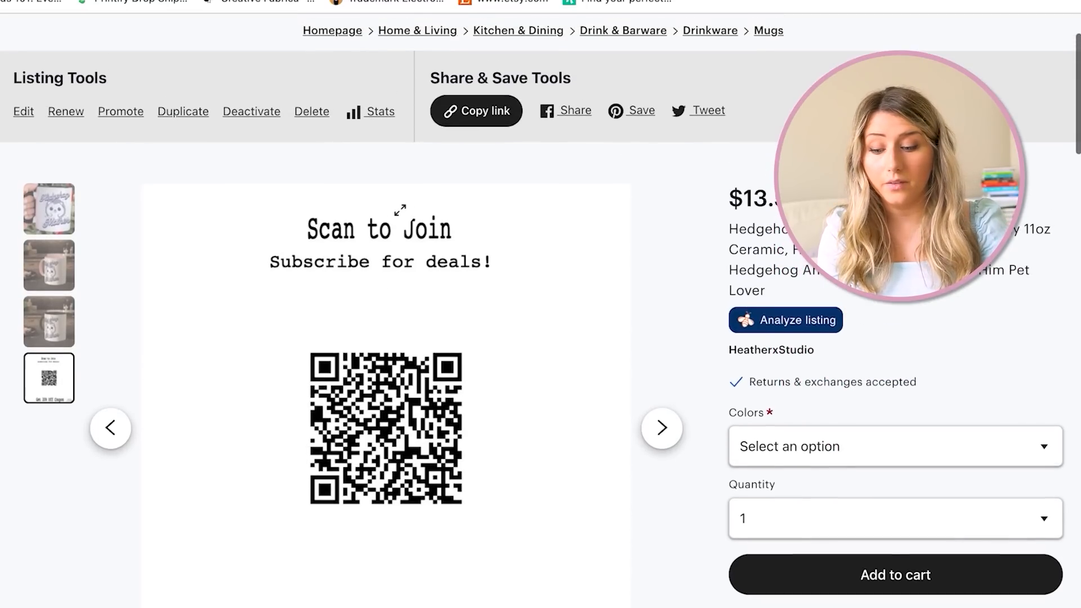
pyautogui.click(49, 207)
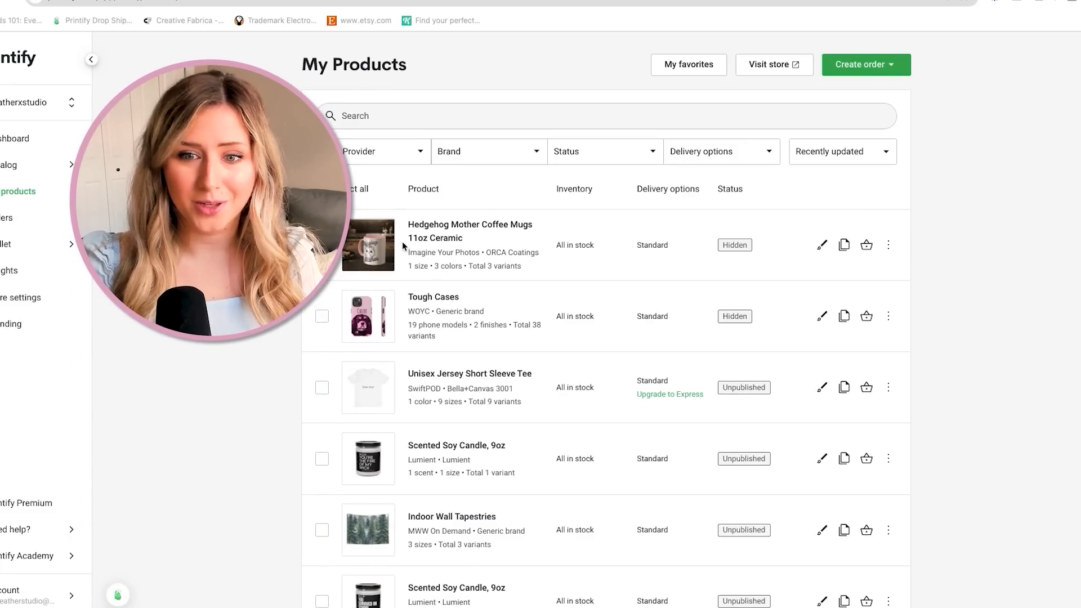
# Open the print provider replacement for Hedgehog Mother Coffee Mugs 11oz Ceramic and try the in-stock-only filter on and off.
pyautogui.click(888, 247)
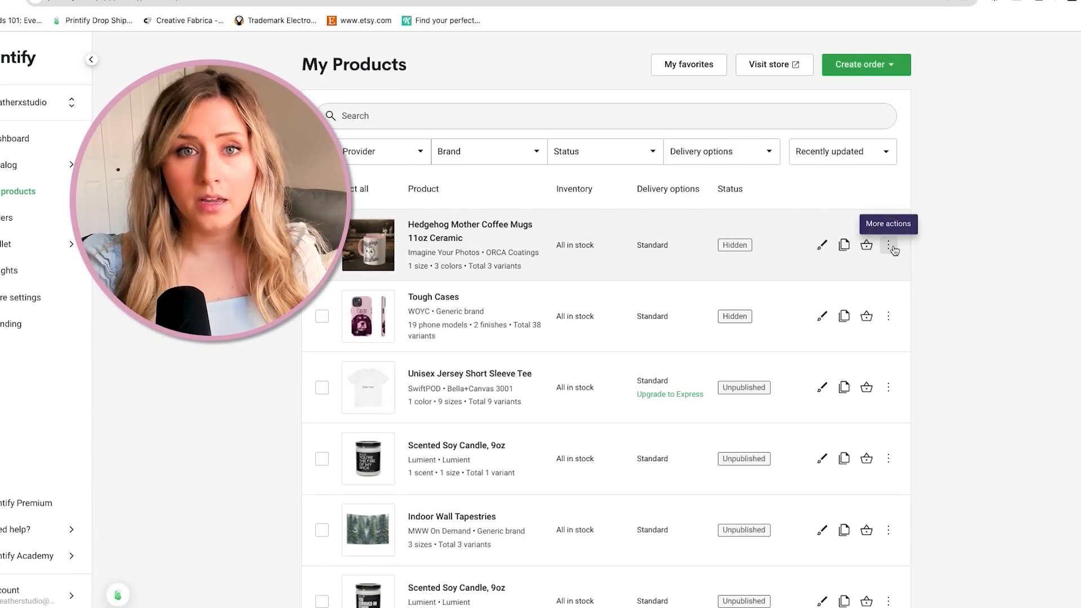
pyautogui.click(889, 246)
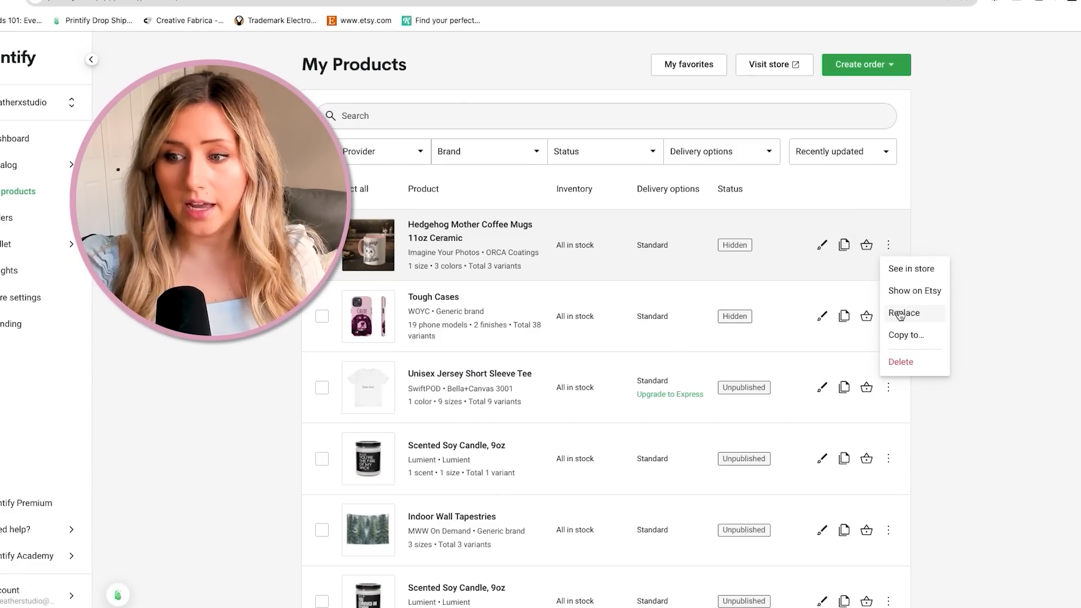
pyautogui.click(937, 313)
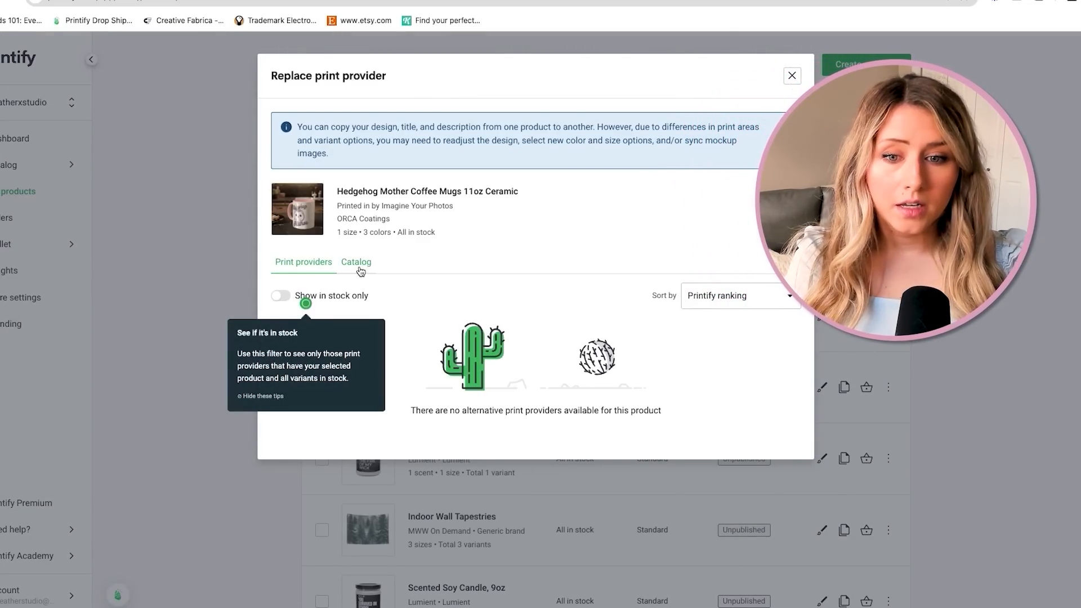
pyautogui.click(288, 298)
pyautogui.click(288, 297)
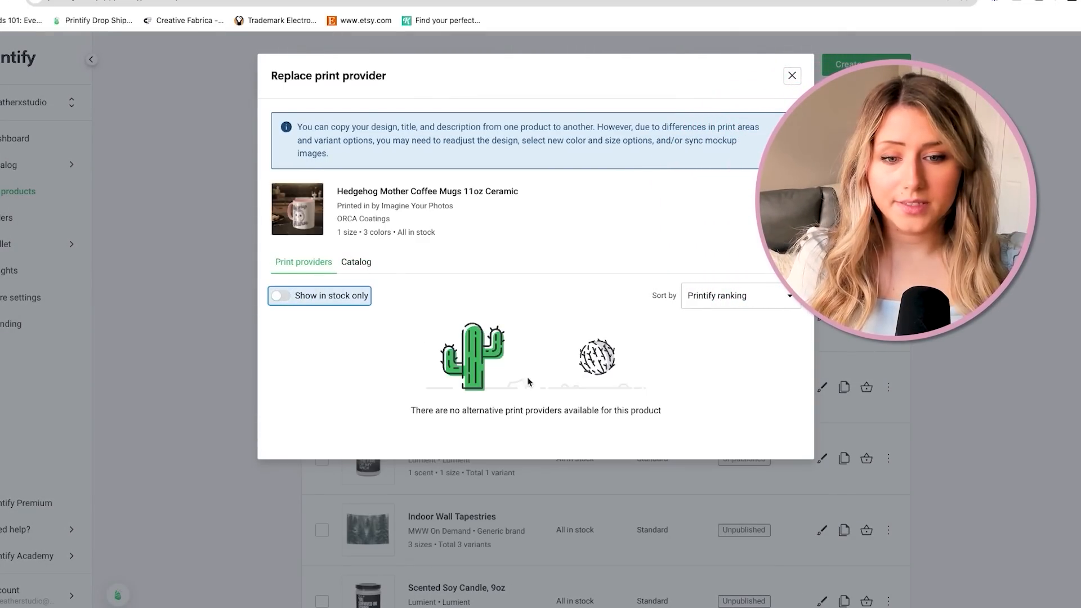
# Search the replacement catalog for "mug district" and select Accent Coffee Mug (11, 15oz) from District Photo as the replacement.
pyautogui.click(363, 268)
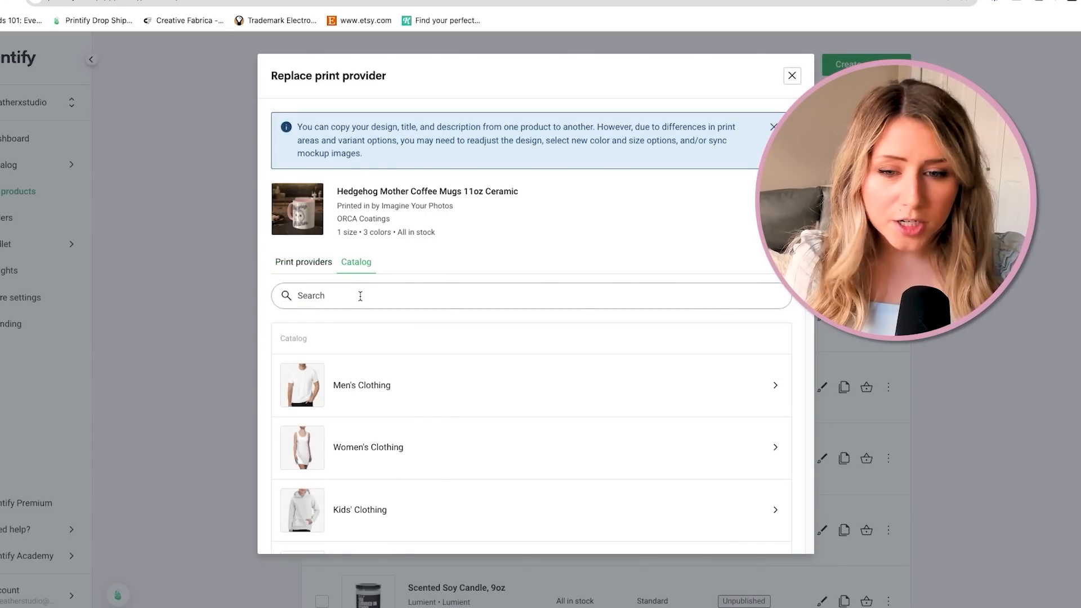
pyautogui.write('mug')
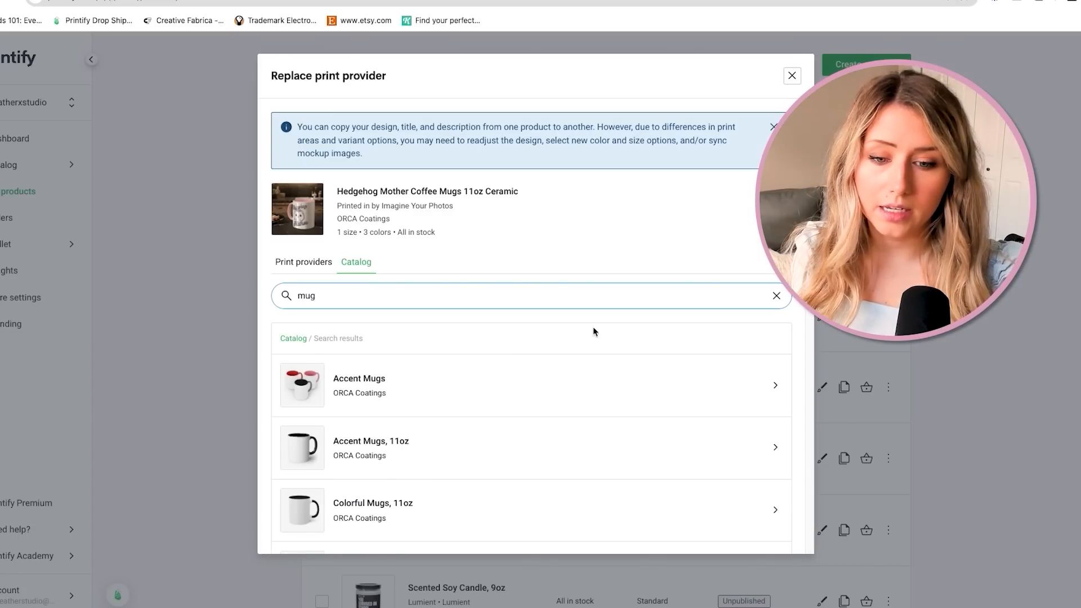
pyautogui.scroll(-3, 574, 451)
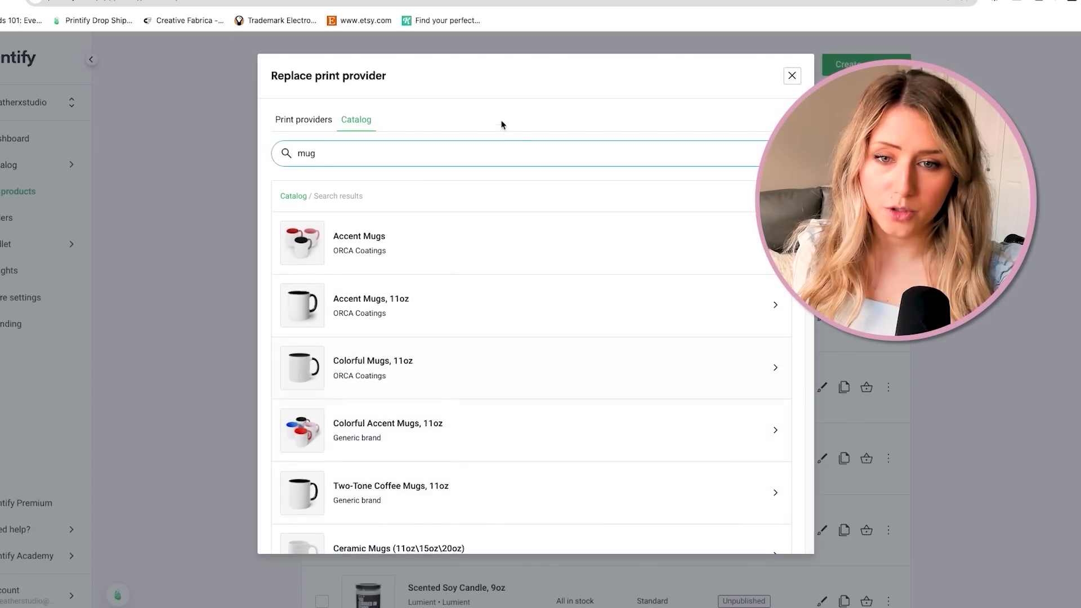
pyautogui.write('distr')
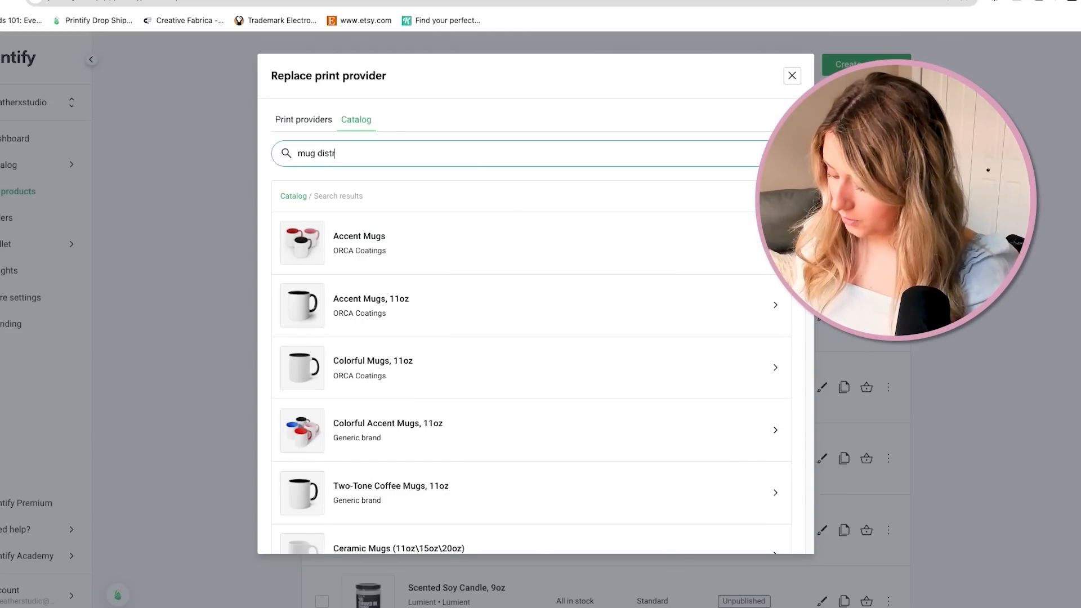
pyautogui.write('ict')
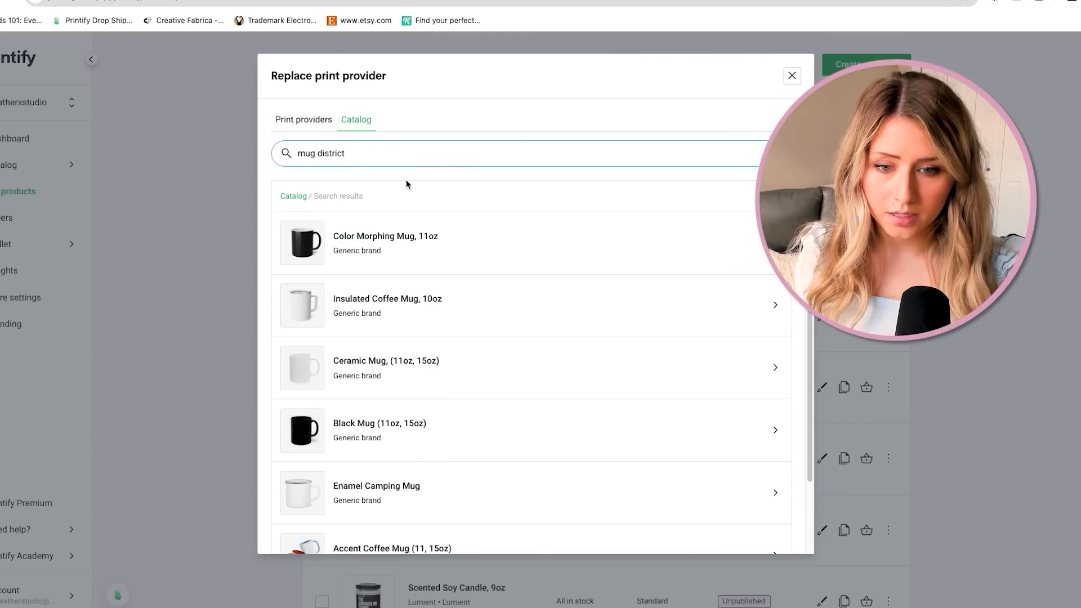
pyautogui.scroll(-2, 427, 357)
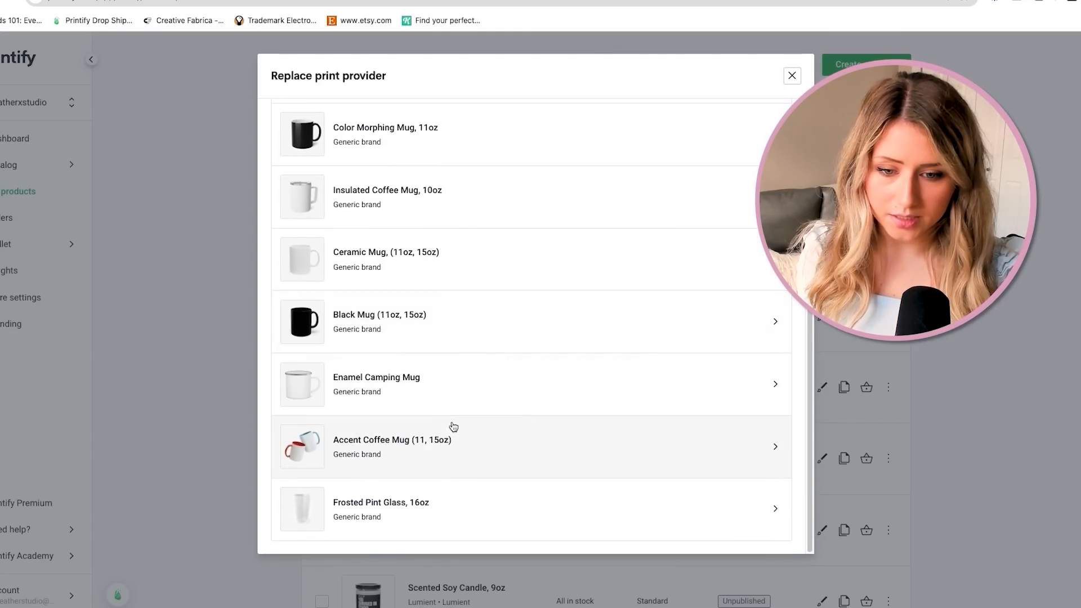
pyautogui.click(454, 437)
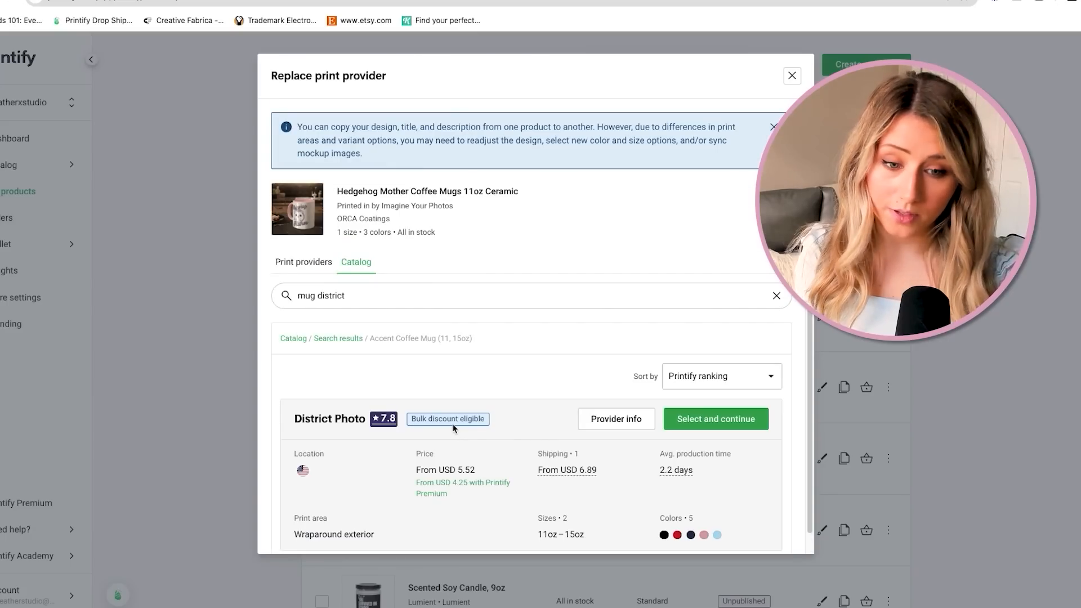
pyautogui.click(730, 419)
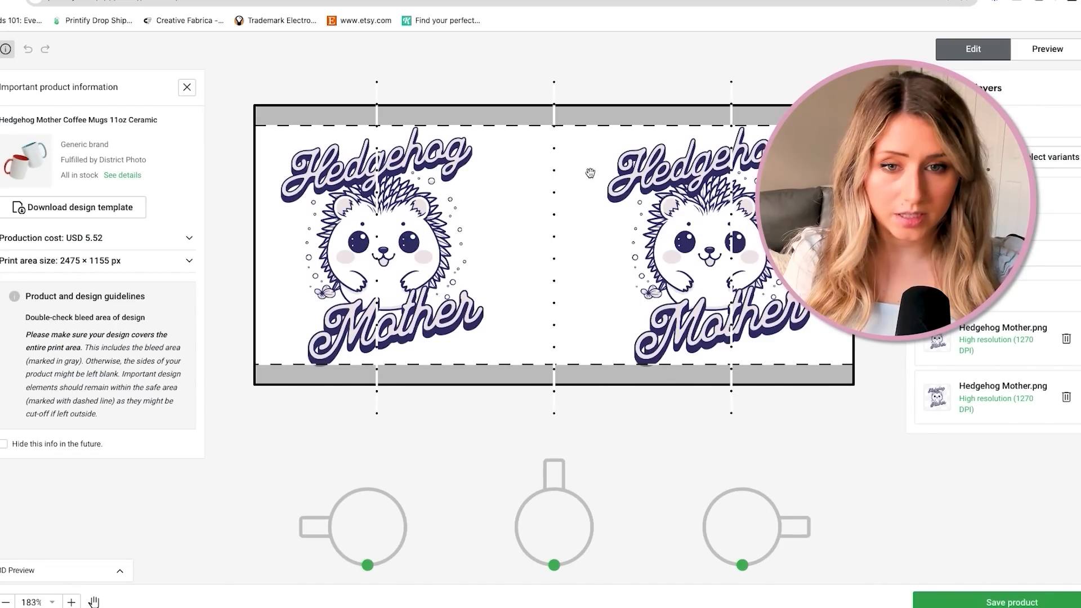
# Shrink the print area's left hedgehog design to about 3.67 in wide and reposition it inside the safe area.
pyautogui.click(425, 192)
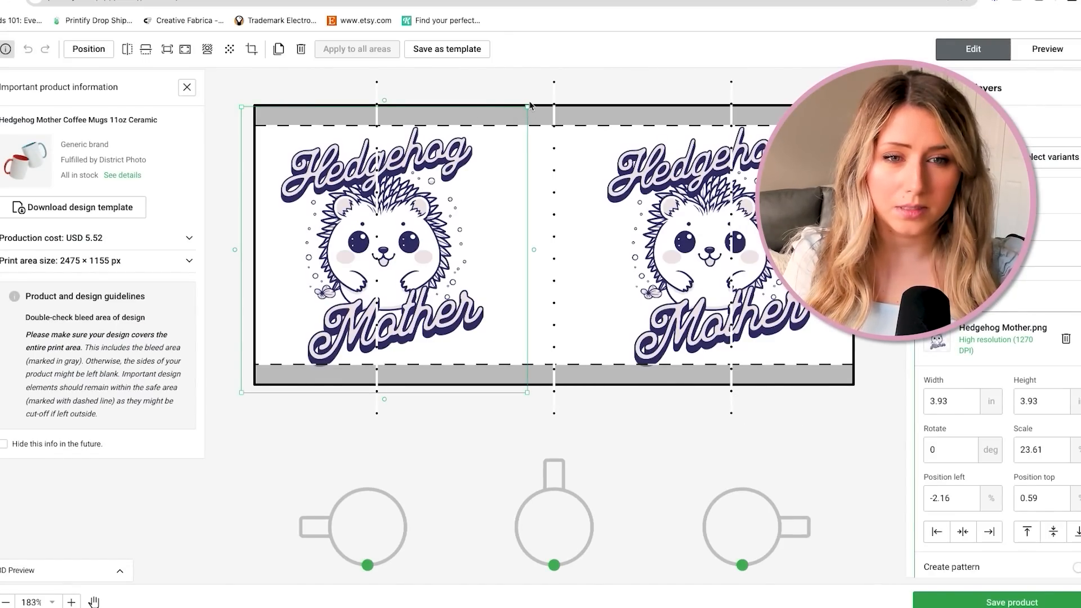
pyautogui.moveTo(526, 105); pyautogui.dragTo(518, 112)
pyautogui.moveTo(401, 223); pyautogui.dragTo(411, 209)
# Replace the print area's right hedgehog design with a duplicate of the resized left one, placed at about 57.42% from the left.
pyautogui.click(726, 168)
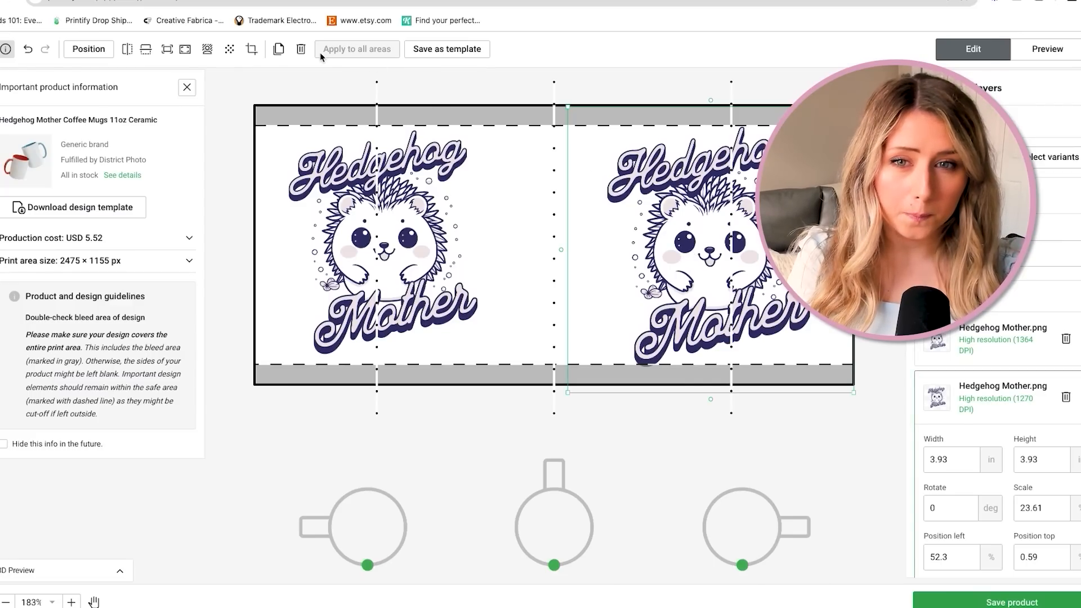
pyautogui.click(302, 50)
pyautogui.click(385, 257)
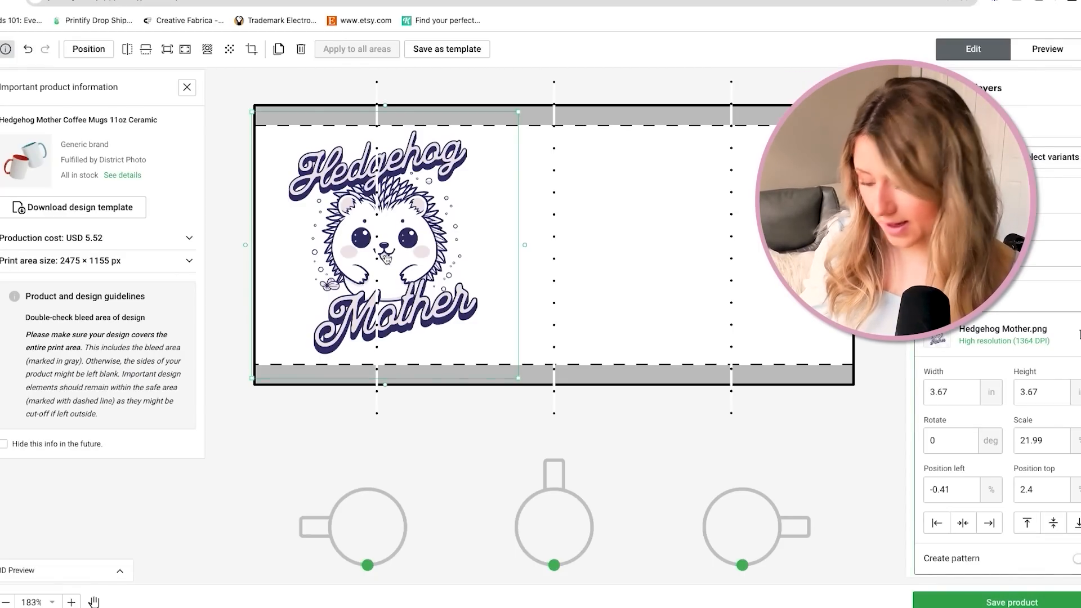
pyautogui.click(278, 49)
pyautogui.moveTo(509, 260); pyautogui.dragTo(741, 240)
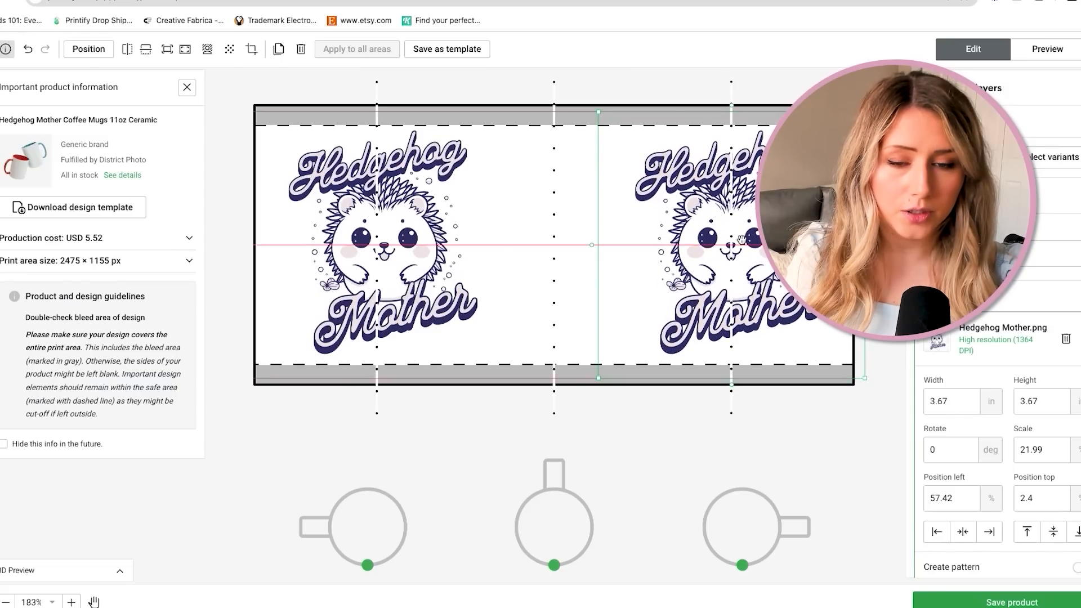
pyautogui.click(397, 184)
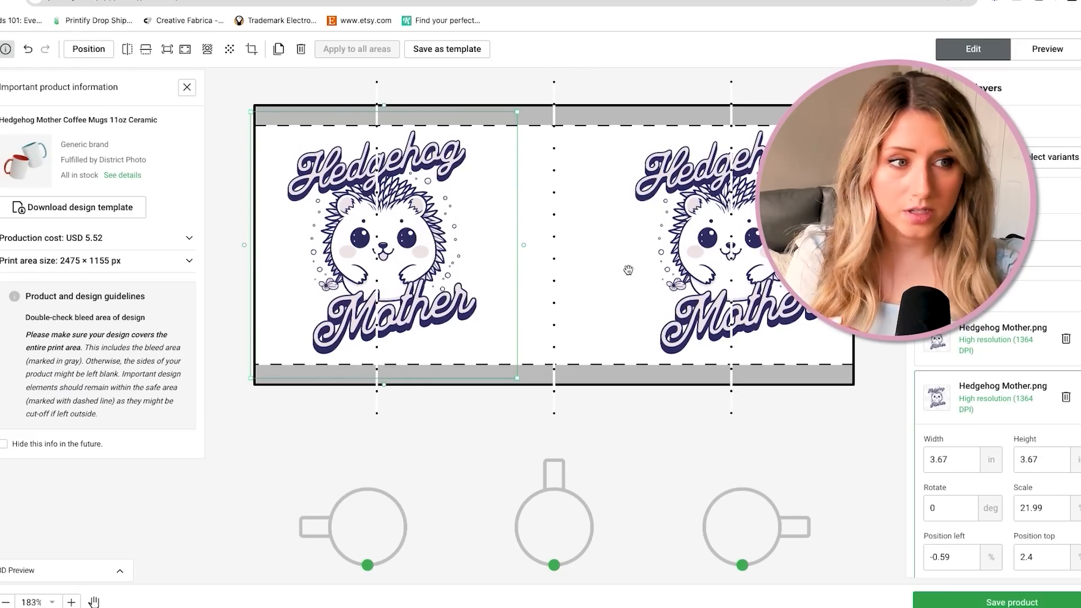
# Remove the Red and Light Blue colour variants, keeping Black, Navy and Pink, and save the product.
pyautogui.click(1046, 50)
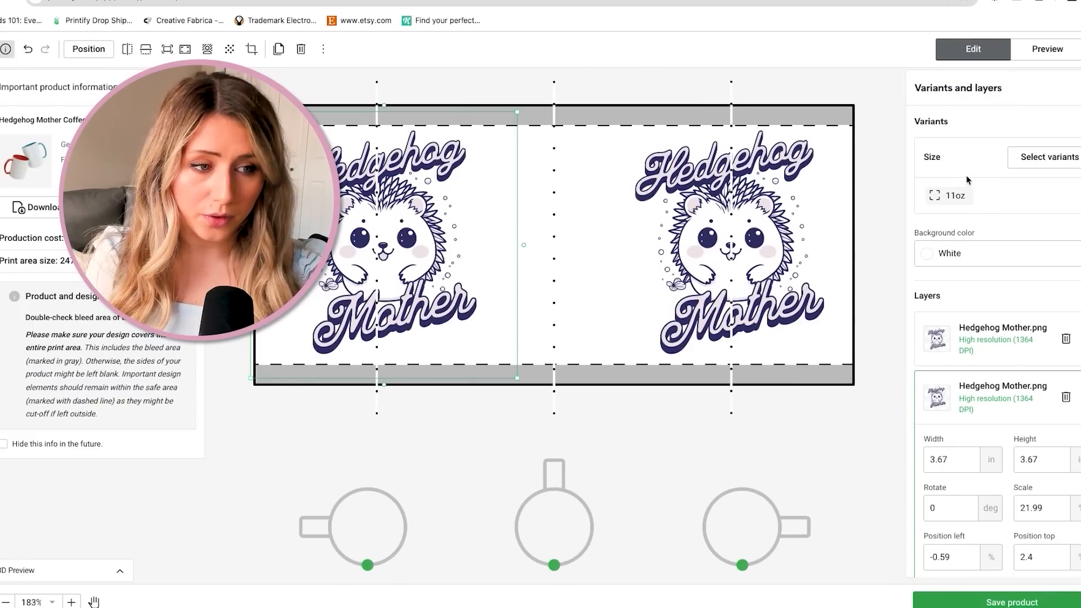
pyautogui.click(1014, 163)
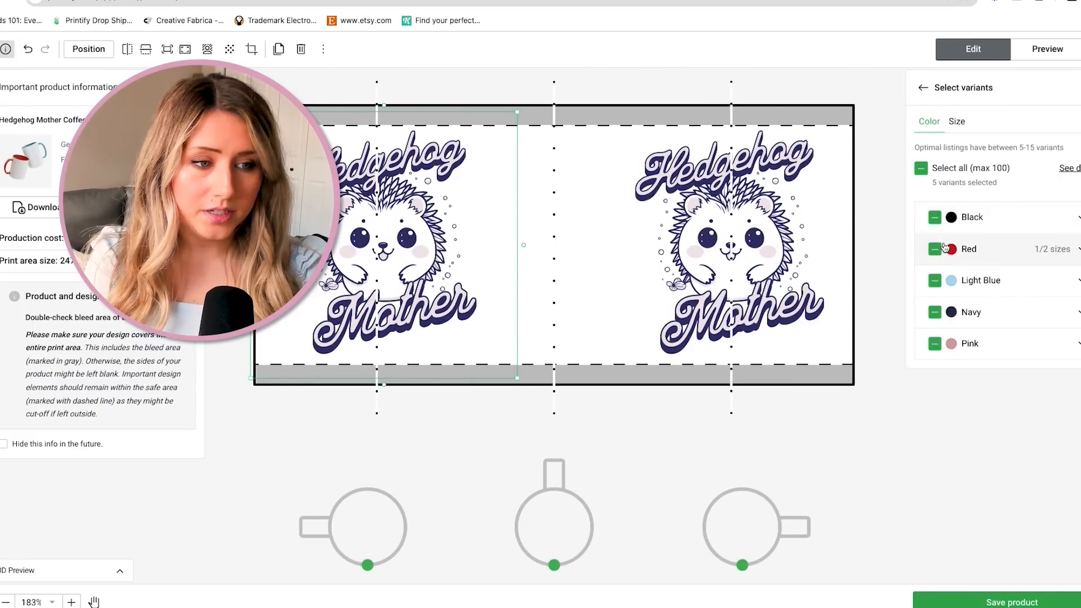
pyautogui.click(934, 250)
pyautogui.click(934, 280)
pyautogui.click(935, 250)
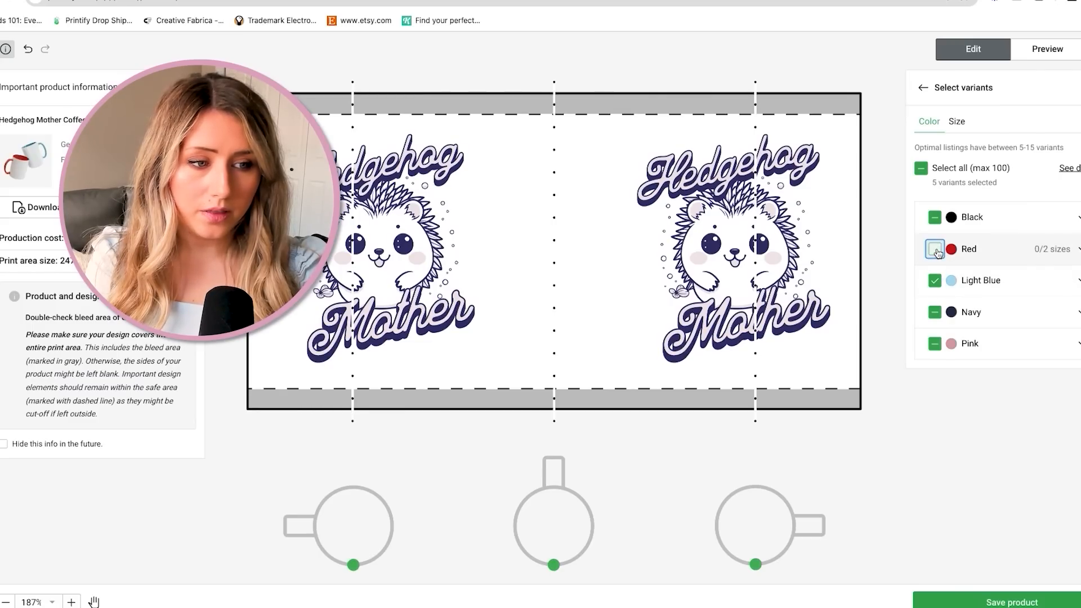
pyautogui.click(935, 280)
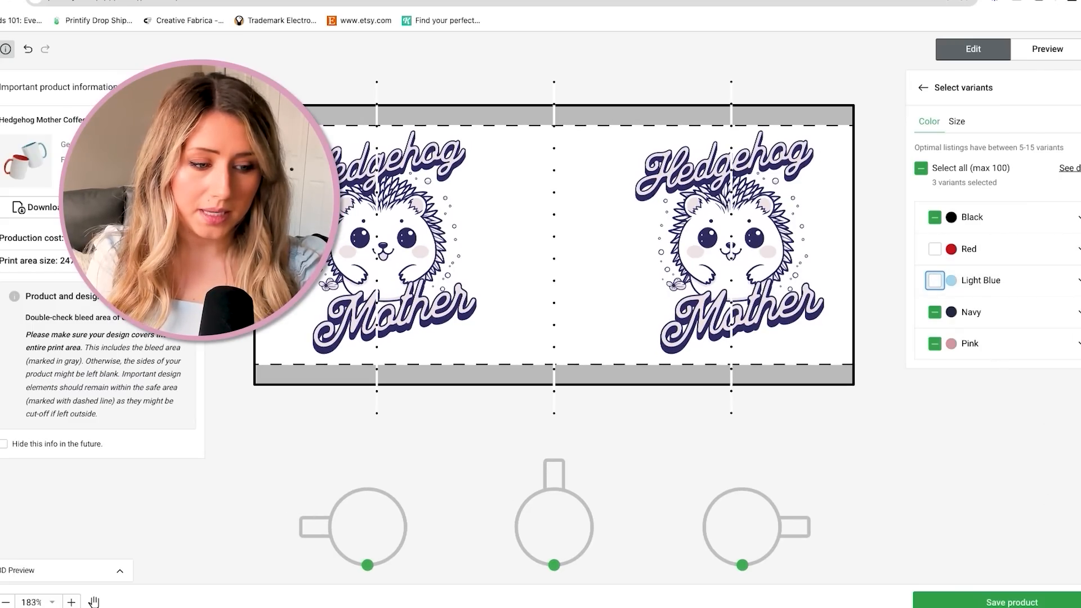
pyautogui.click(1029, 603)
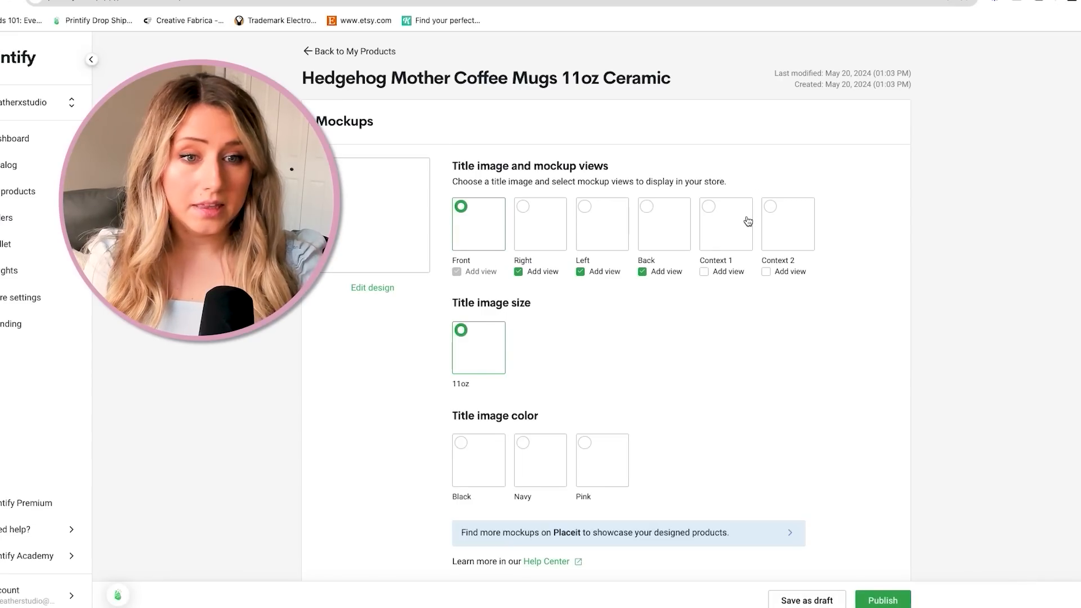
# Set Black and the Context 1 view as the title image, remove the Right, Left and Back views, and add Context 2.
pyautogui.click(499, 477)
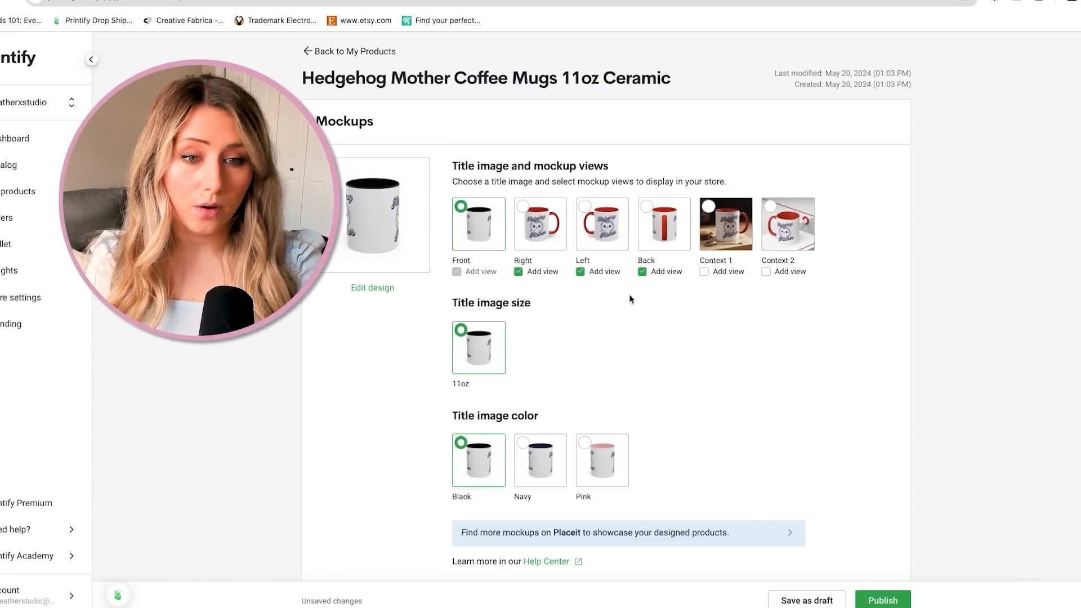
pyautogui.click(534, 272)
pyautogui.click(576, 270)
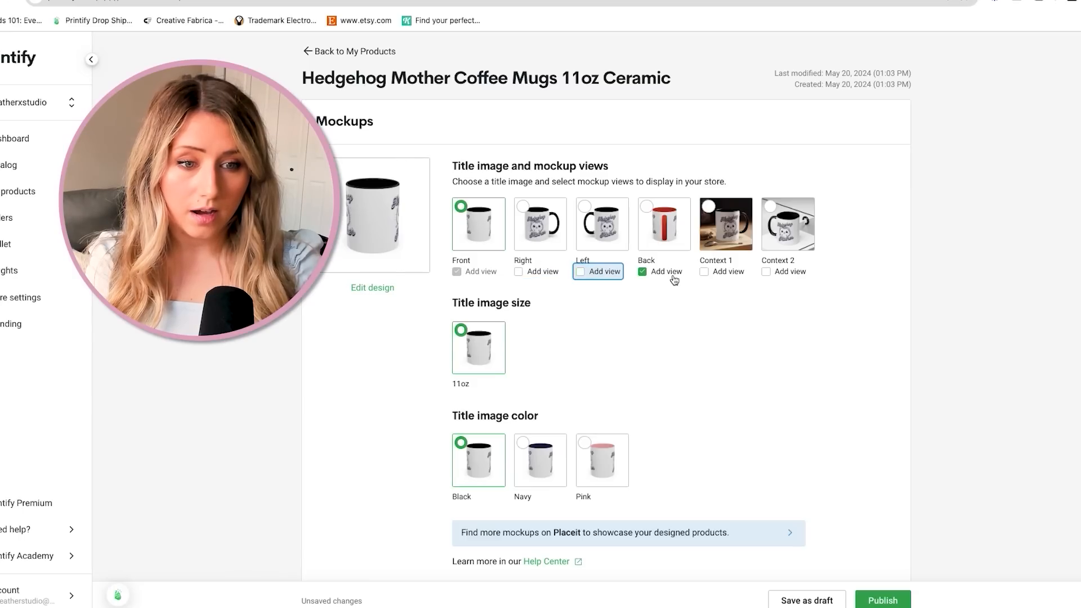
pyautogui.click(671, 277)
pyautogui.click(763, 275)
pyautogui.click(735, 276)
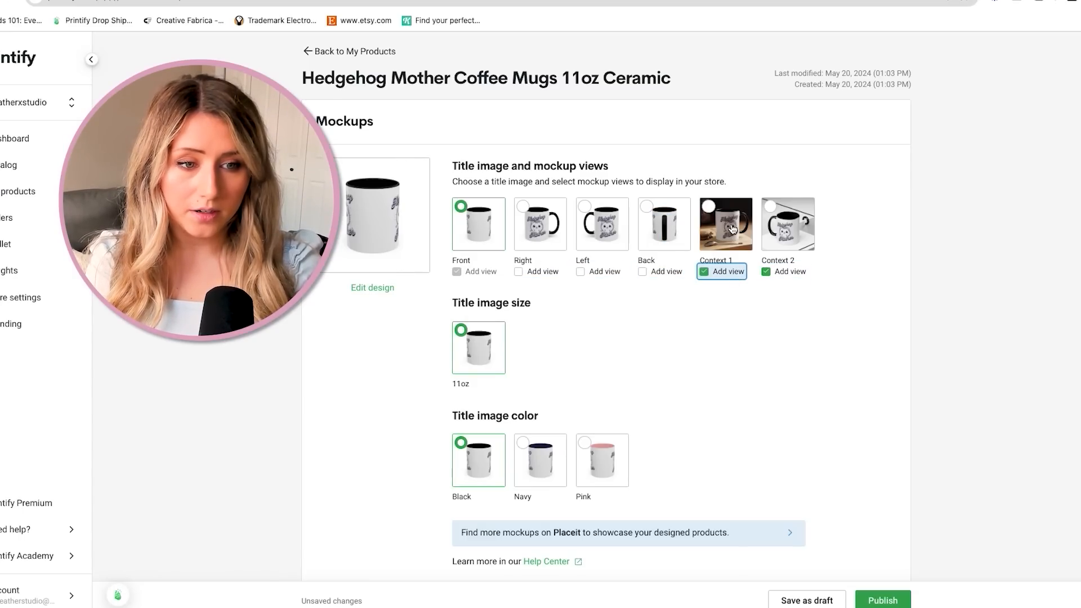
pyautogui.click(732, 228)
# Enlarge the Context 1 title mockup to inspect how the hedgehog design sits on the mug.
pyautogui.click(373, 217)
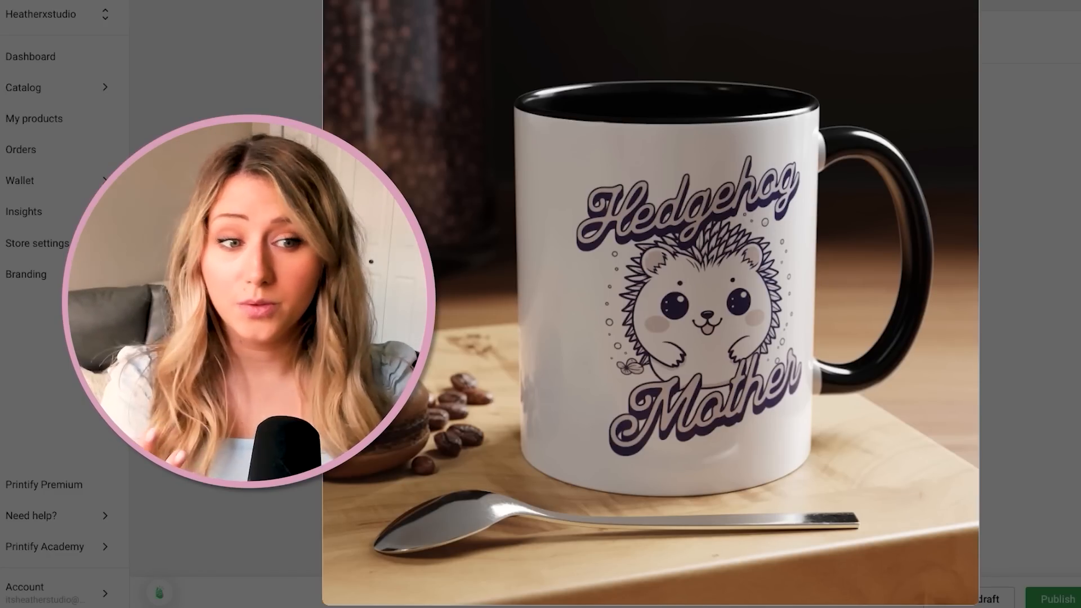
pyautogui.click(1075, 163)
pyautogui.scroll(-1, 583, 417)
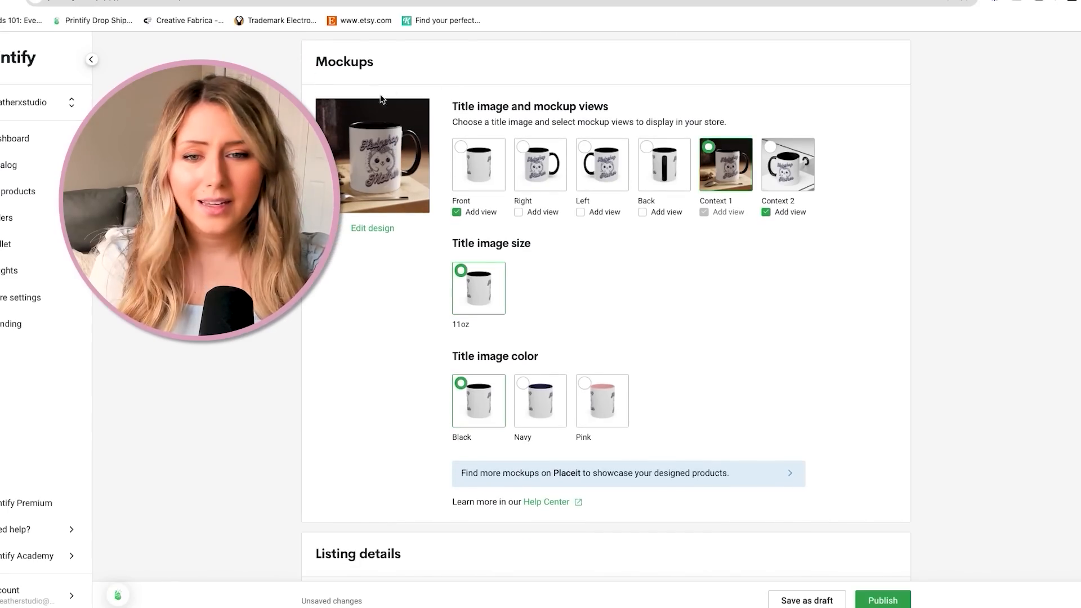
pyautogui.click(372, 169)
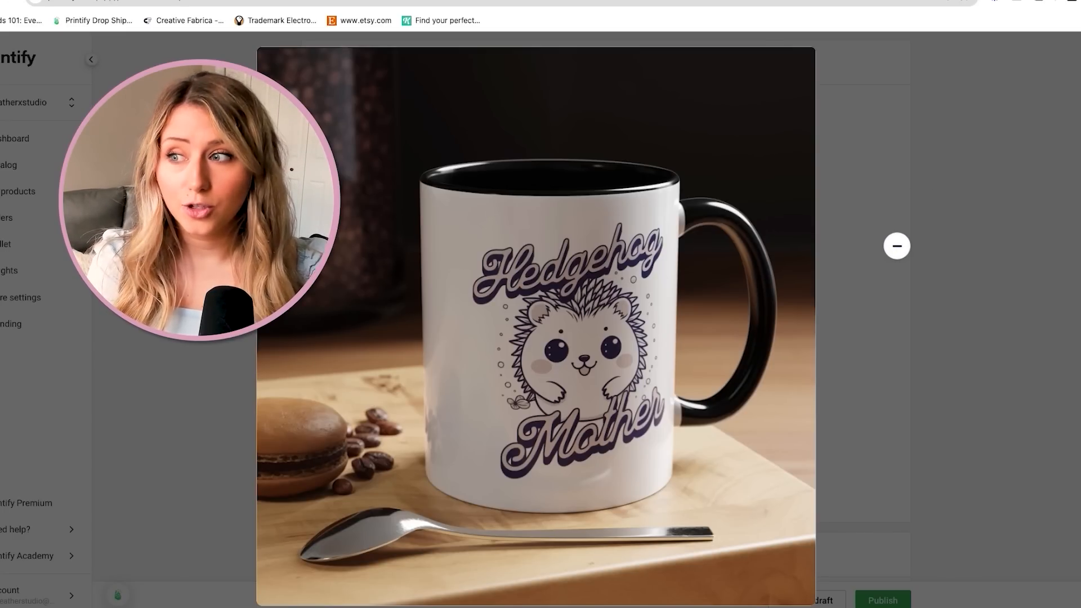
pyautogui.click(897, 243)
# Set the product visibility to Hide in store in the publishing settings.
pyautogui.scroll(-5, 742, 363)
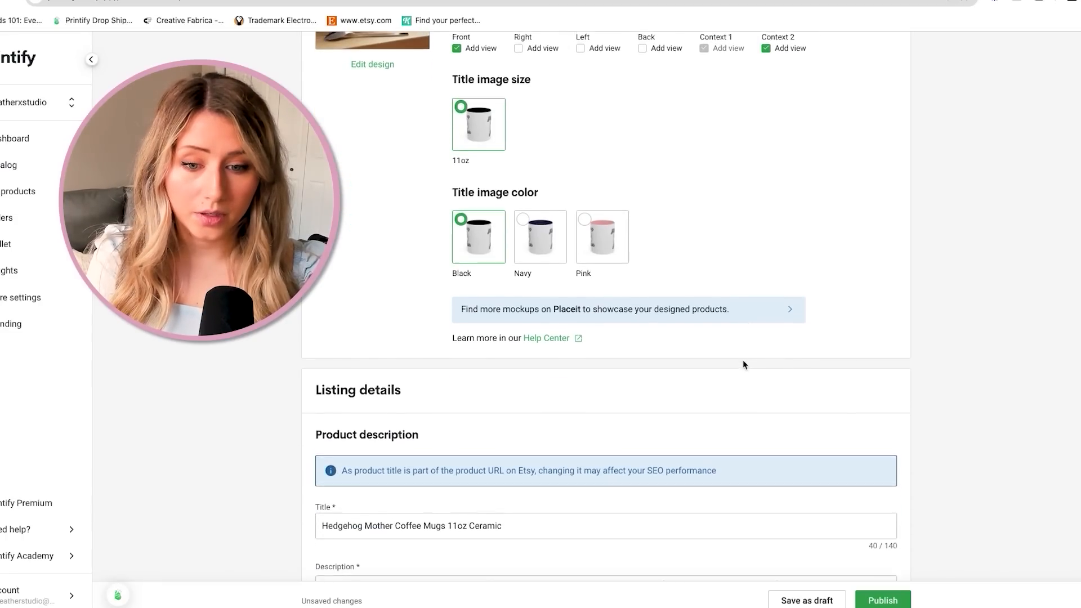
pyautogui.scroll(-10, 743, 364)
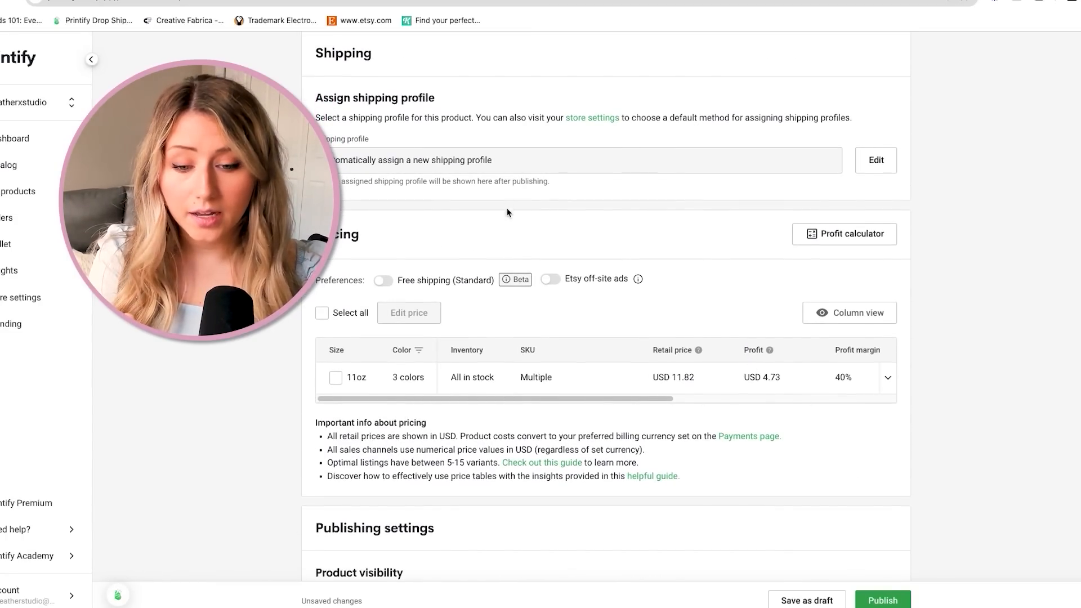
pyautogui.scroll(-5, 507, 213)
pyautogui.click(334, 279)
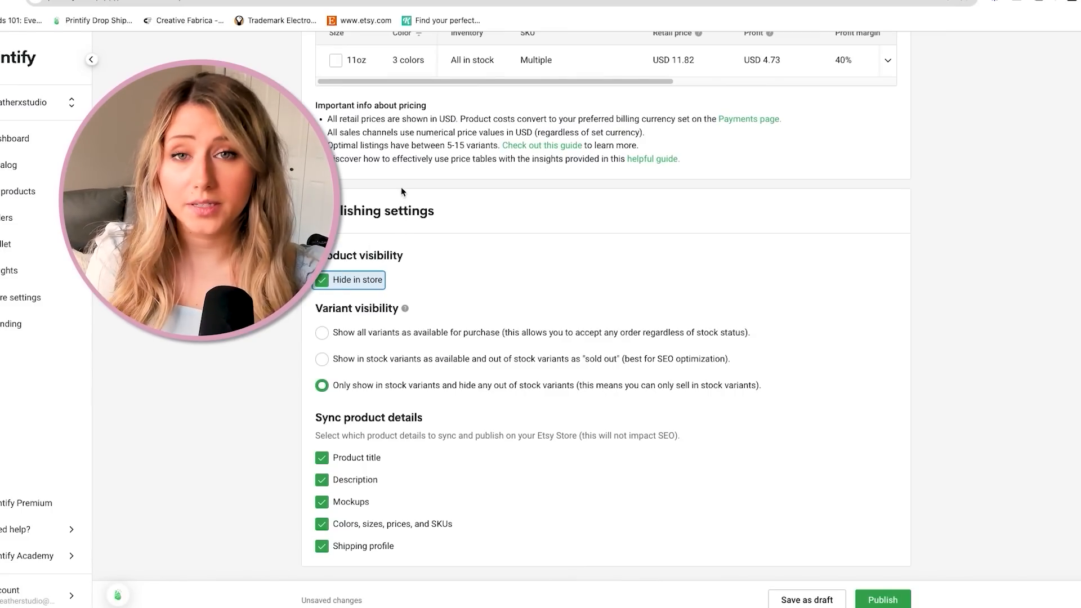
# Exclude Product title, Description and Mockups from the Etsy sync, leaving colors, sizes, prices, SKUs and shipping profile selected.
pyautogui.scroll(15, 401, 192)
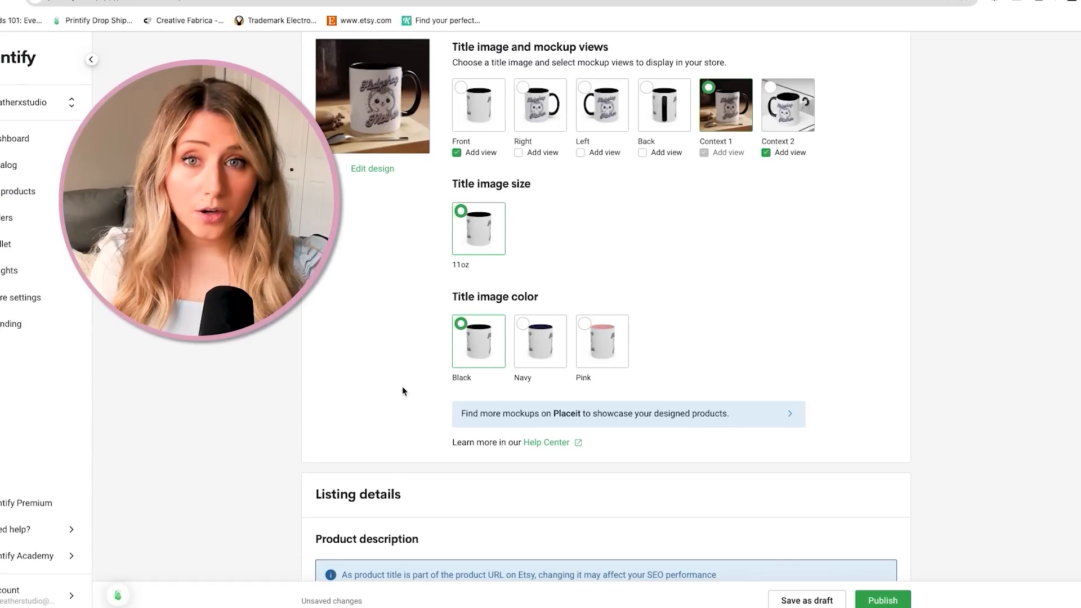
pyautogui.scroll(-15, 401, 386)
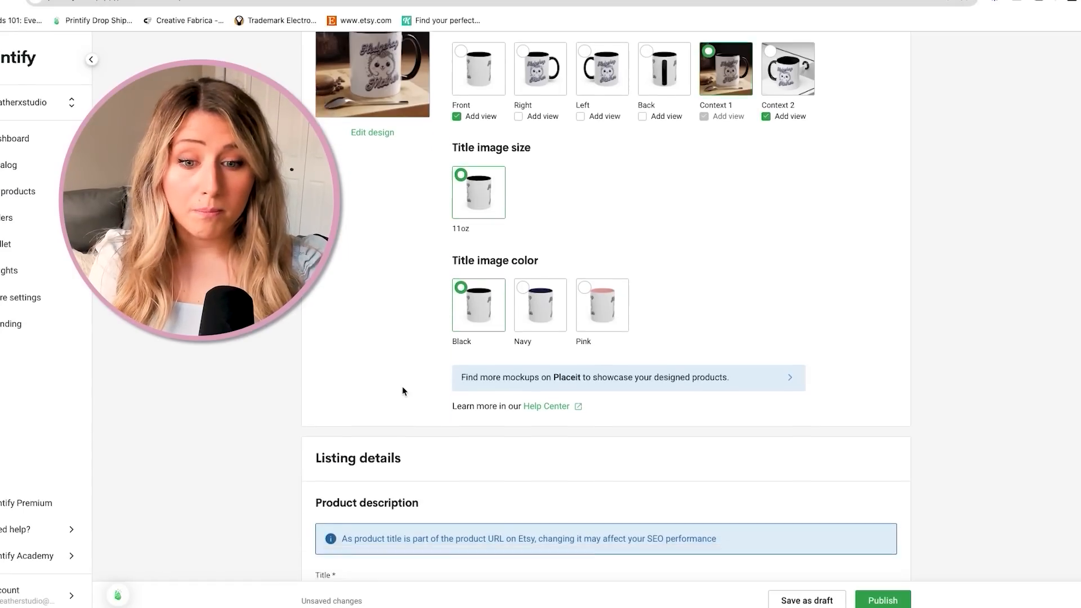
pyautogui.scroll(-5, 400, 396)
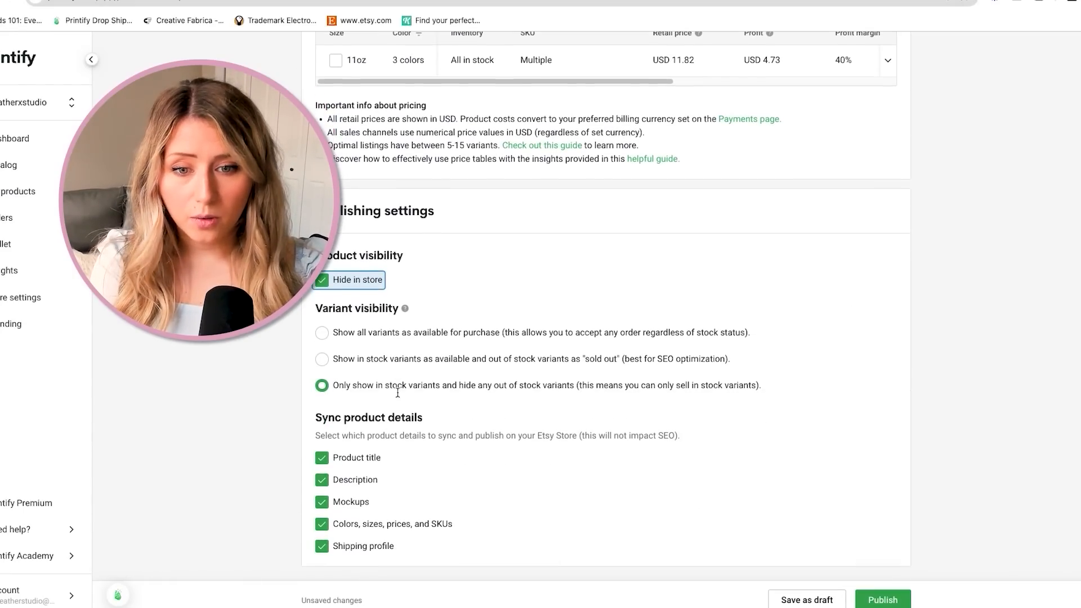
pyautogui.click(359, 459)
pyautogui.click(361, 479)
pyautogui.click(364, 502)
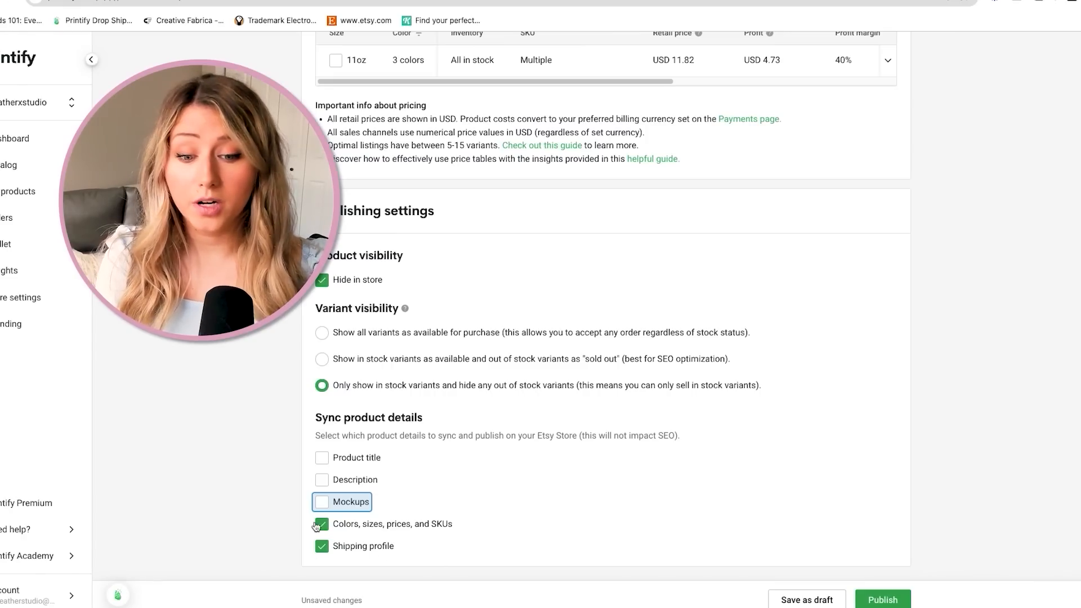
pyautogui.click(277, 526)
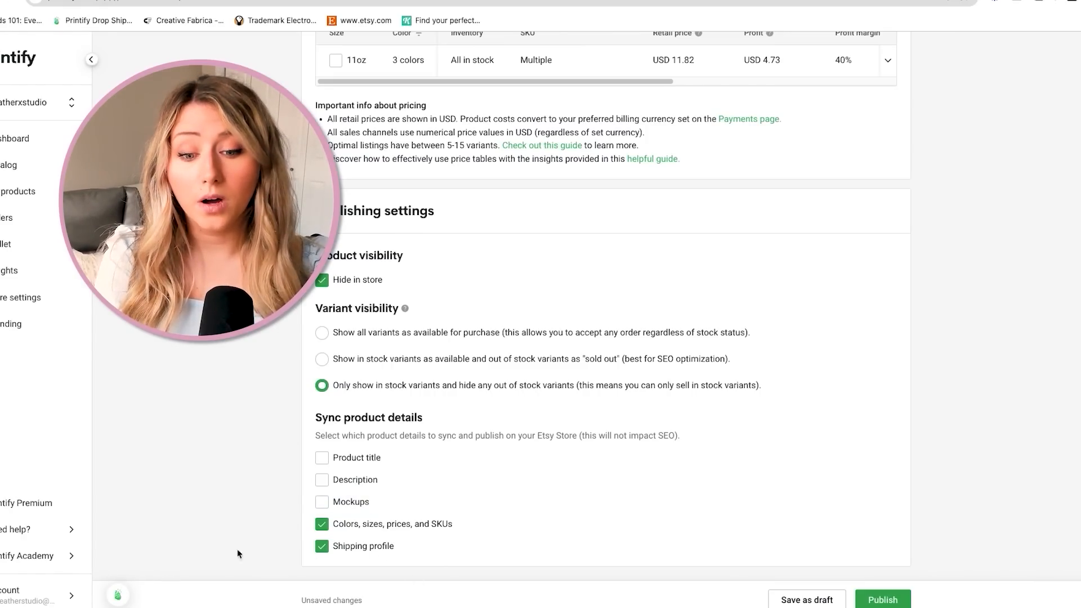
# Turn off Hide in store, publish the product and confirm syncing the changes to the Etsy store.
pyautogui.click(378, 288)
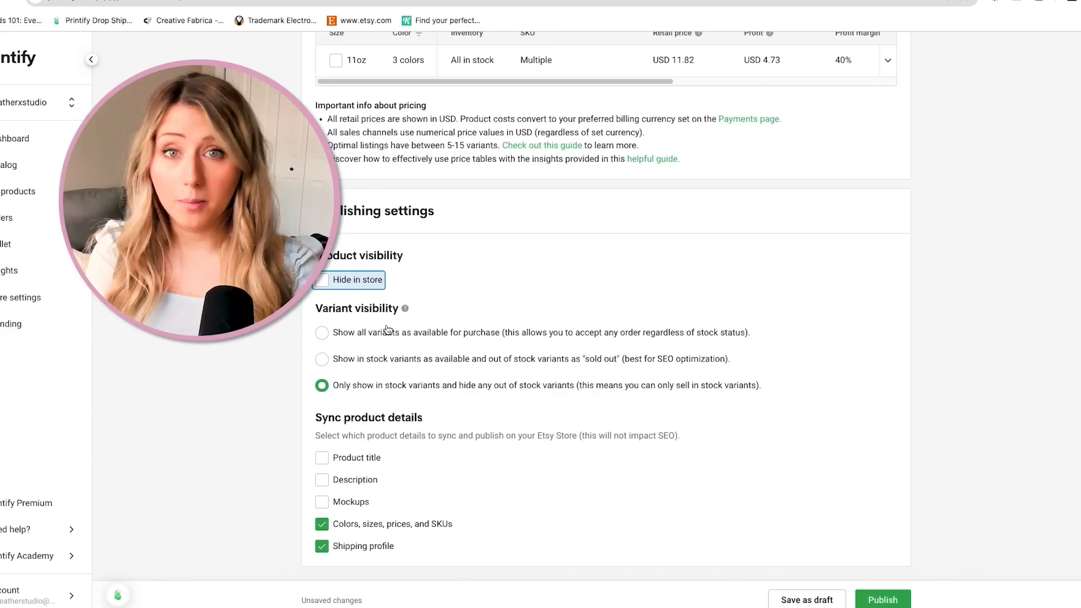
pyautogui.click(898, 595)
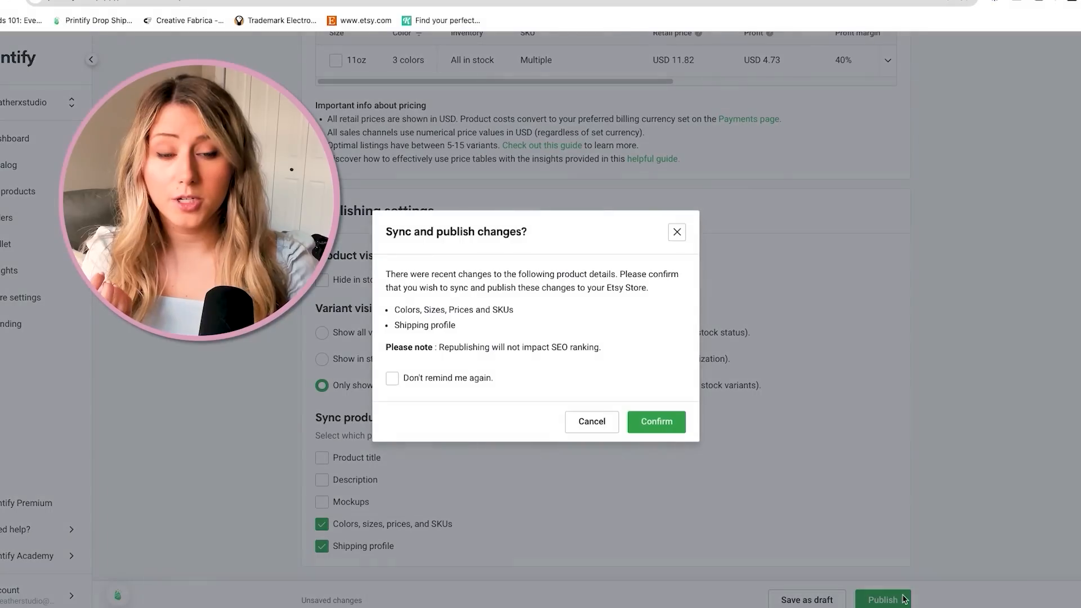
pyautogui.click(657, 423)
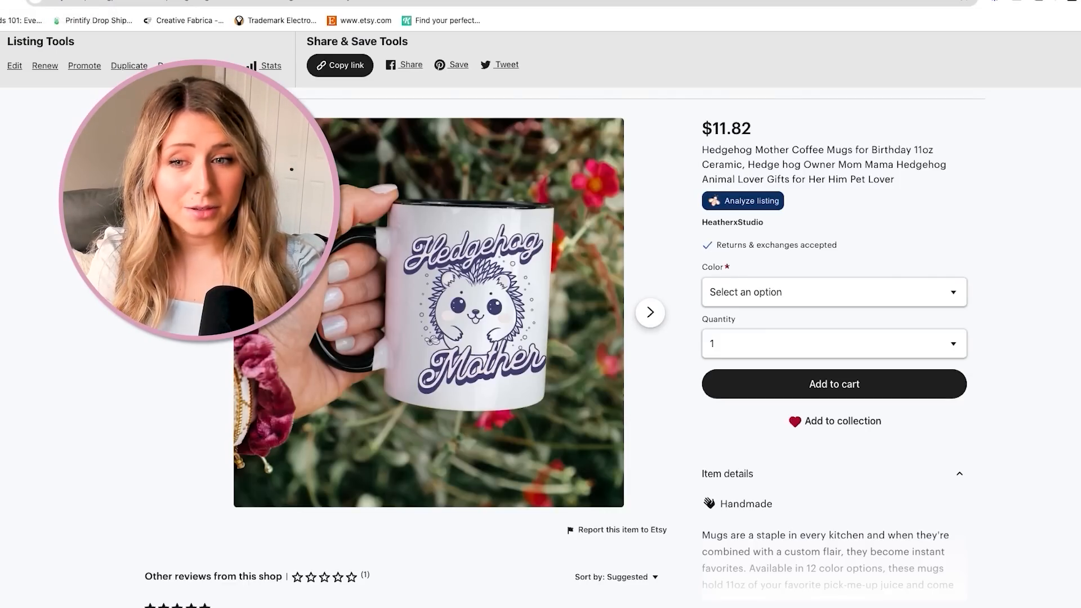
# Look through the photos of the republished Hedgehog Mother mug listing on Etsy.
pyautogui.click(167, 188)
pyautogui.click(163, 237)
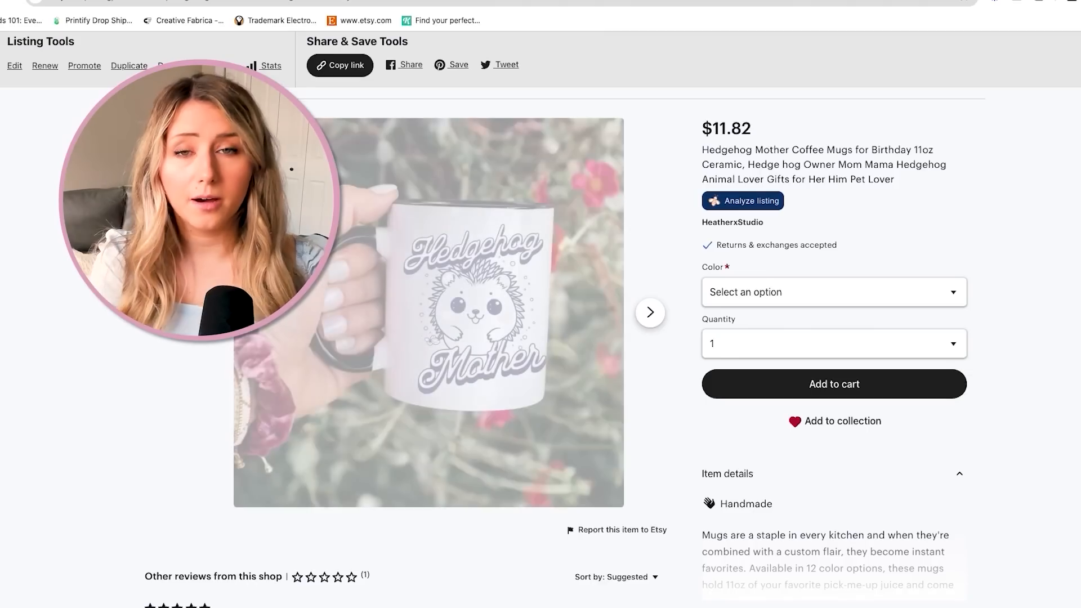